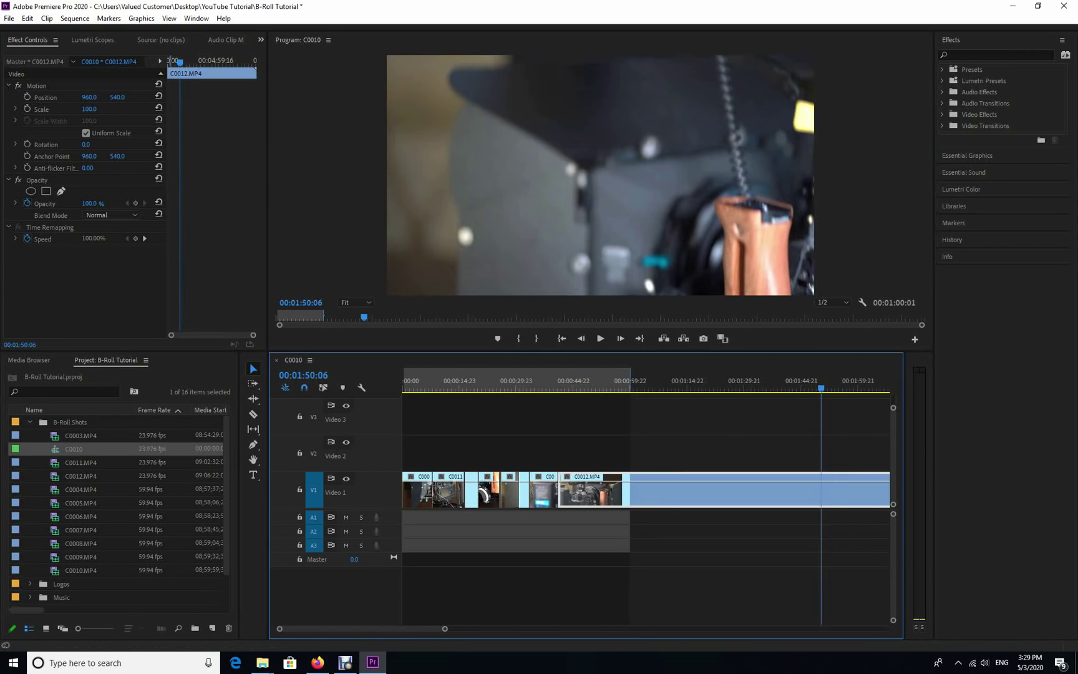
# Ripple delete the long C0012.MP4 clip that follows the already trimmed clips on Video 1.
pyautogui.press('-')
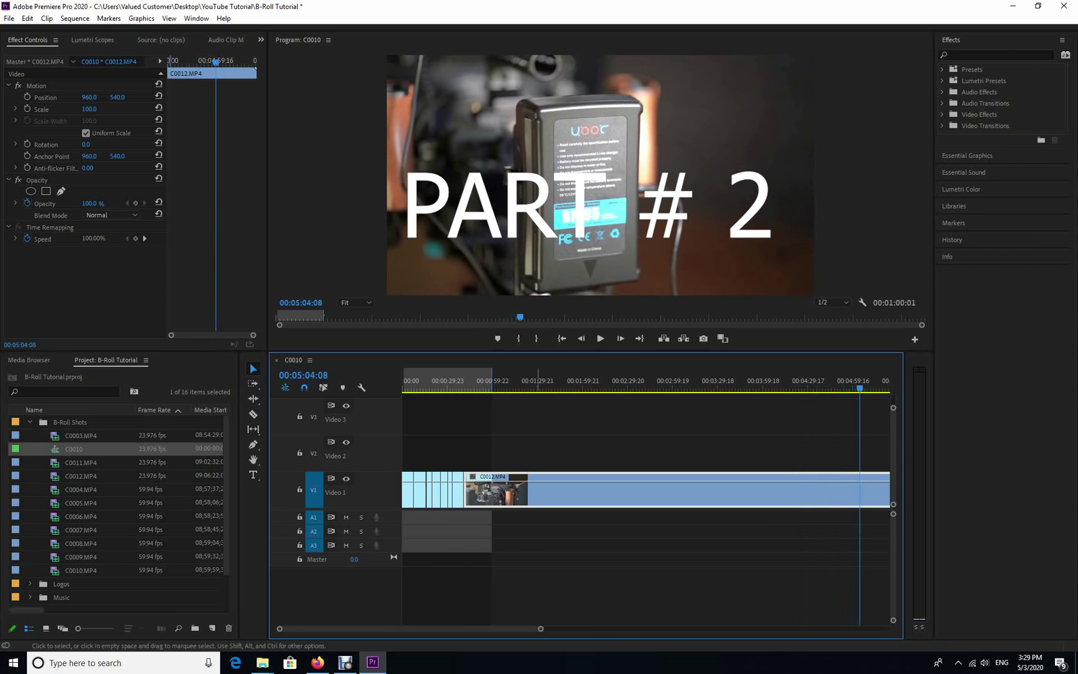
pyautogui.moveTo(541, 629); pyautogui.dragTo(691, 629)
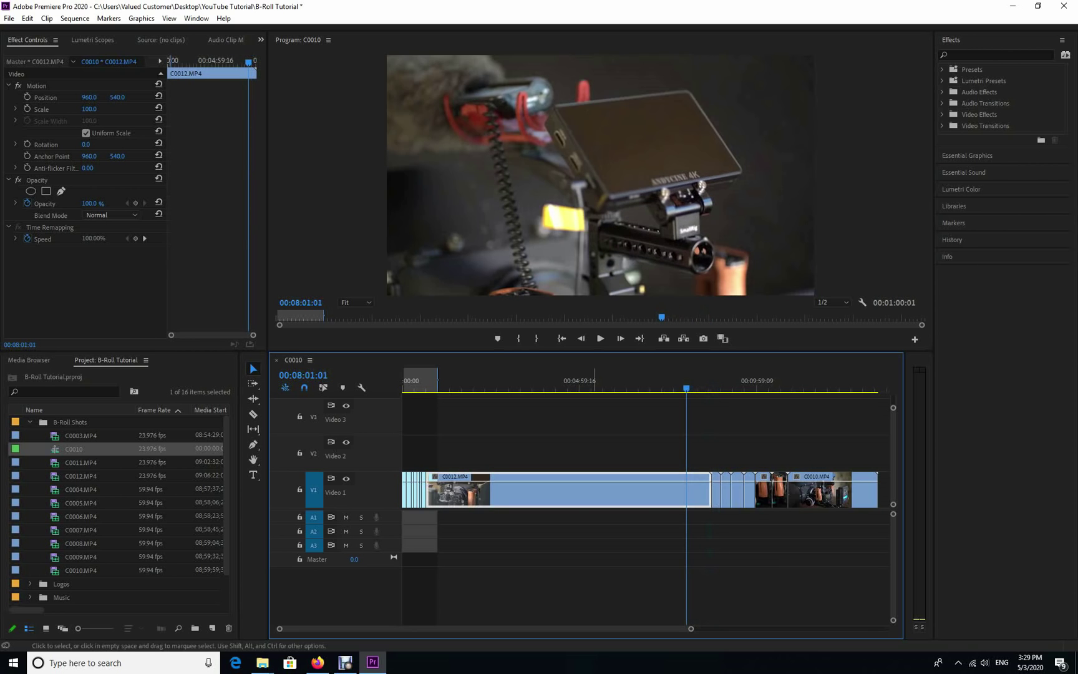
pyautogui.press('Delete')
pyautogui.press('Delete')
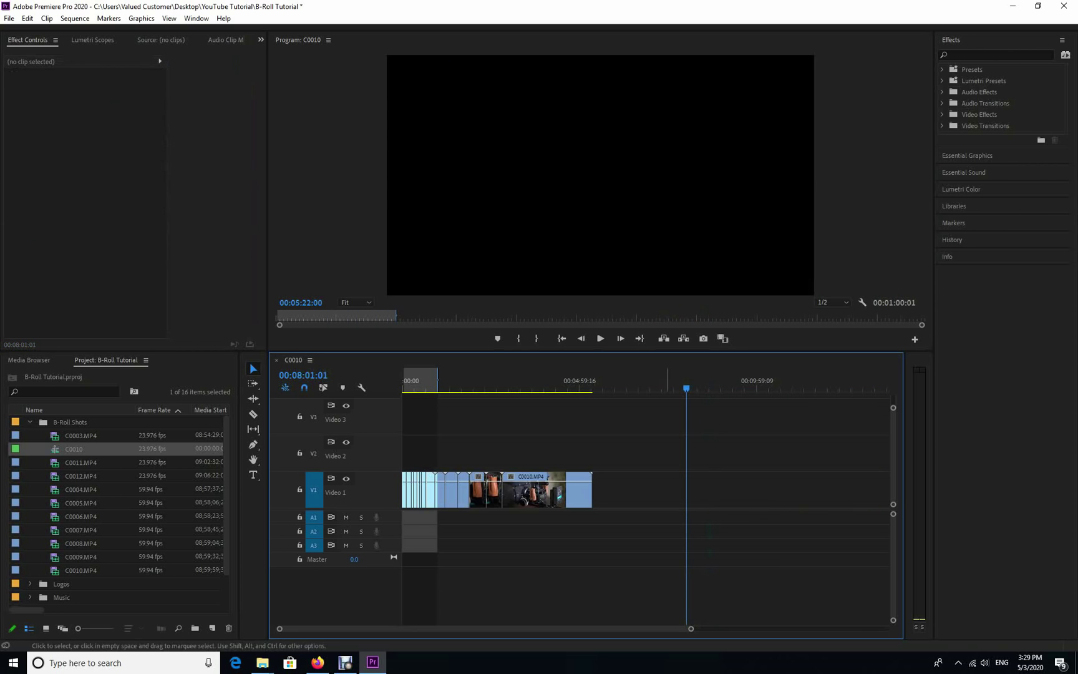
# Cut C0004.MP4 at 00:00:52:20 and ripple delete the part of the clip after the cut.
pyautogui.moveTo(636, 388); pyautogui.dragTo(429, 389)
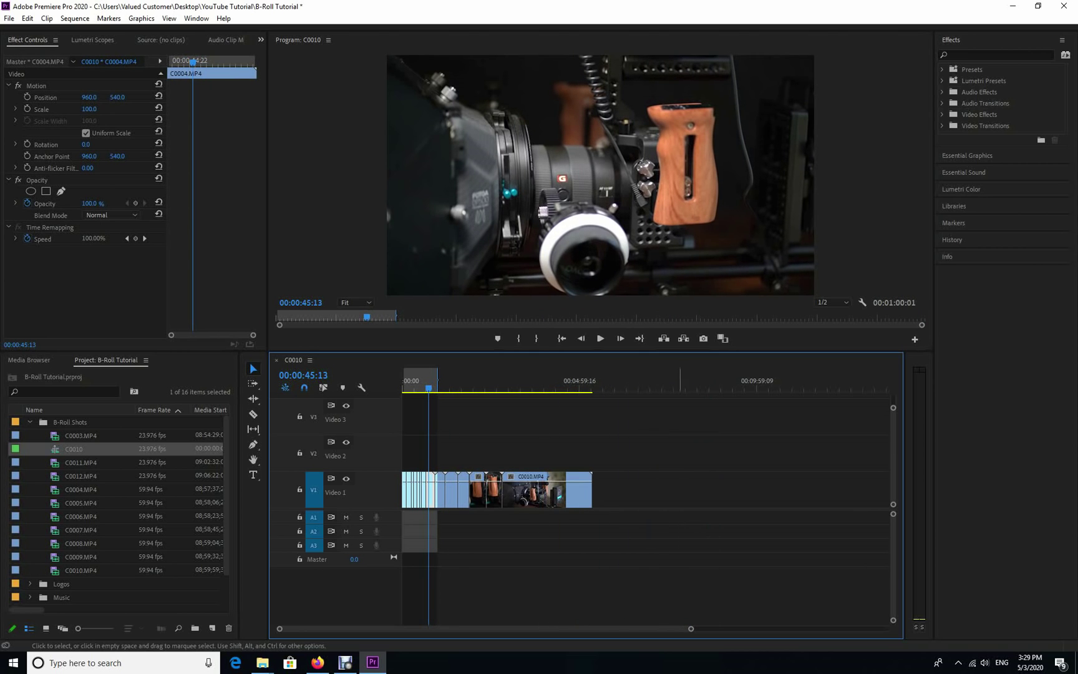
pyautogui.moveTo(691, 629); pyautogui.dragTo(532, 629)
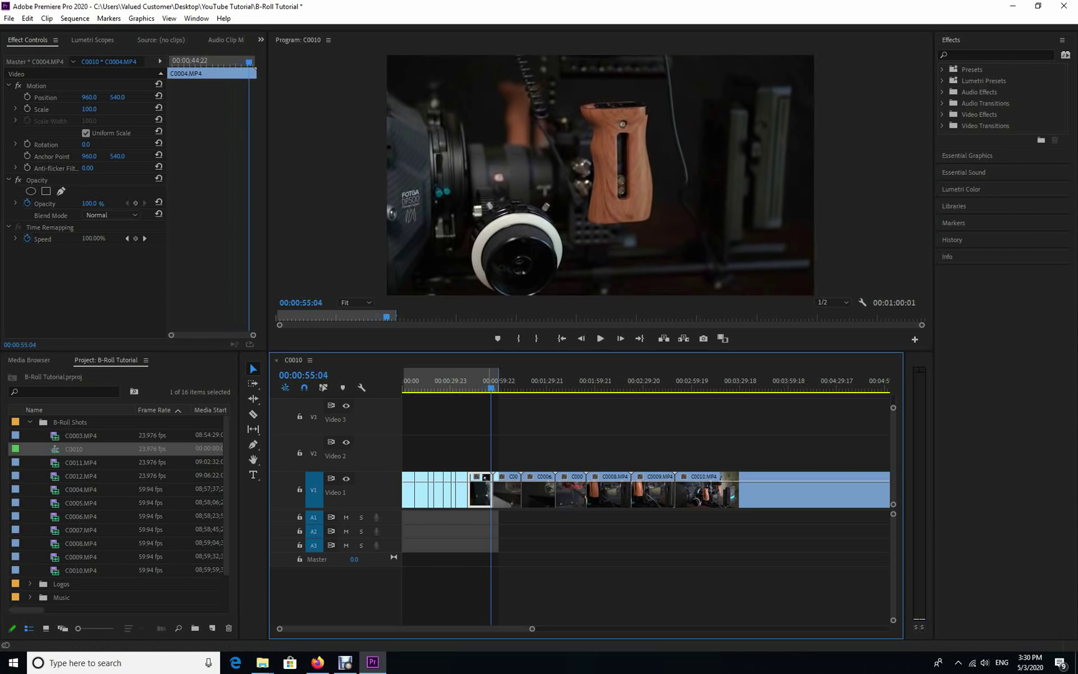
pyautogui.moveTo(488, 387)
pyautogui.mouseDown()
pyautogui.moveTo(474, 388)
pyautogui.moveTo(485, 387)
pyautogui.mouseUp()
pyautogui.press('space')
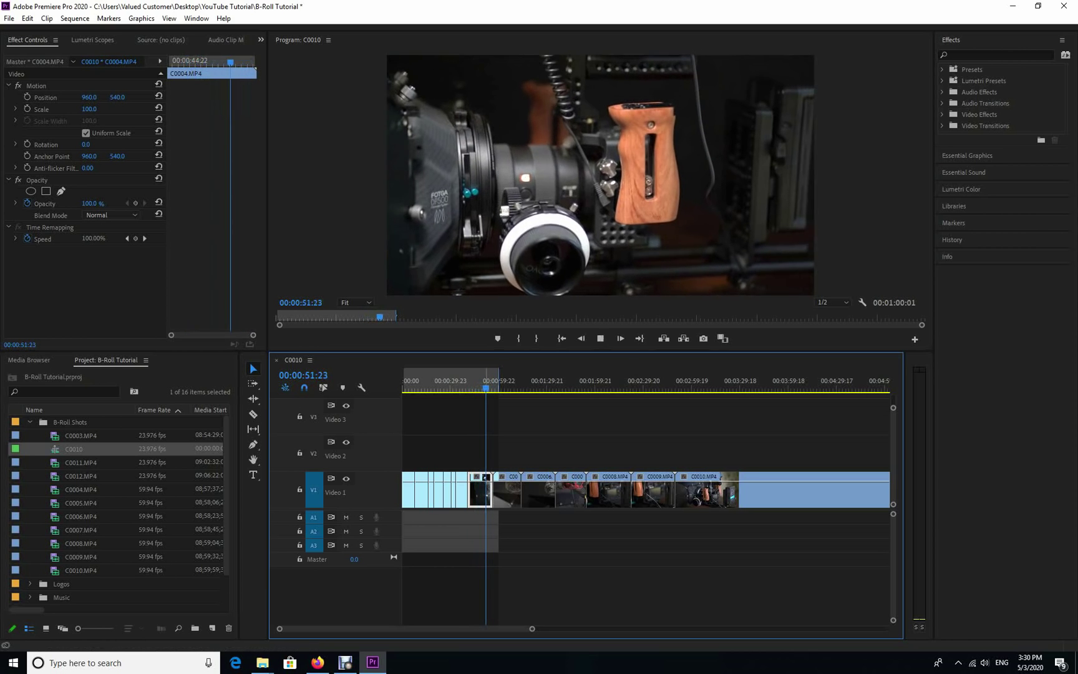
pyautogui.press('k')
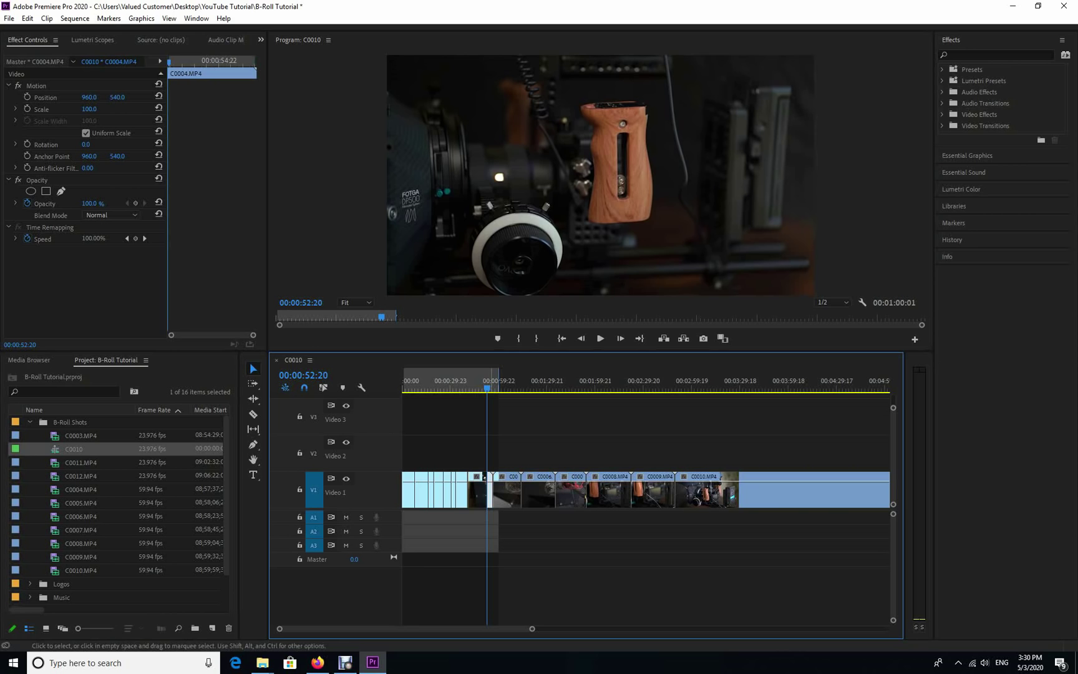
pyautogui.press('Delete')
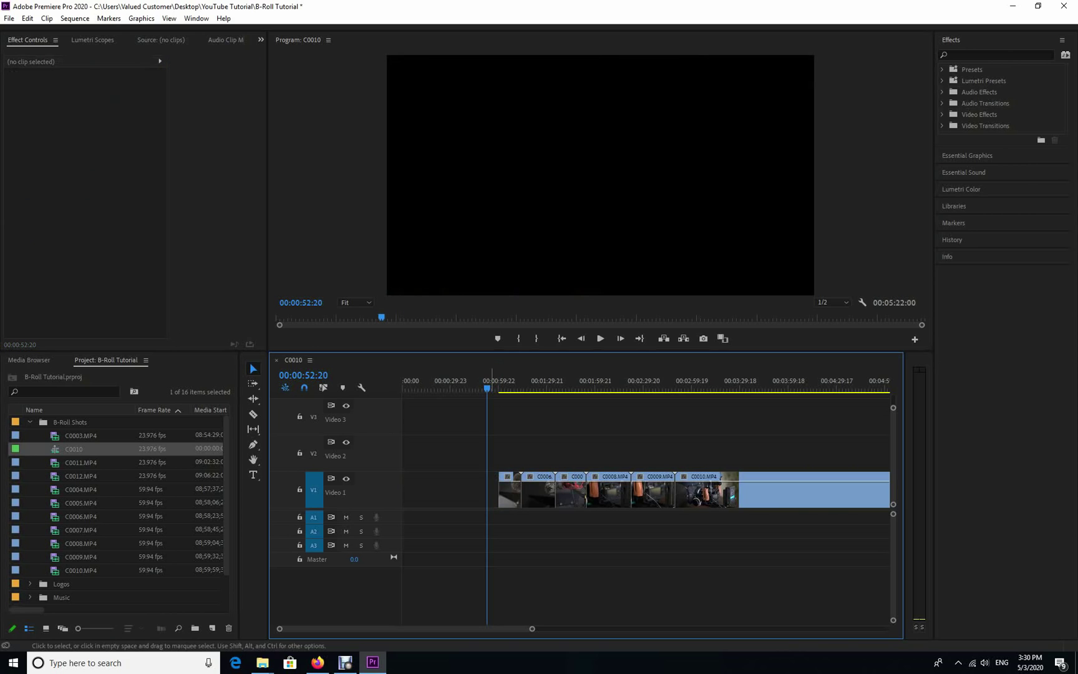
pyautogui.hotkey('ctrl', 'z')
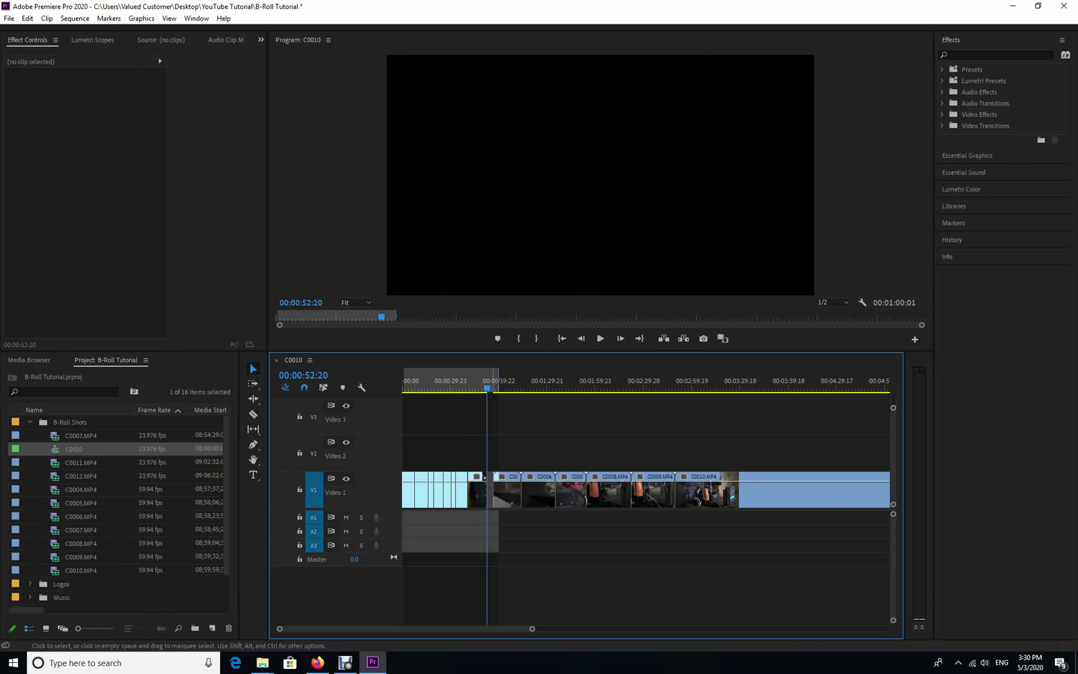
pyautogui.press('Delete')
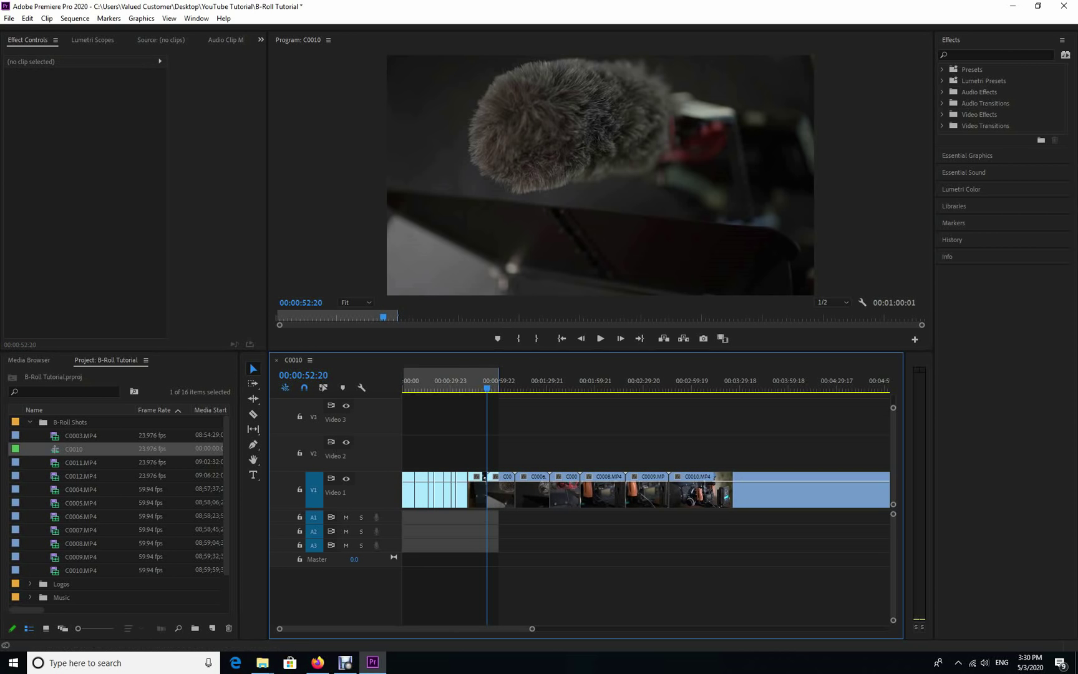
# Cut C0005.MP4 at 00:00:57:23 and delete the part after the cut, closing the gap before C0006.MP4.
pyautogui.moveTo(488, 387); pyautogui.dragTo(480, 387)
pyautogui.press('space')
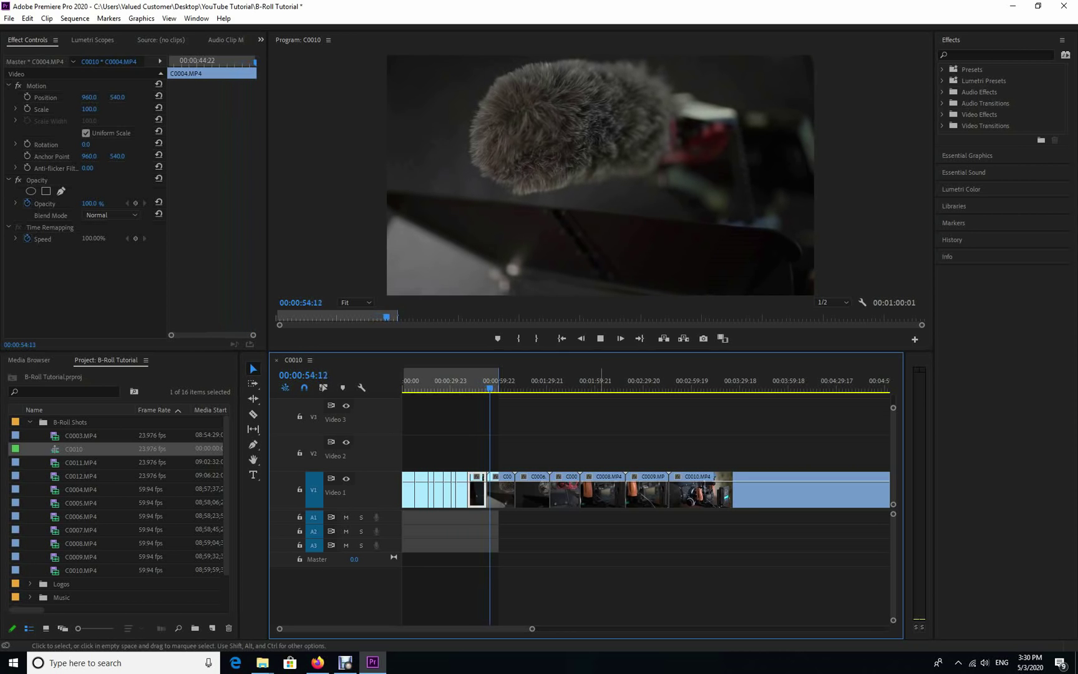
pyautogui.press('space')
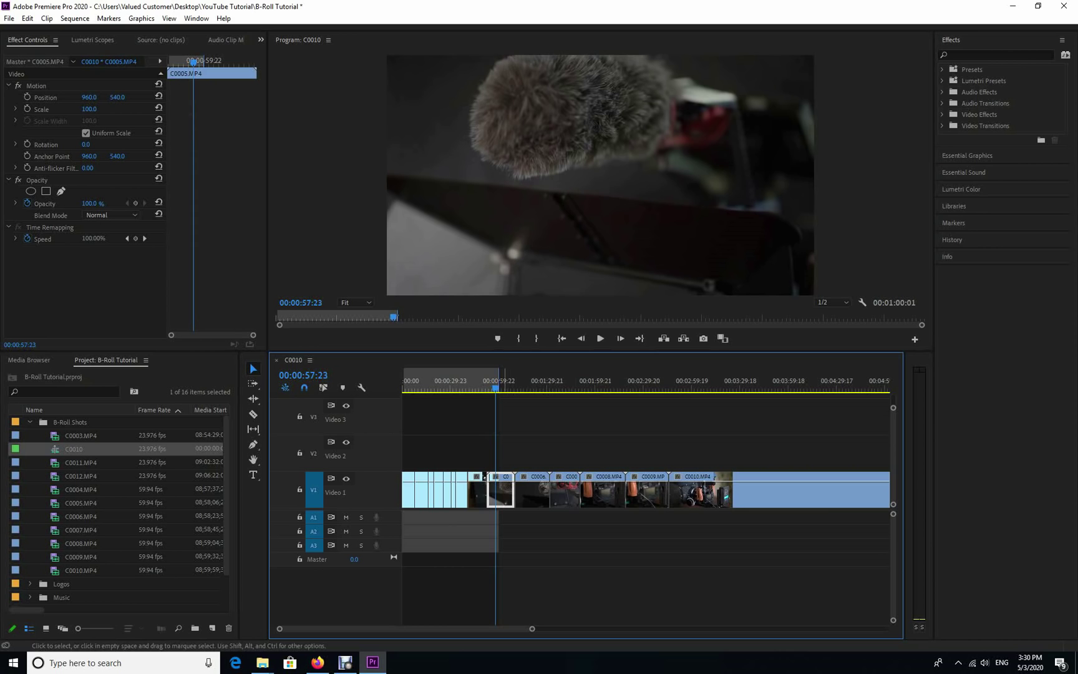
pyautogui.hotkey('ctrl', 'k')
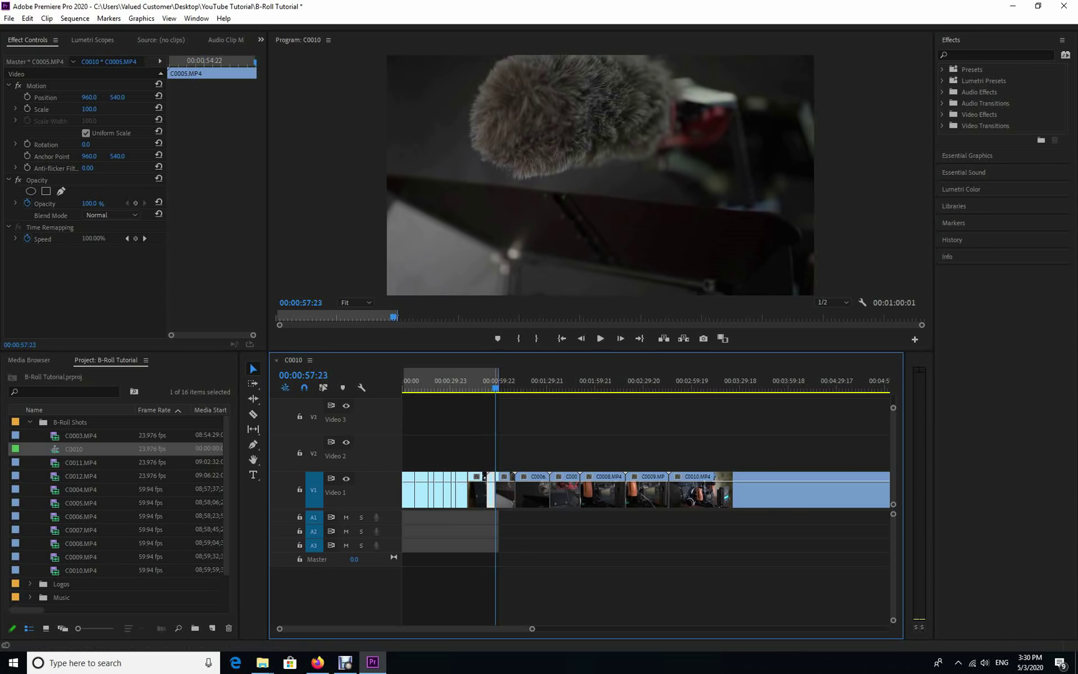
pyautogui.press('Down')
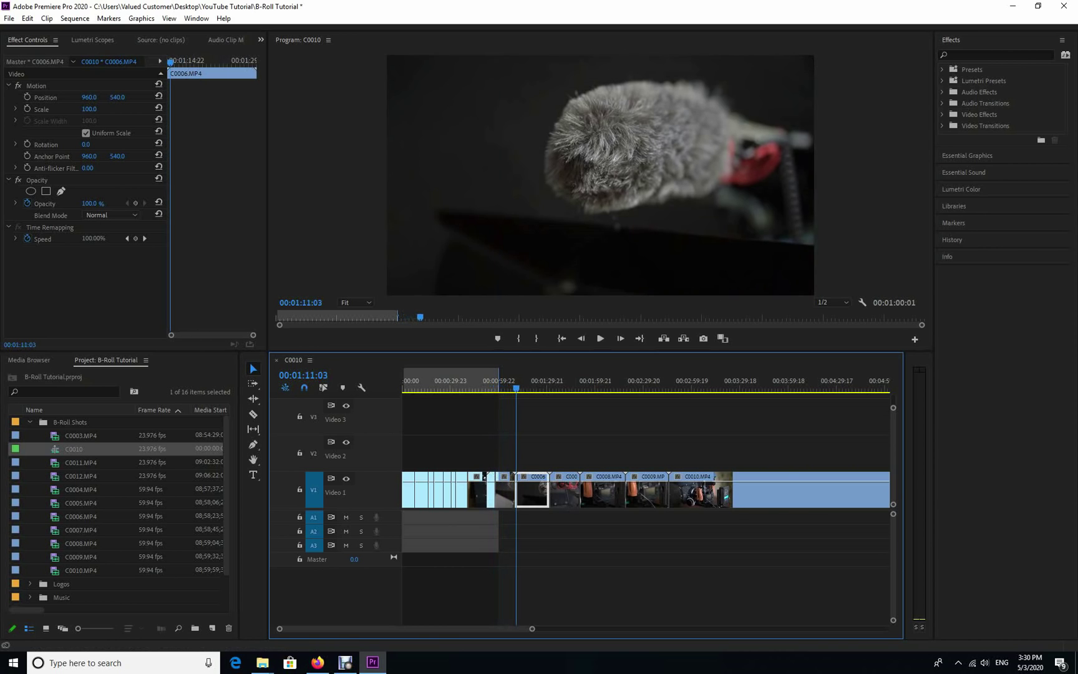
pyautogui.moveTo(516, 388); pyautogui.dragTo(528, 387)
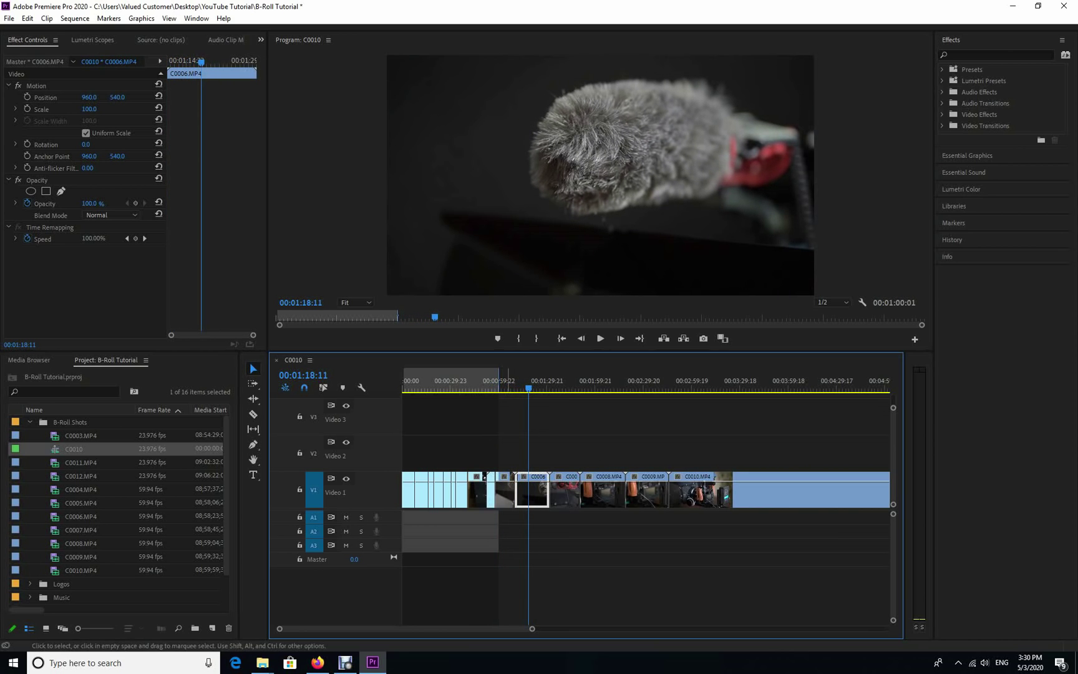
pyautogui.press('Delete')
pyautogui.press('Delete')
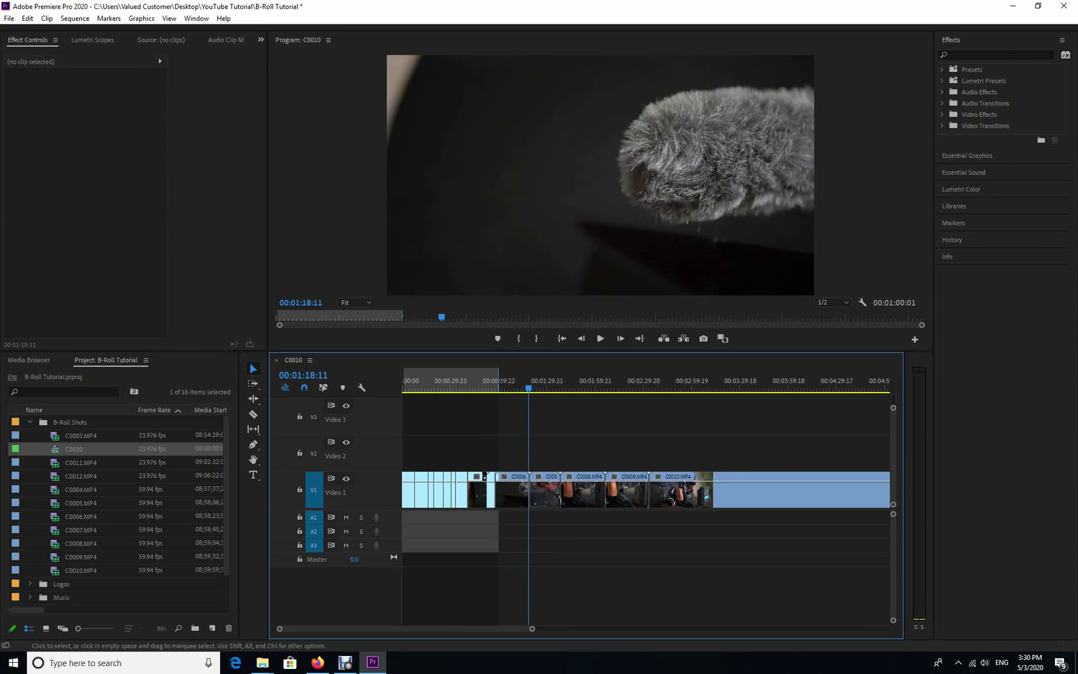
# Delete the remaining short piece of C0005.MP4 and close the gap between C0004.MP4 and C0006.MP4.
pyautogui.moveTo(529, 388); pyautogui.dragTo(490, 388)
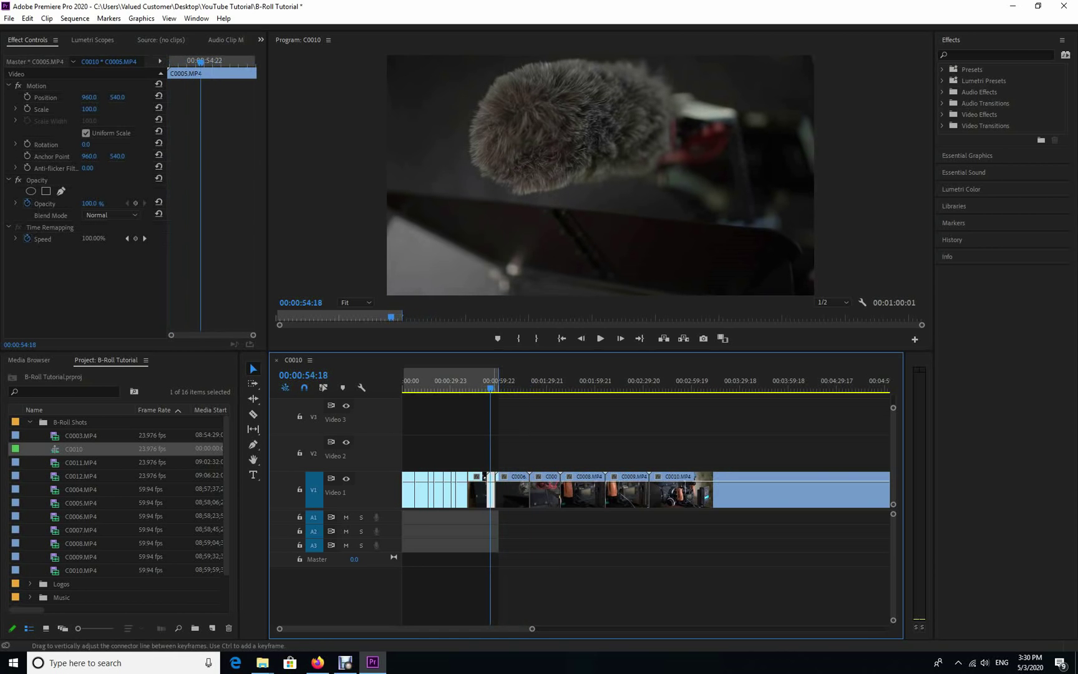
pyautogui.press('Delete')
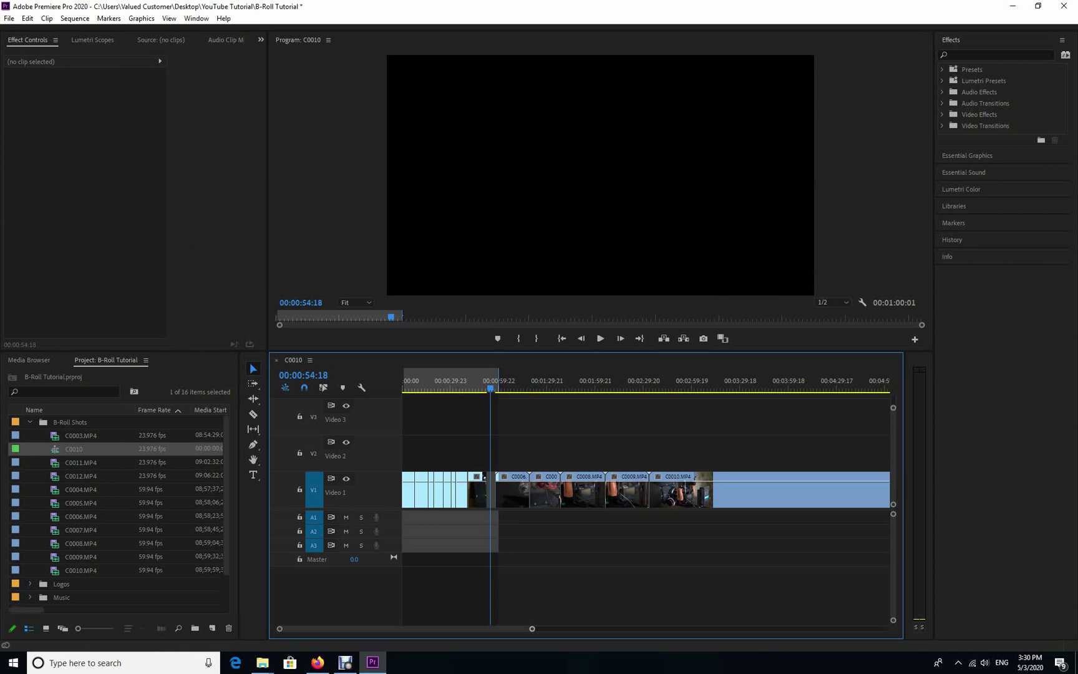
pyautogui.press('=')
pyautogui.press('=')
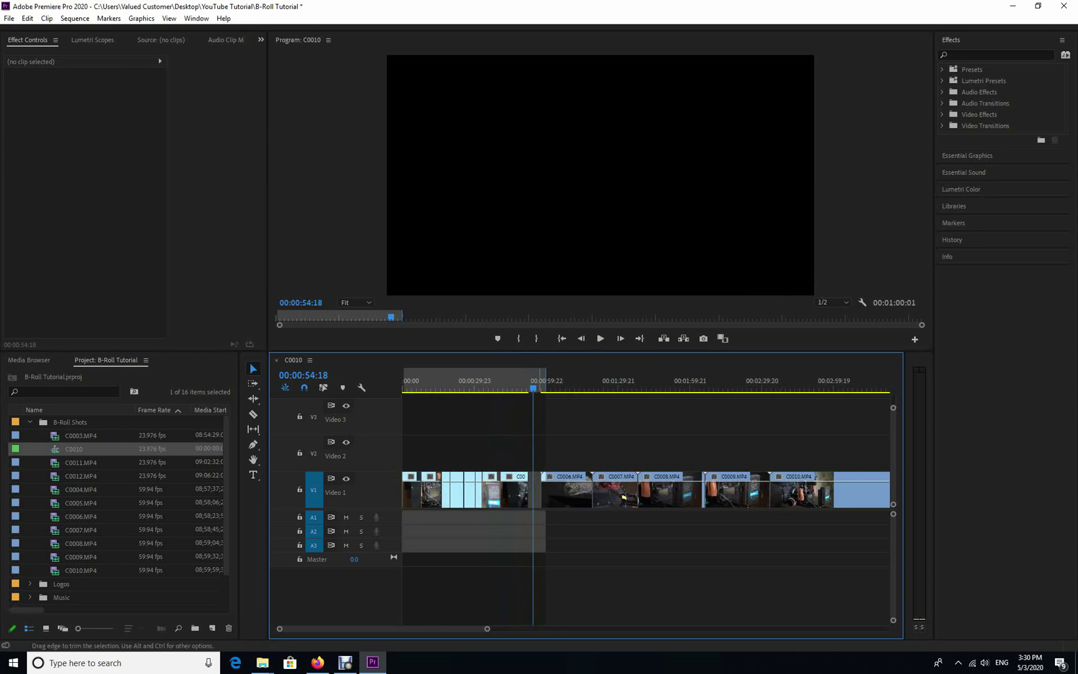
pyautogui.press('Delete')
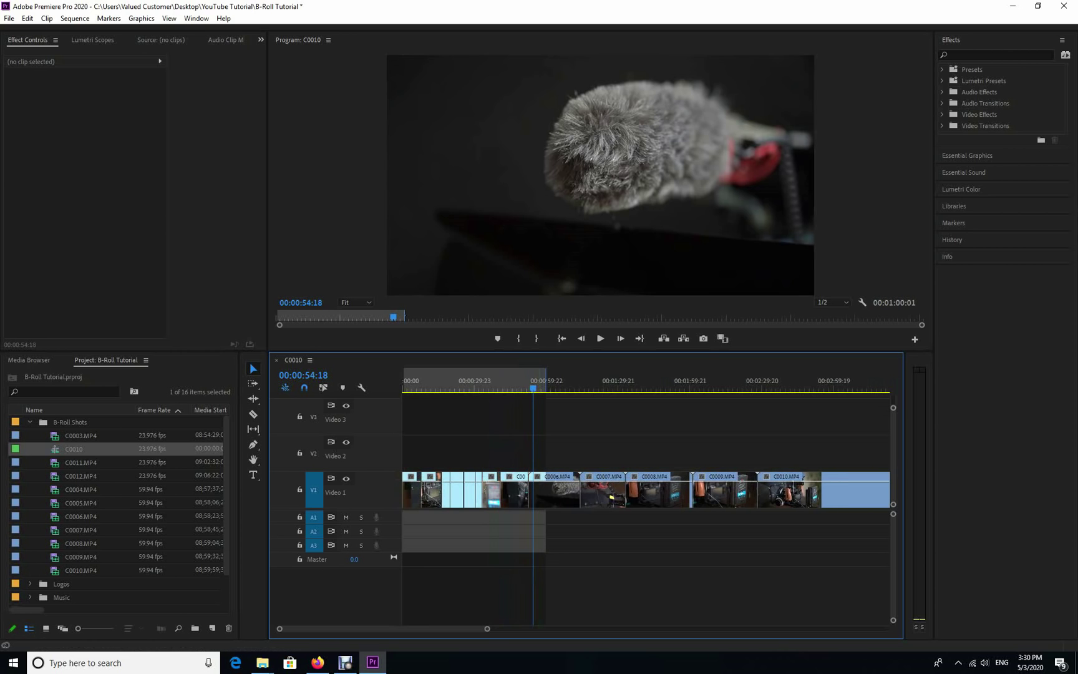
# Cut C0006.MP4 at 00:01:04:03 and ripple delete the part of the clip before the cut.
pyautogui.moveTo(533, 387); pyautogui.dragTo(523, 388)
pyautogui.press('space')
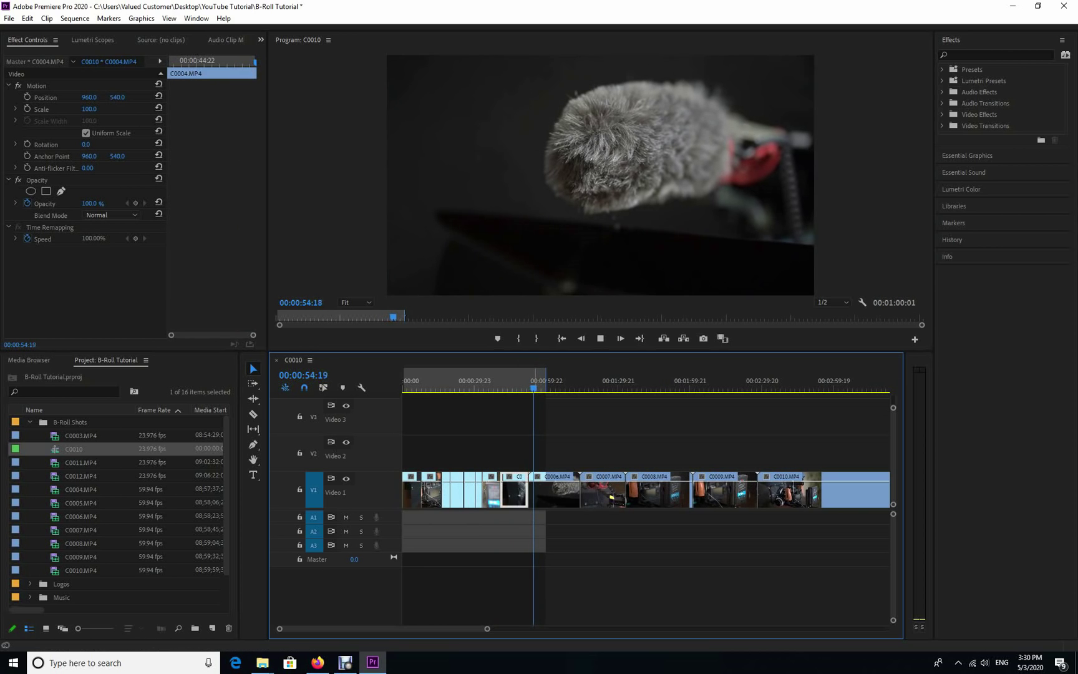
pyautogui.moveTo(534, 387); pyautogui.dragTo(556, 388)
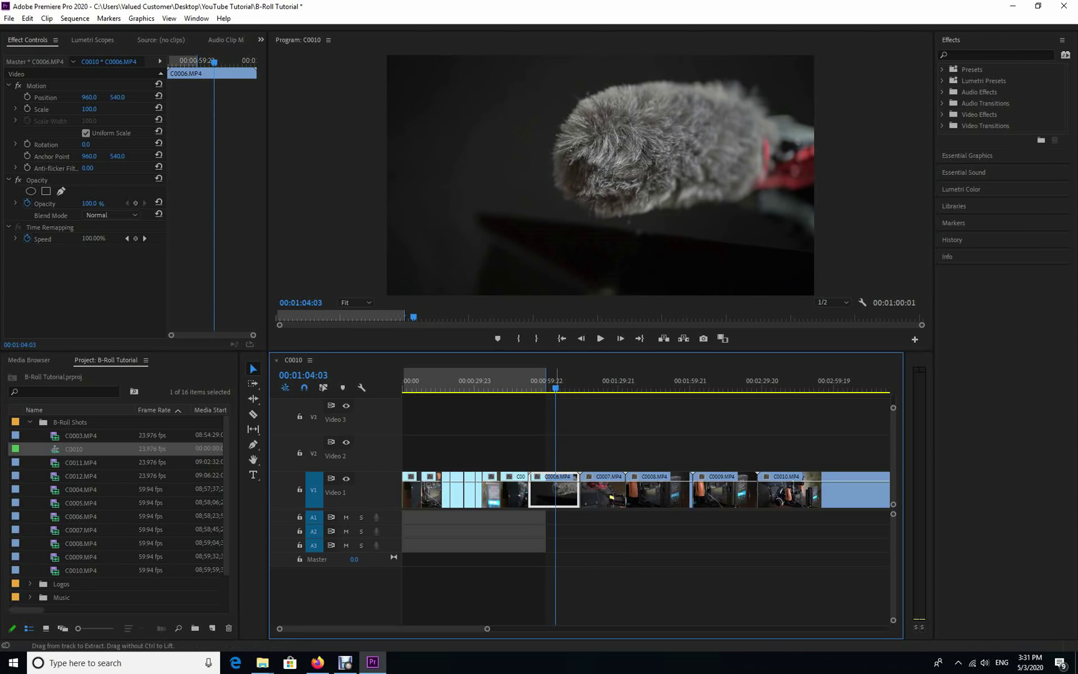
pyautogui.hotkey('ctrl', 'k')
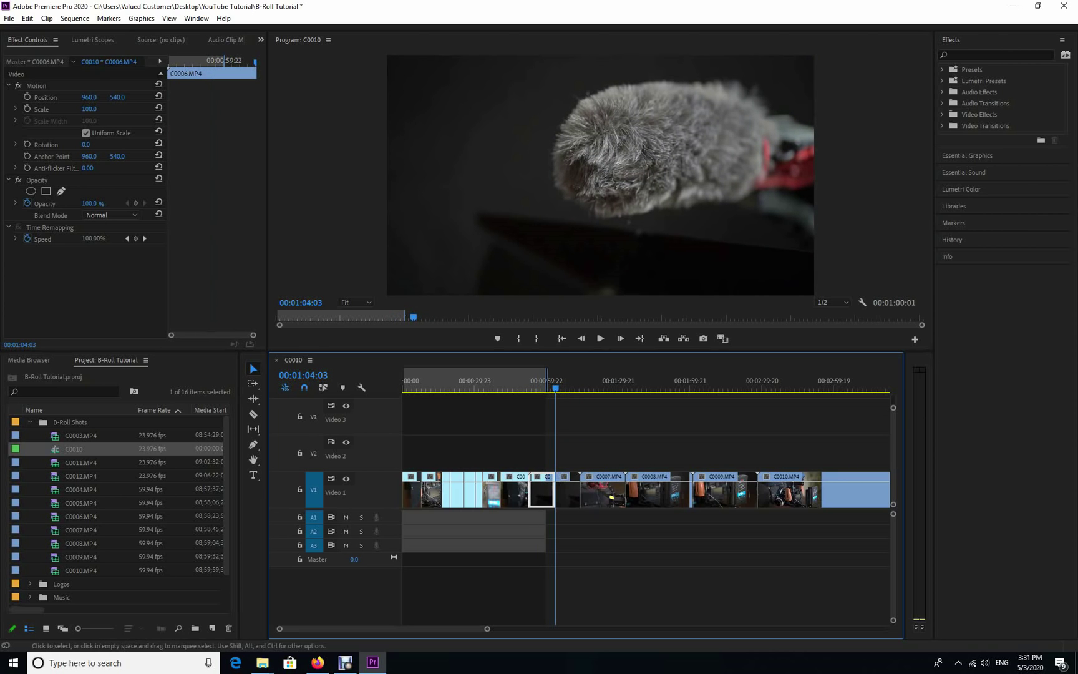
pyautogui.hotkey('shift', 'Delete')
# Cut the remaining C0006.MP4 piece at 00:00:57:13 and delete the part after it, closing the gap before C0007.MP4.
pyautogui.moveTo(555, 388); pyautogui.dragTo(525, 388)
pyautogui.press('space')
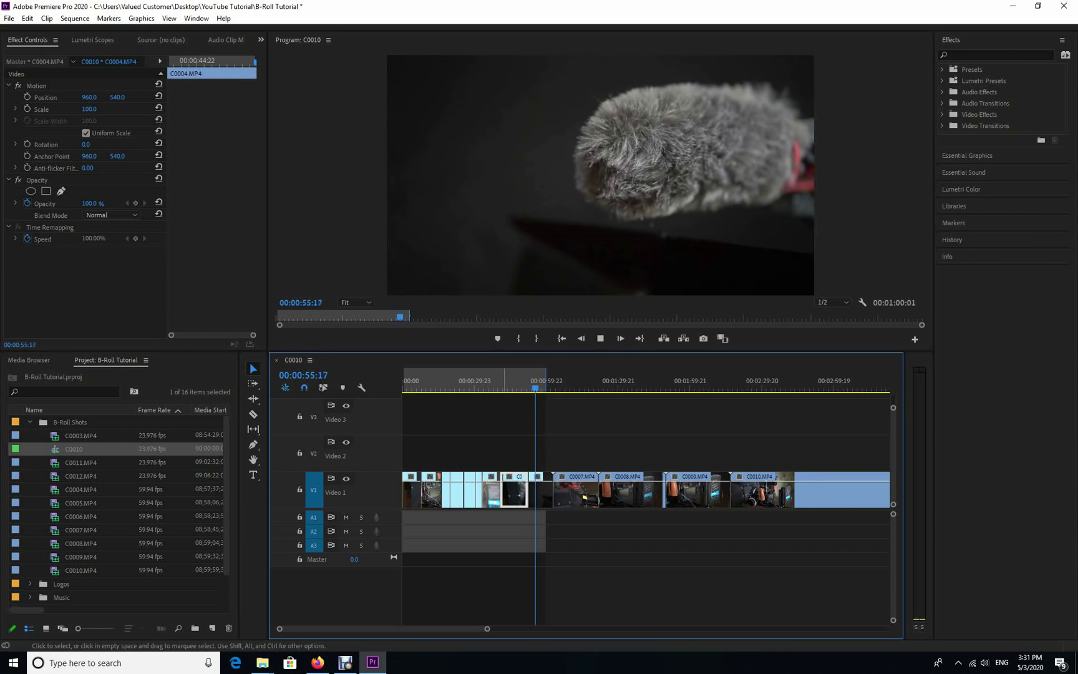
pyautogui.press('space')
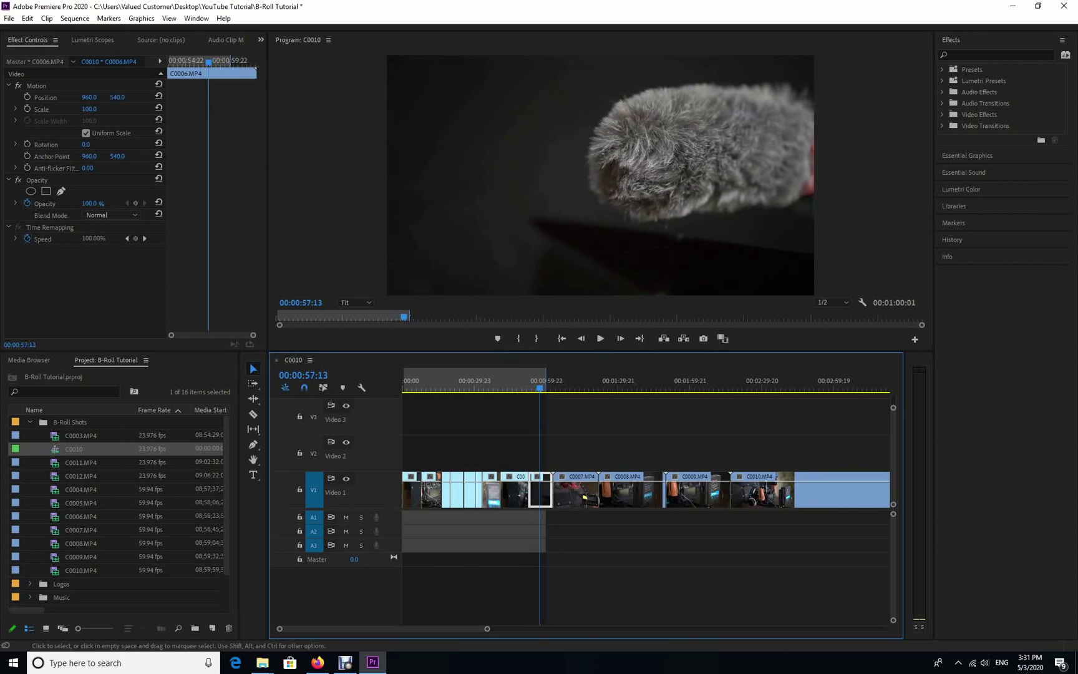
pyautogui.hotkey('ctrl', 'k')
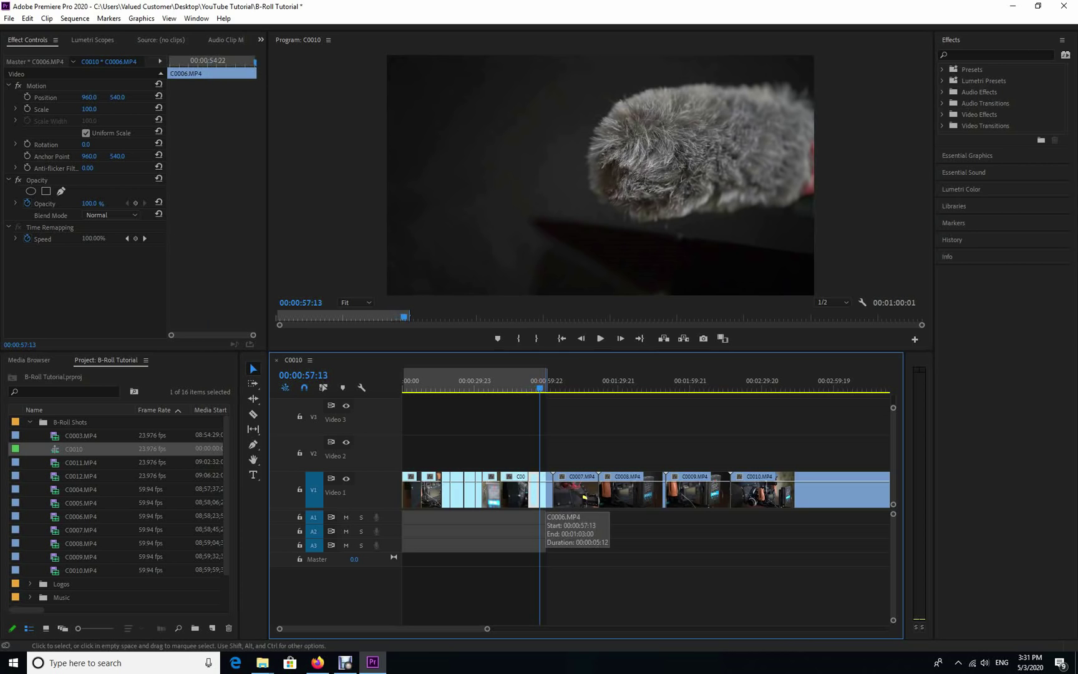
pyautogui.click(545, 498)
pyautogui.press('Delete')
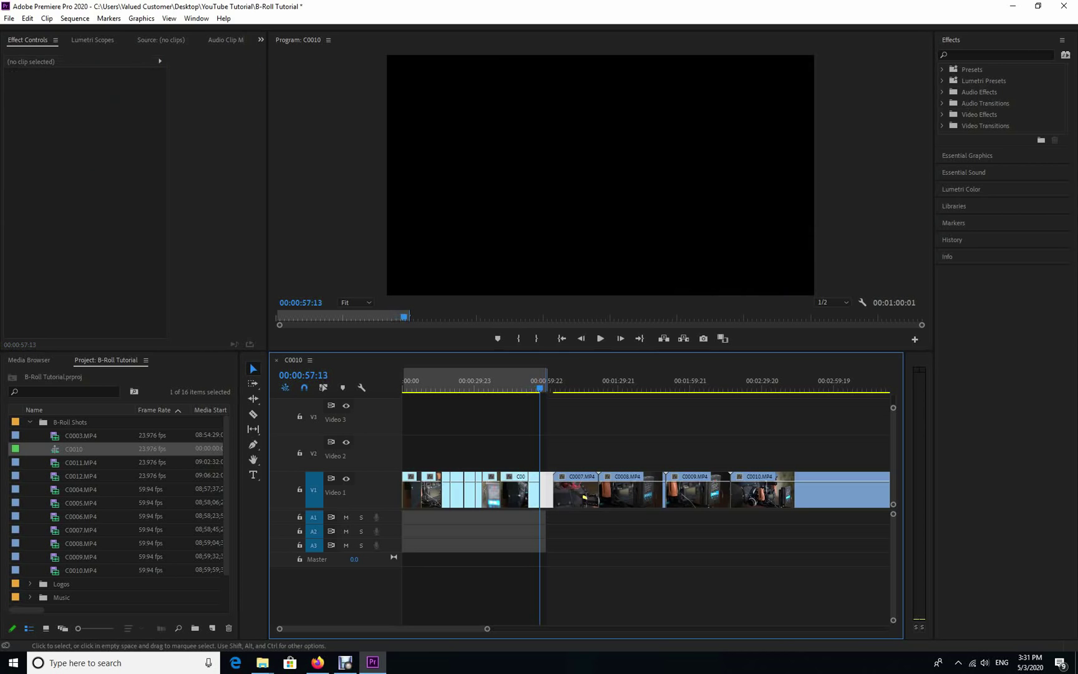
pyautogui.press('Delete')
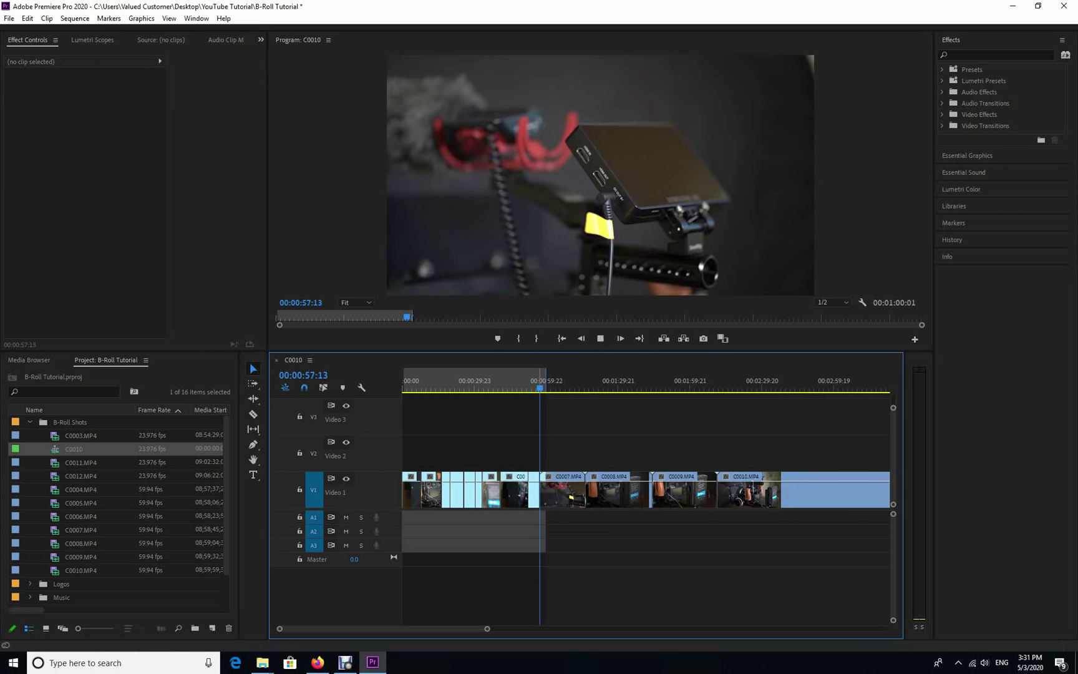
# Review the C0007.MP4 footage and delete the whole clip from Video 1.
pyautogui.moveTo(542, 387); pyautogui.dragTo(585, 387)
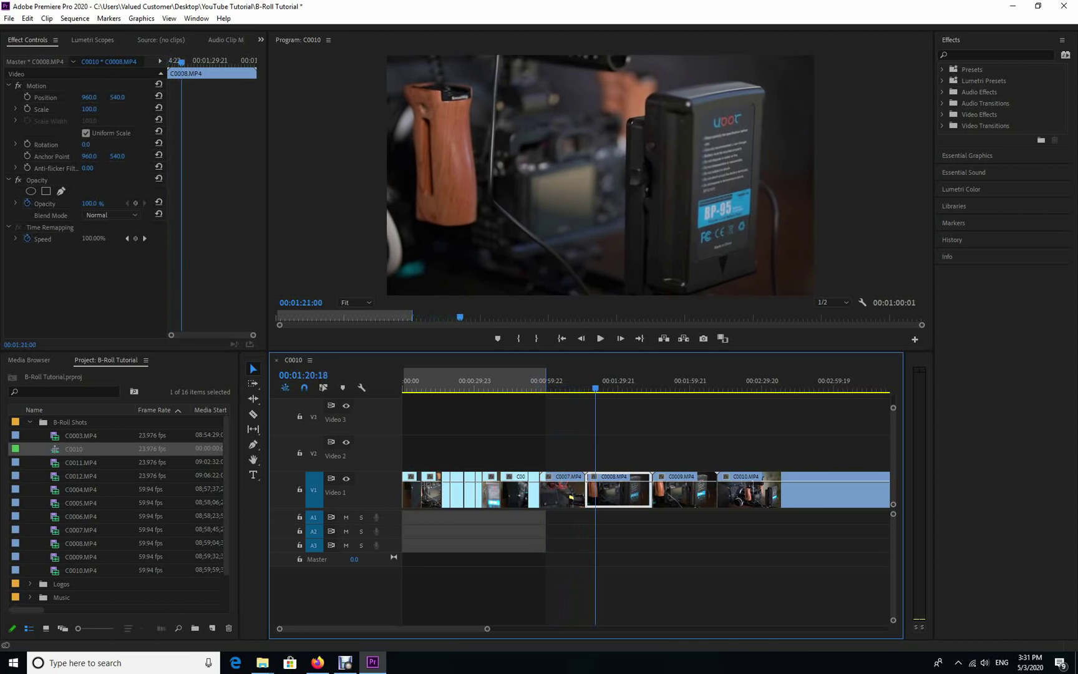
pyautogui.moveTo(610, 388); pyautogui.dragTo(556, 388)
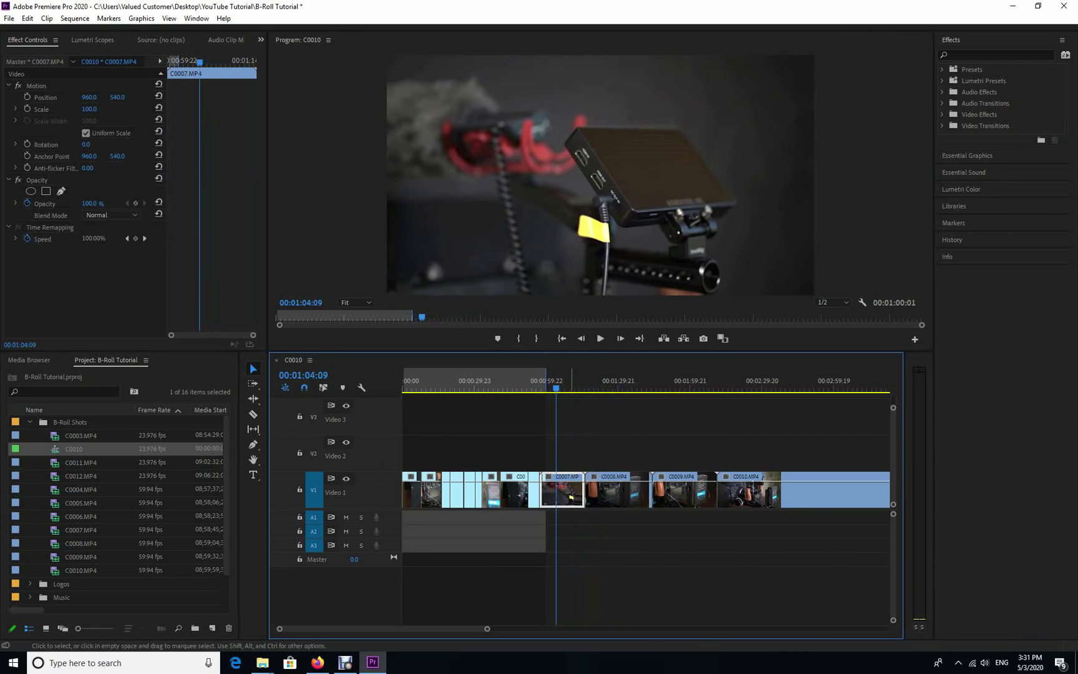
pyautogui.moveTo(556, 387)
pyautogui.mouseDown()
pyautogui.moveTo(541, 388)
pyautogui.moveTo(562, 387)
pyautogui.mouseUp()
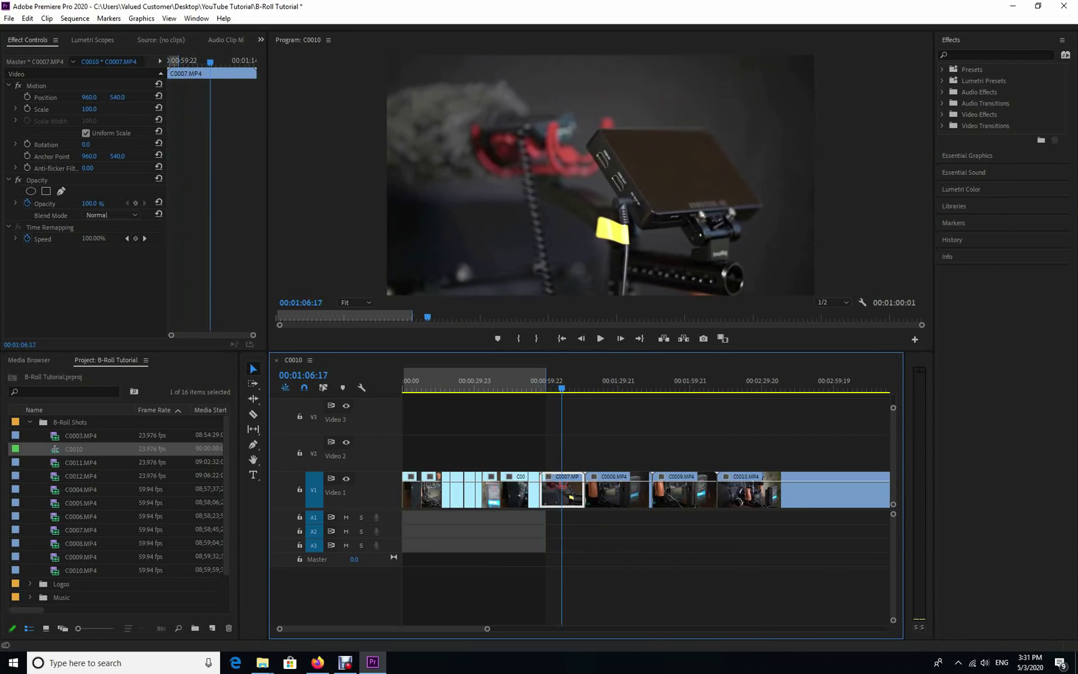
pyautogui.press('Delete')
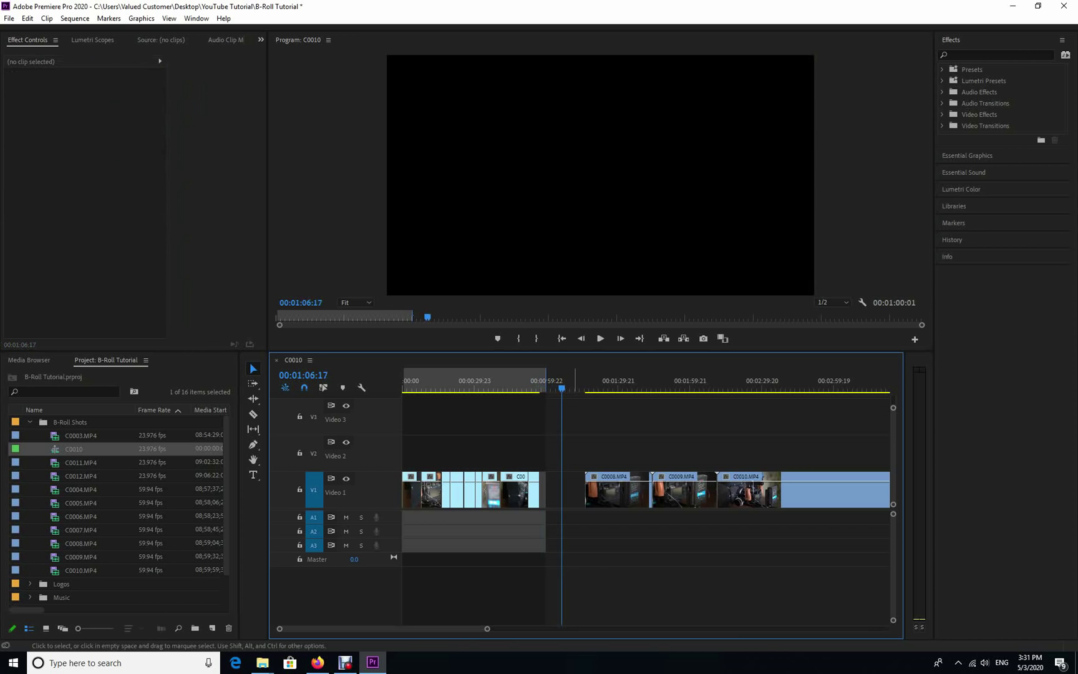
# Review the C0008.MP4 and C0009.MP4 footage and remove both clips, closing the gap before C0010.MP4.
pyautogui.moveTo(581, 387); pyautogui.dragTo(616, 387)
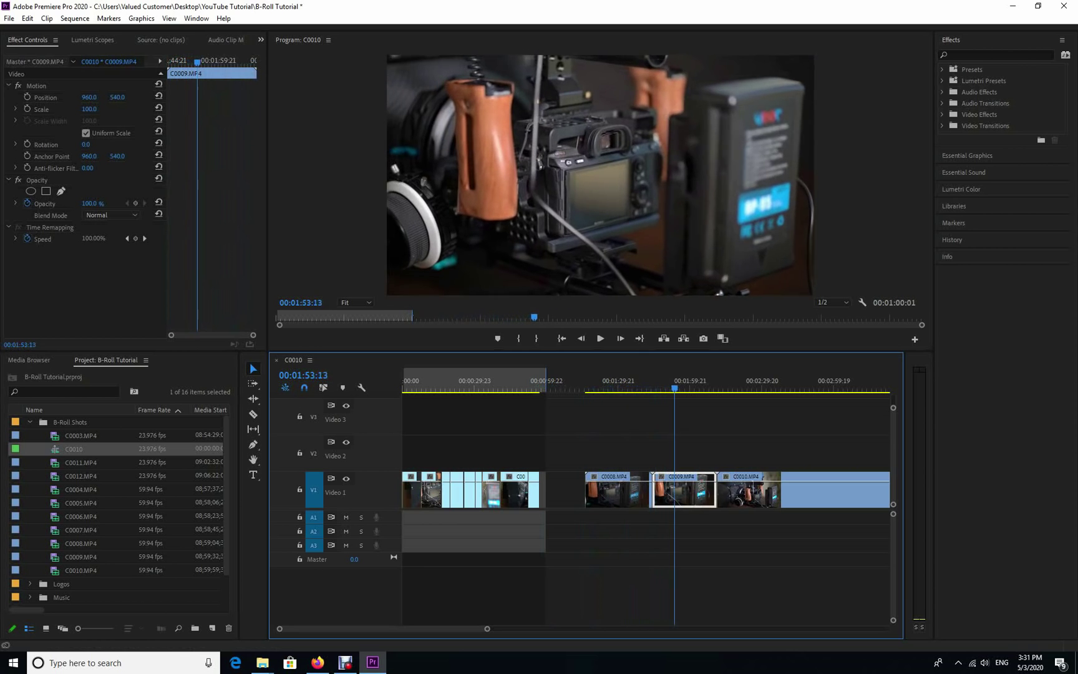
pyautogui.press('j')
pyautogui.press('j')
pyautogui.press('j')
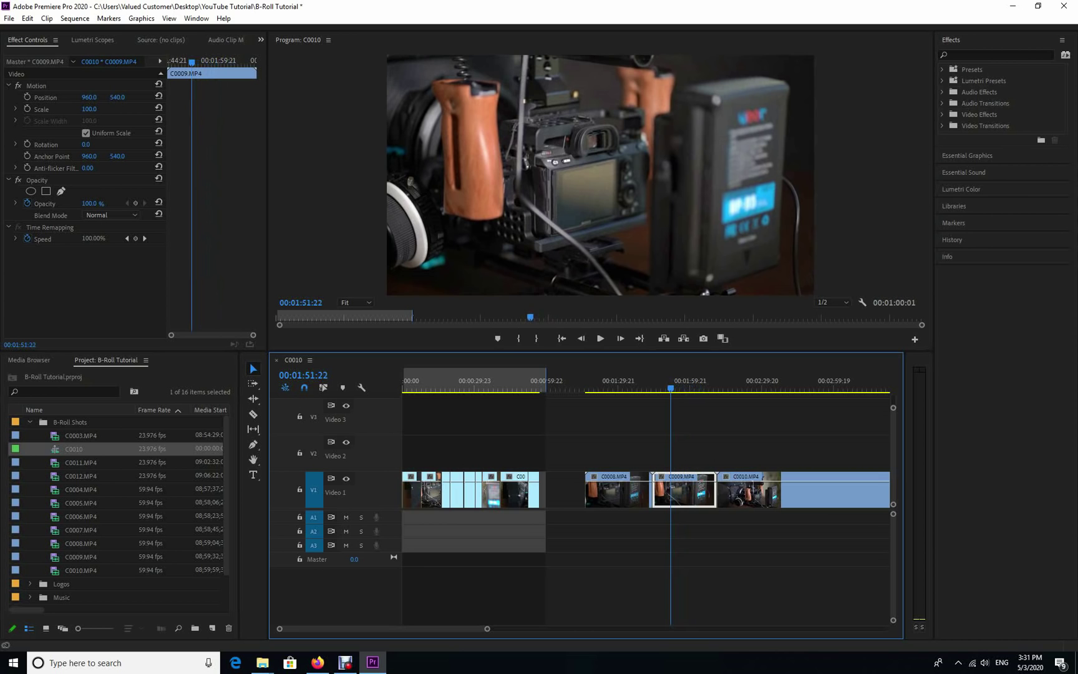
pyautogui.press('l')
pyautogui.press('l')
pyautogui.press('l')
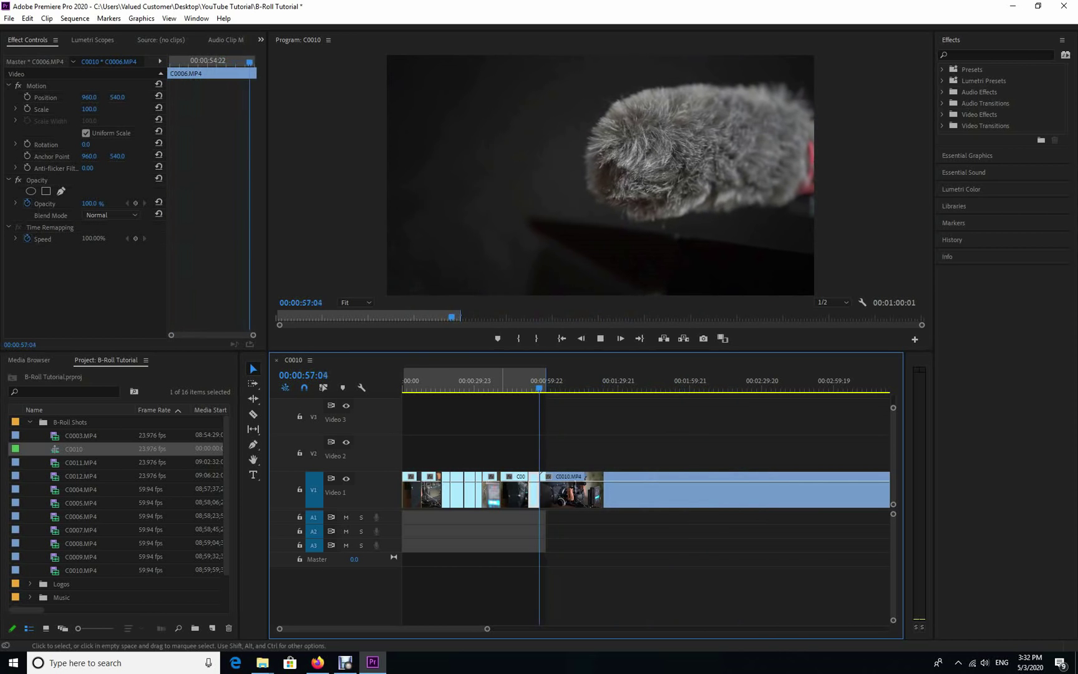
# Cut C0010.MP4 at 00:01:28:17 and remove the part before the cut, closing the gap after C0006.MP4.
pyautogui.moveTo(540, 381); pyautogui.dragTo(580, 381)
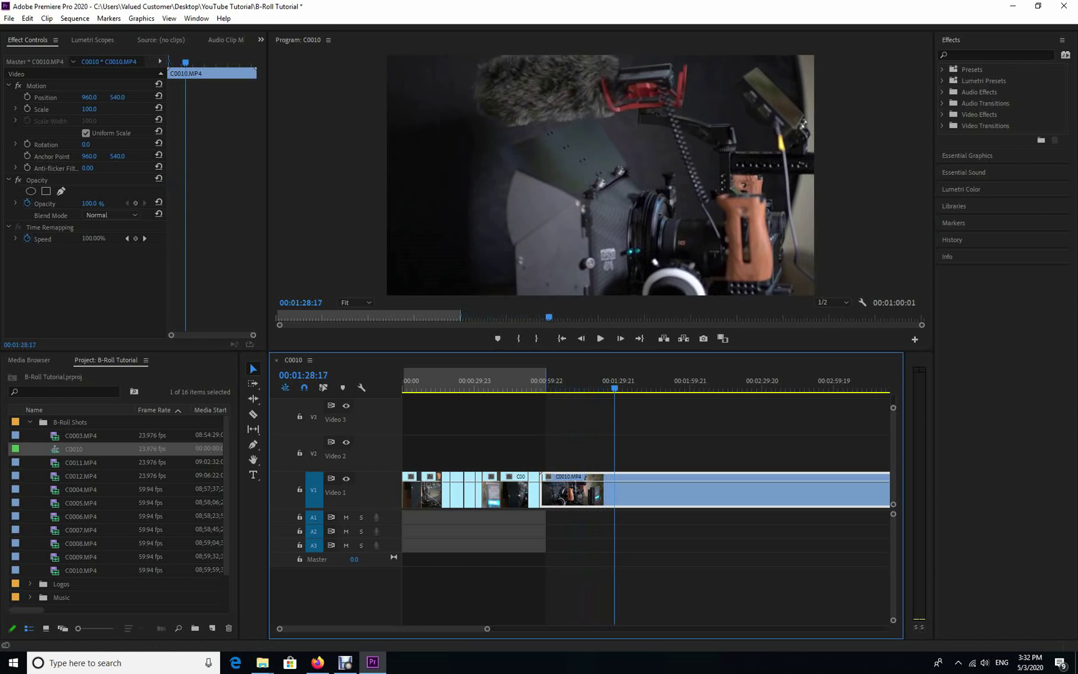
pyautogui.press('j')
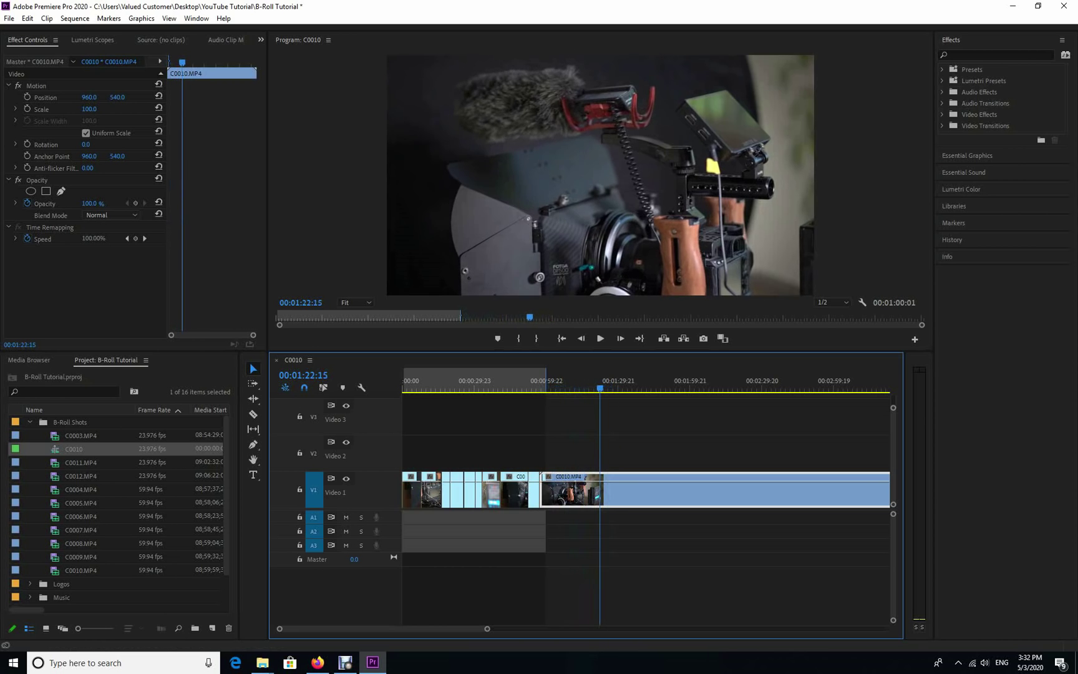
pyautogui.moveTo(596, 381); pyautogui.dragTo(615, 381)
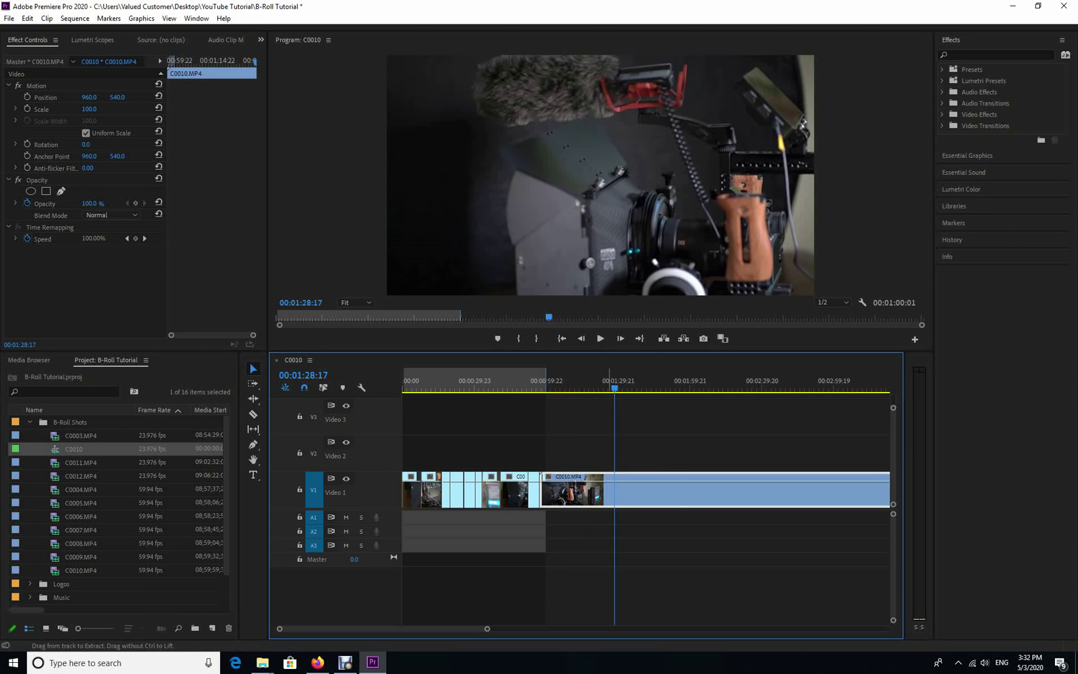
pyautogui.hotkey('ctrl', 'k')
pyautogui.hotkey('shift', 'Delete')
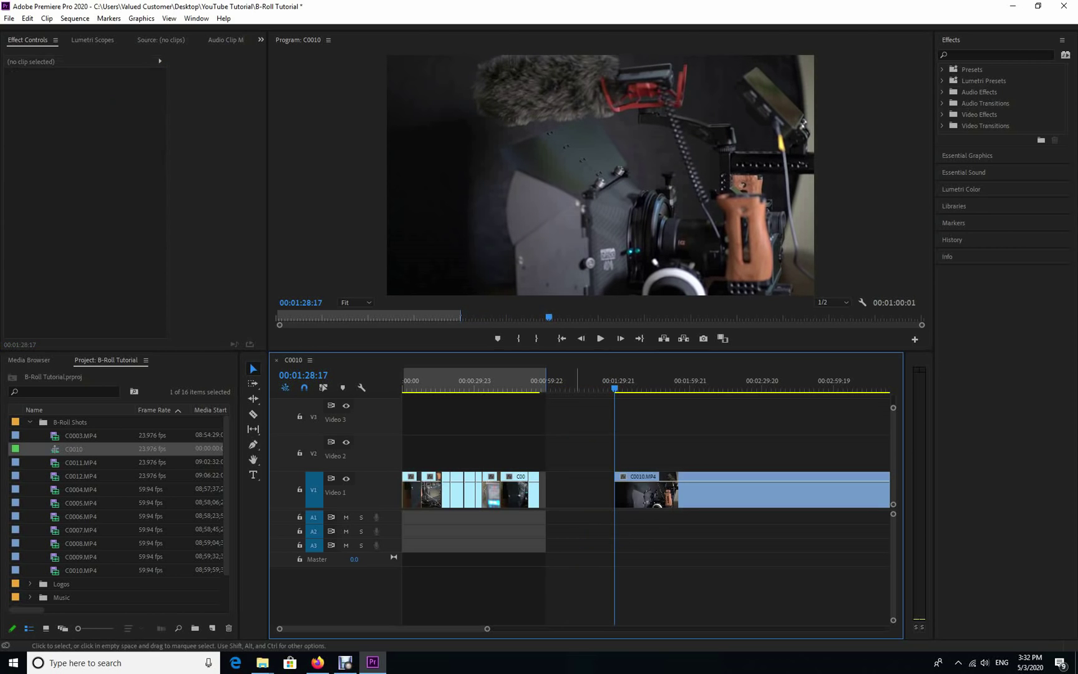
# Play through the remaining C0010.MP4 footage and cut it at 00:01:16:10 and again at 00:01:52:03.
pyautogui.moveTo(615, 381); pyautogui.dragTo(535, 381)
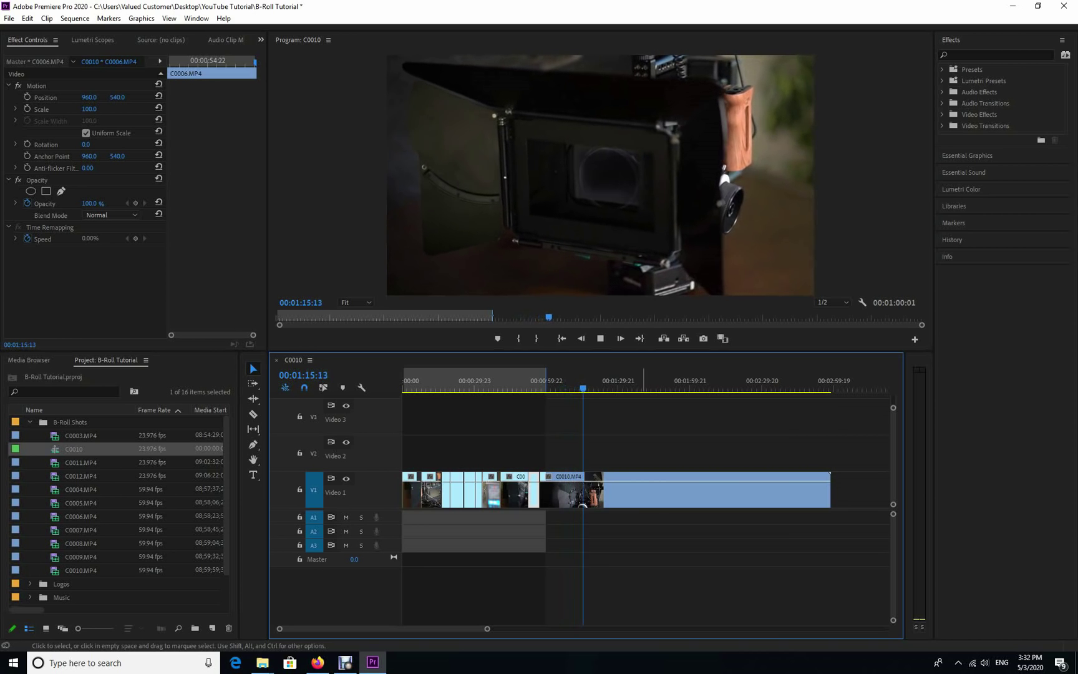
pyautogui.click(583, 503)
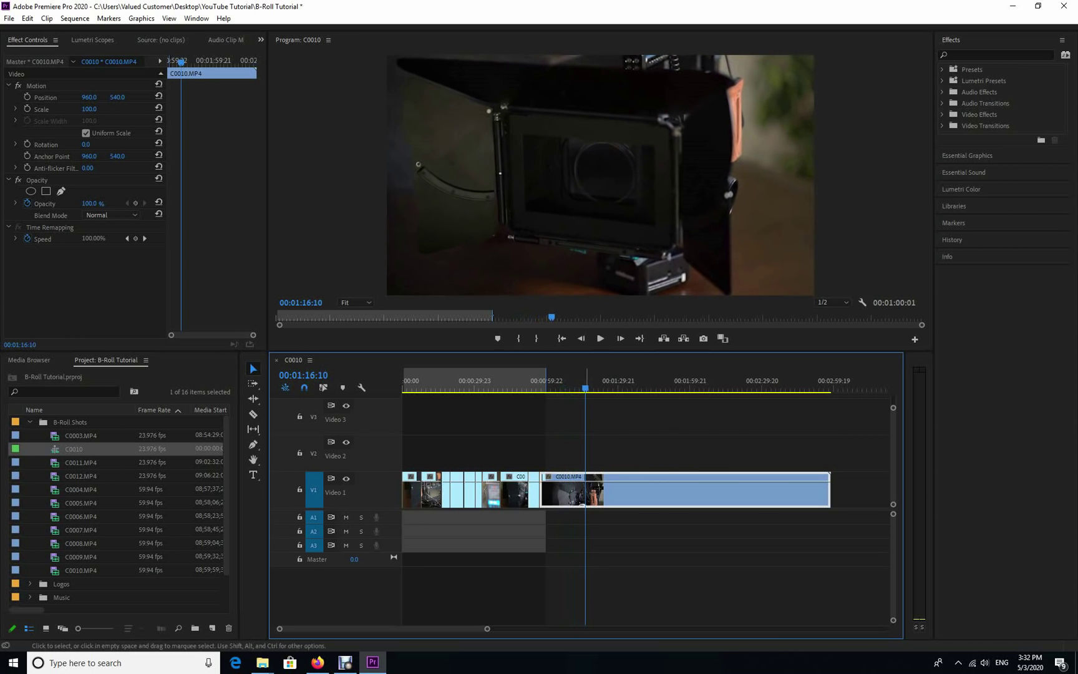
pyautogui.hotkey('ctrl', 'k')
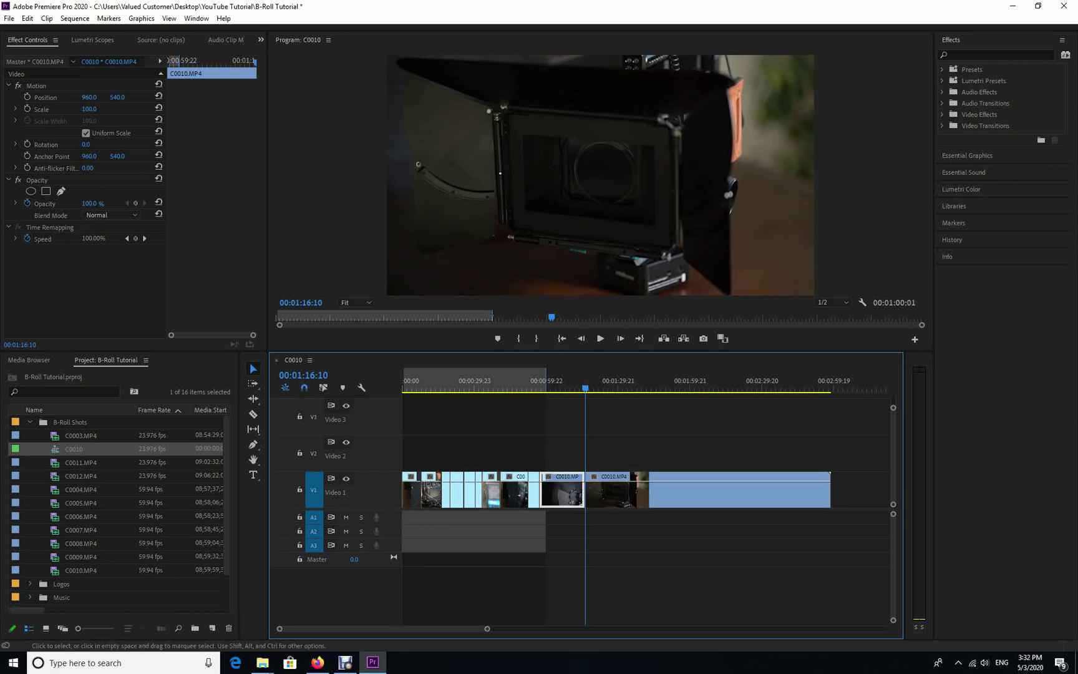
pyautogui.press('space')
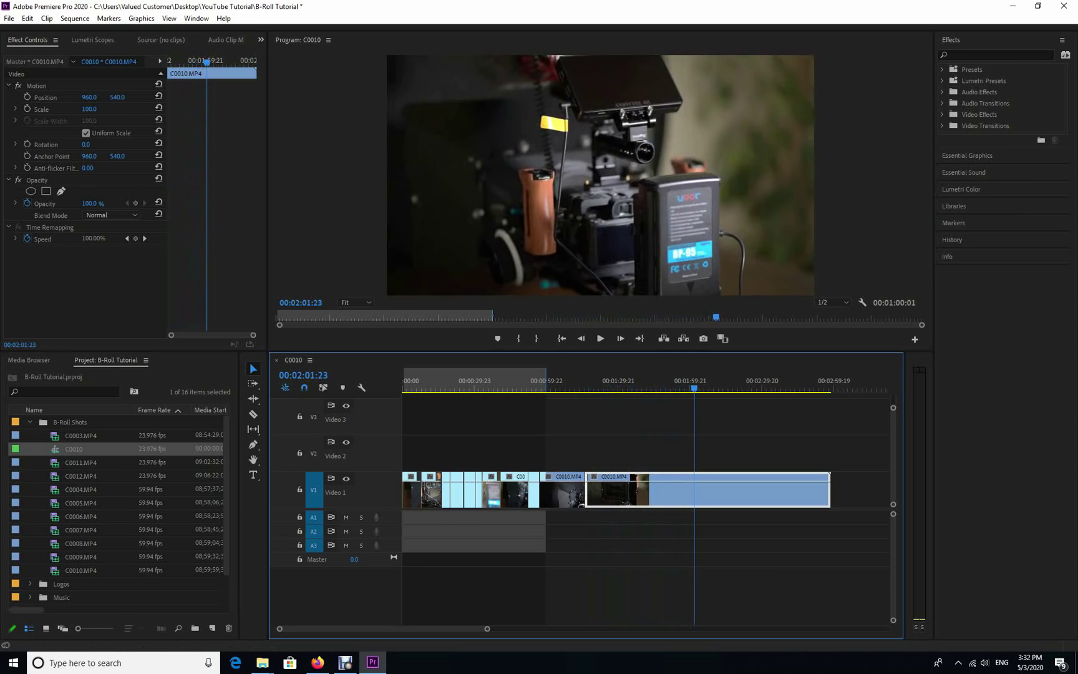
pyautogui.moveTo(694, 388); pyautogui.dragTo(671, 389)
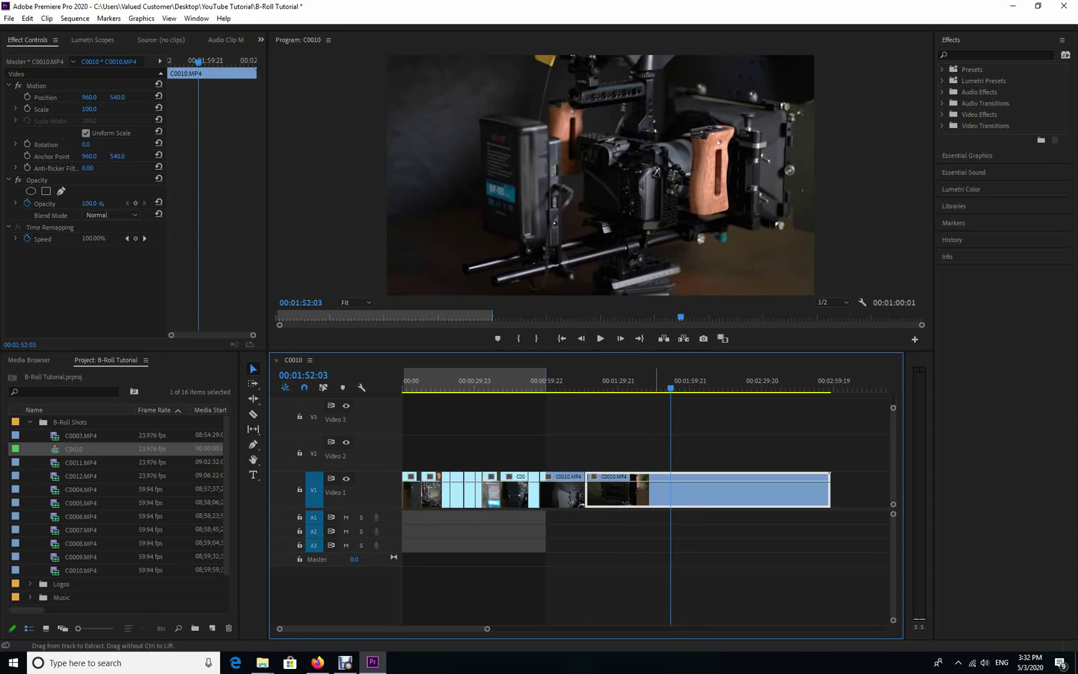
pyautogui.hotkey('ctrl', 'k')
# Set the speed of the C0010.MP4 piece between the two cuts to 10000% and close the gap it leaves.
pyautogui.rightClick(654, 494)
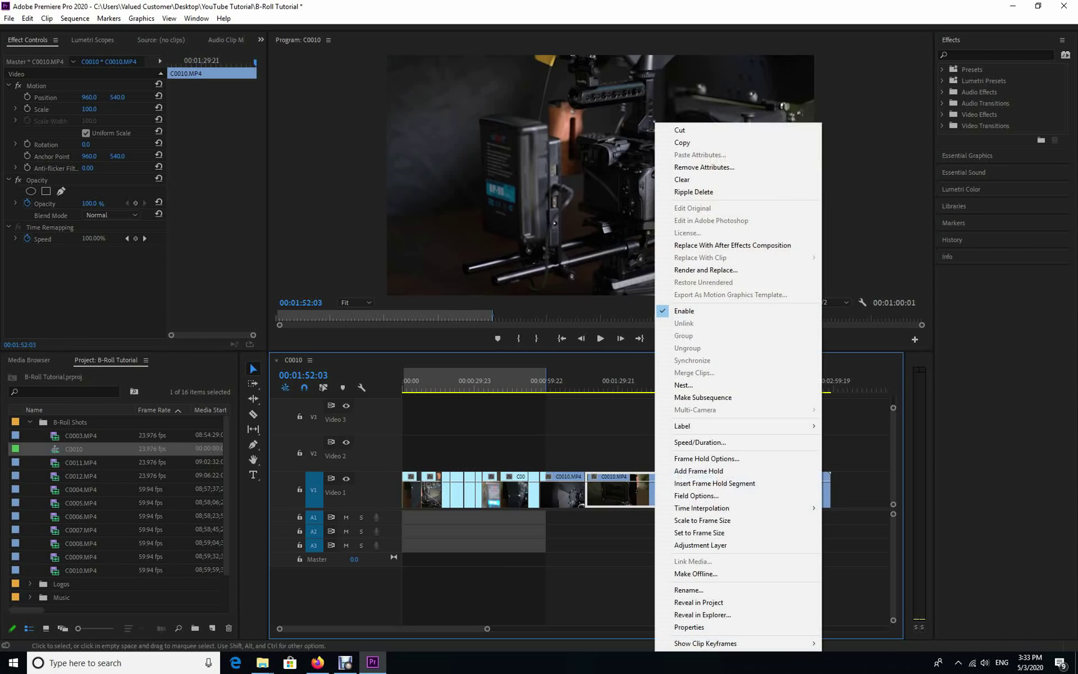
pyautogui.click(700, 442)
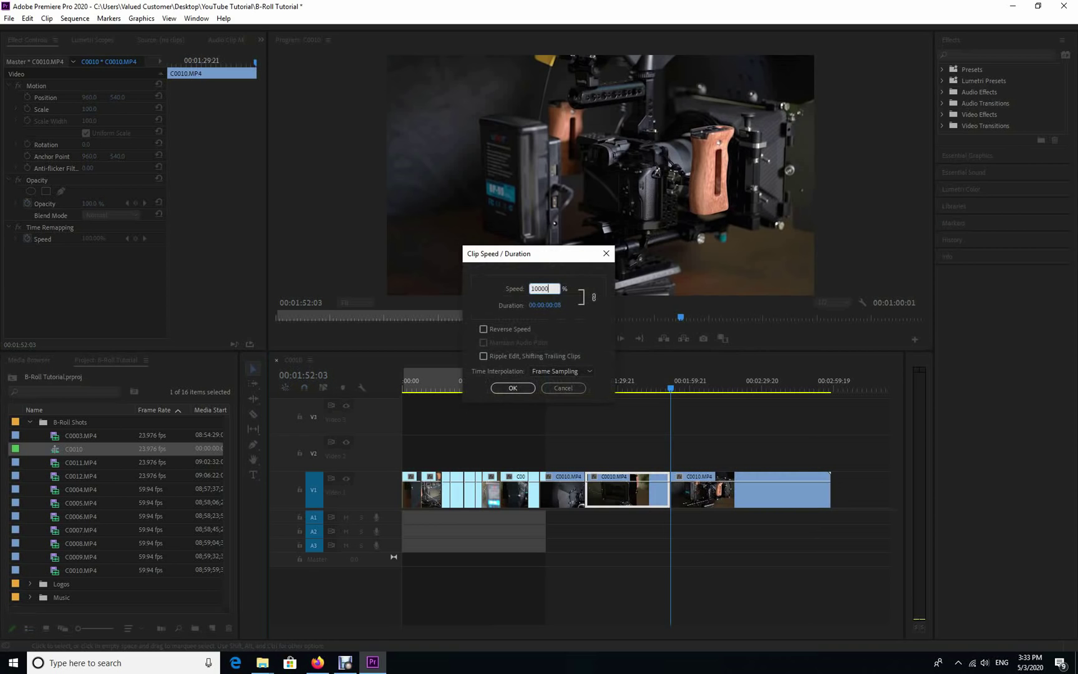
pyautogui.press('Return')
pyautogui.click(628, 490)
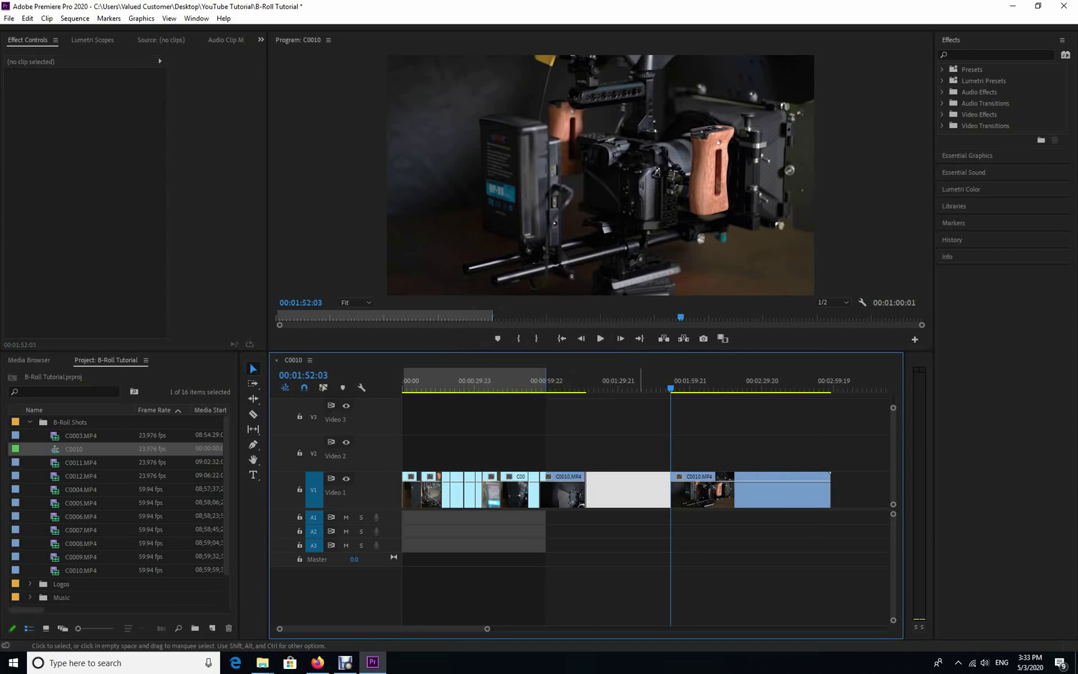
pyautogui.press('Delete')
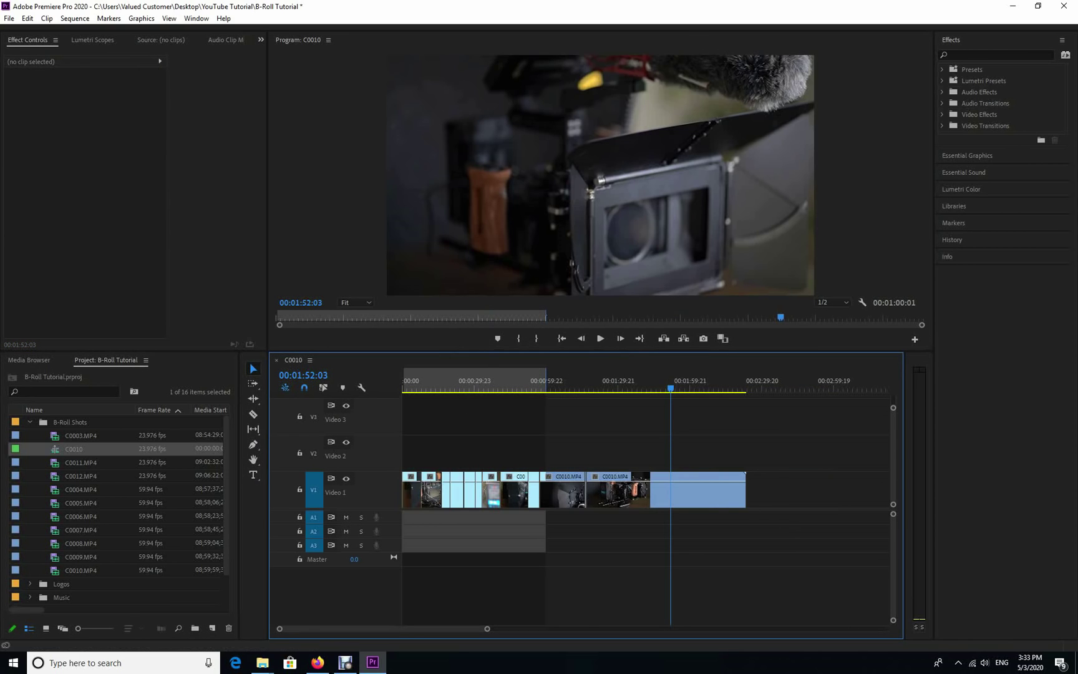
# Play past the sped-up piece and cut the last C0010.MP4 piece at 00:01:23:08 and at 00:01:55:04.
pyautogui.moveTo(671, 388); pyautogui.dragTo(574, 388)
pyautogui.press('space')
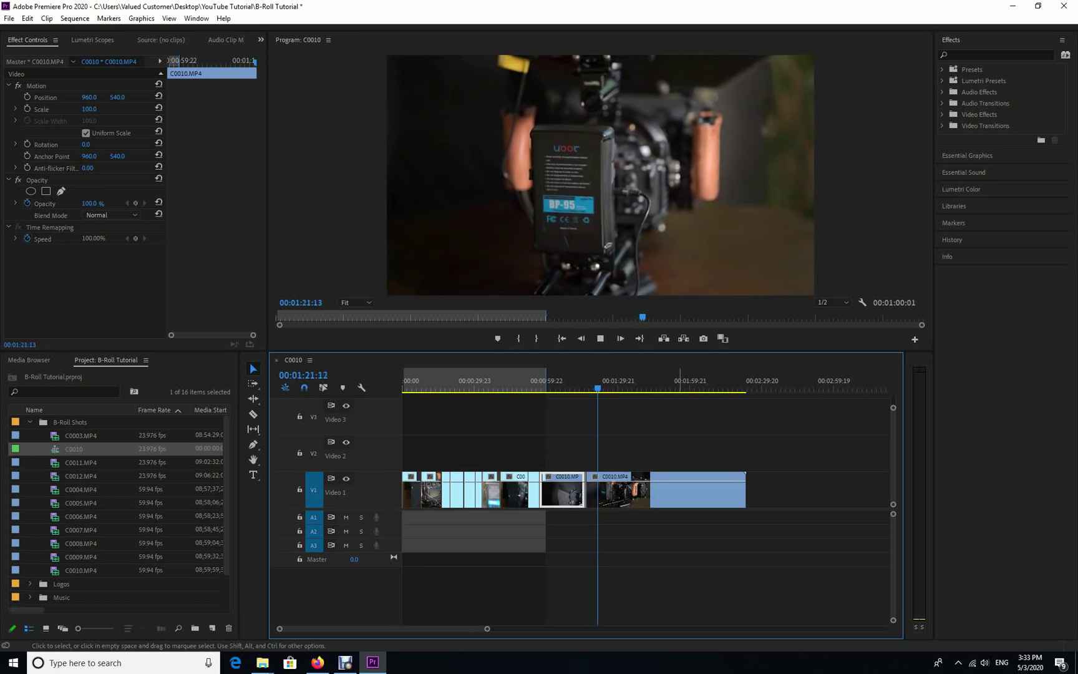
pyautogui.press('space')
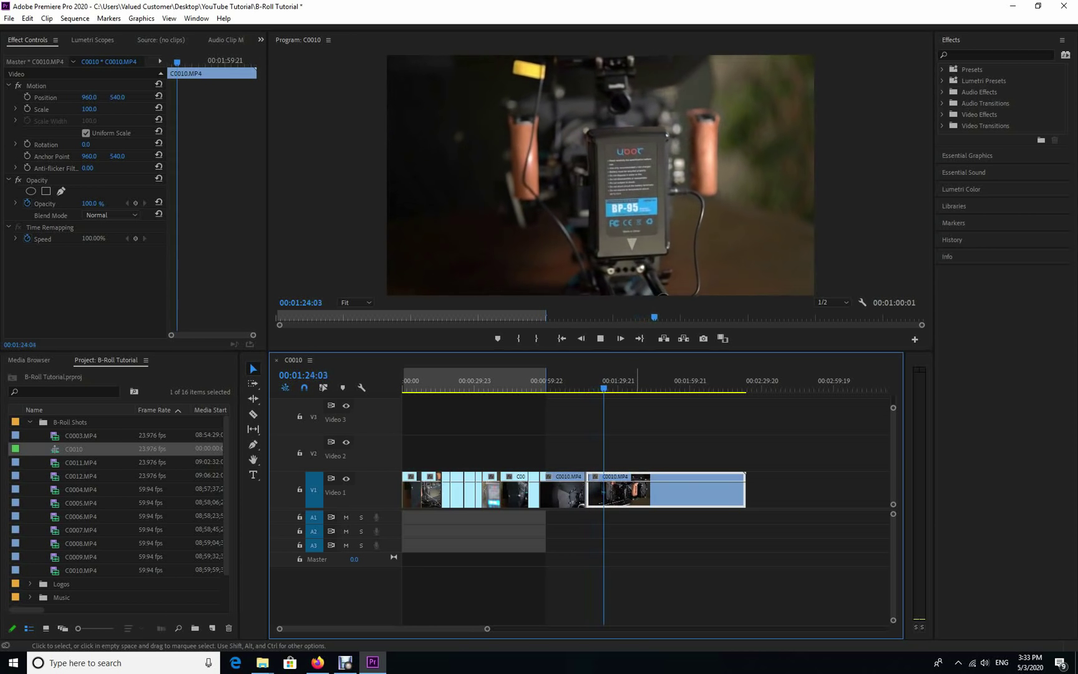
pyautogui.press('space')
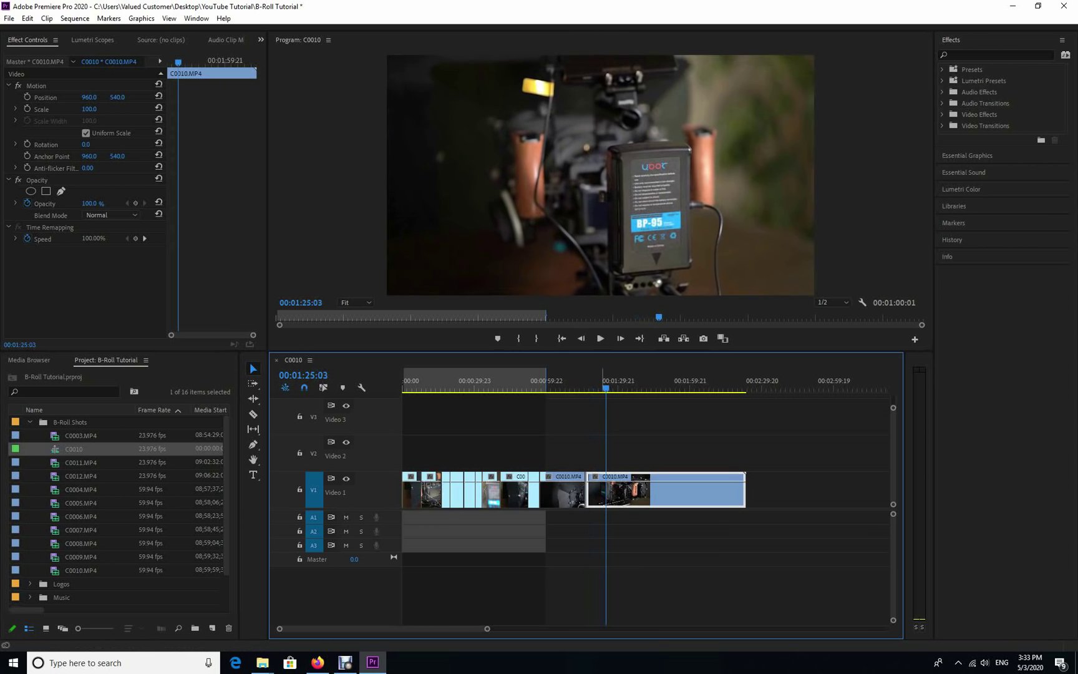
pyautogui.click(604, 379)
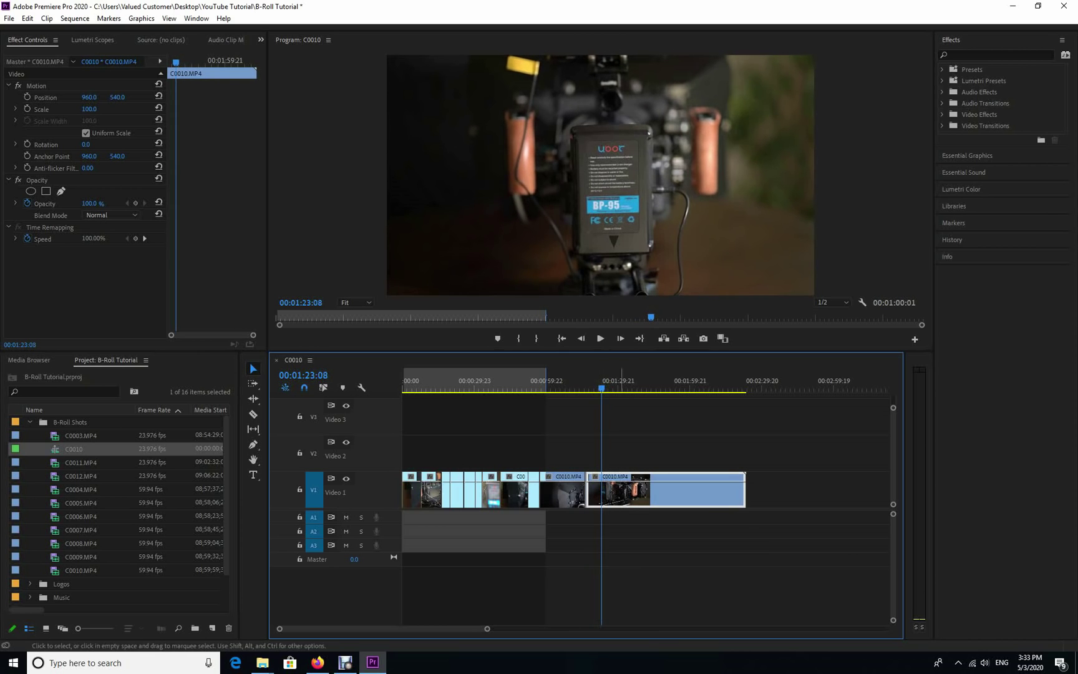
pyautogui.hotkey('ctrl', 'k')
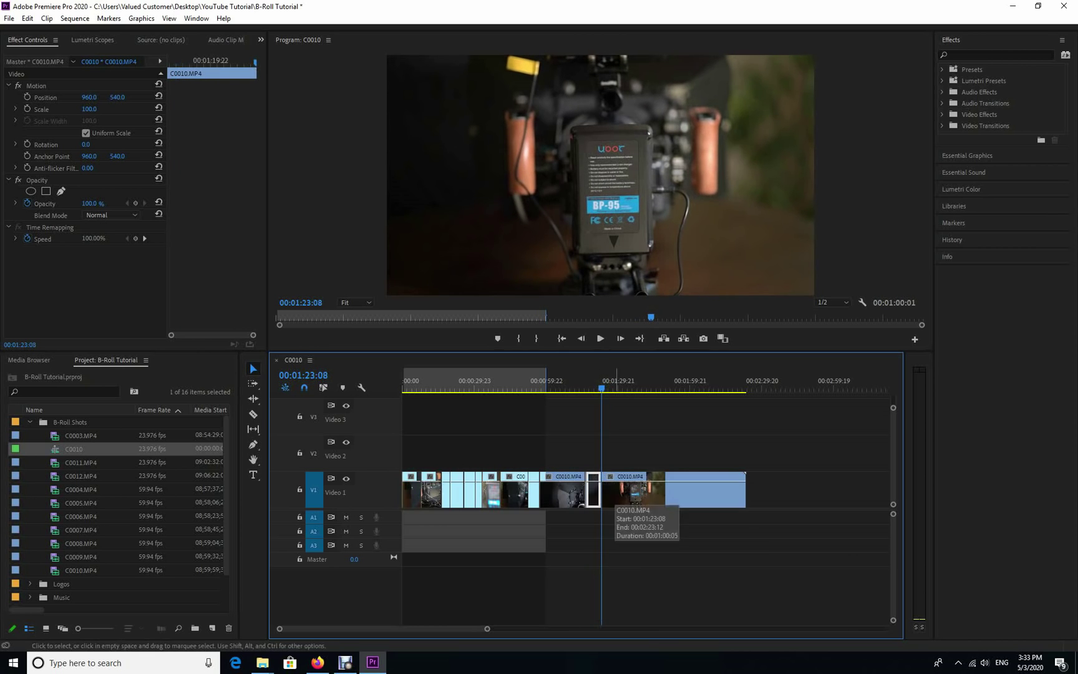
pyautogui.moveTo(602, 381); pyautogui.dragTo(637, 380)
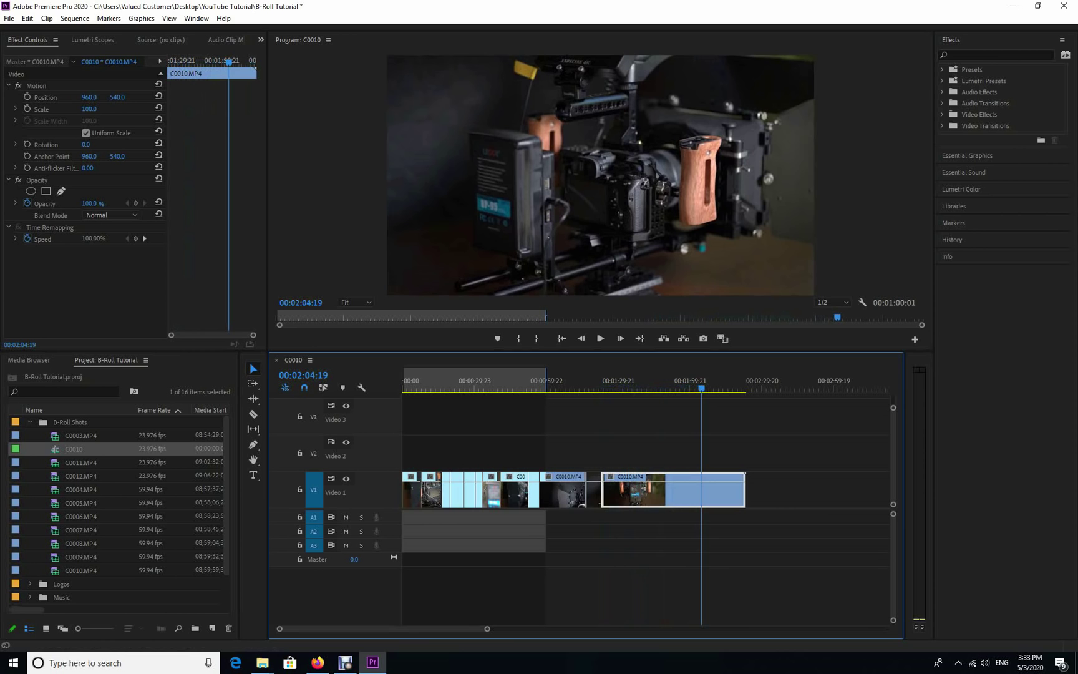
pyautogui.moveTo(702, 381); pyautogui.dragTo(677, 381)
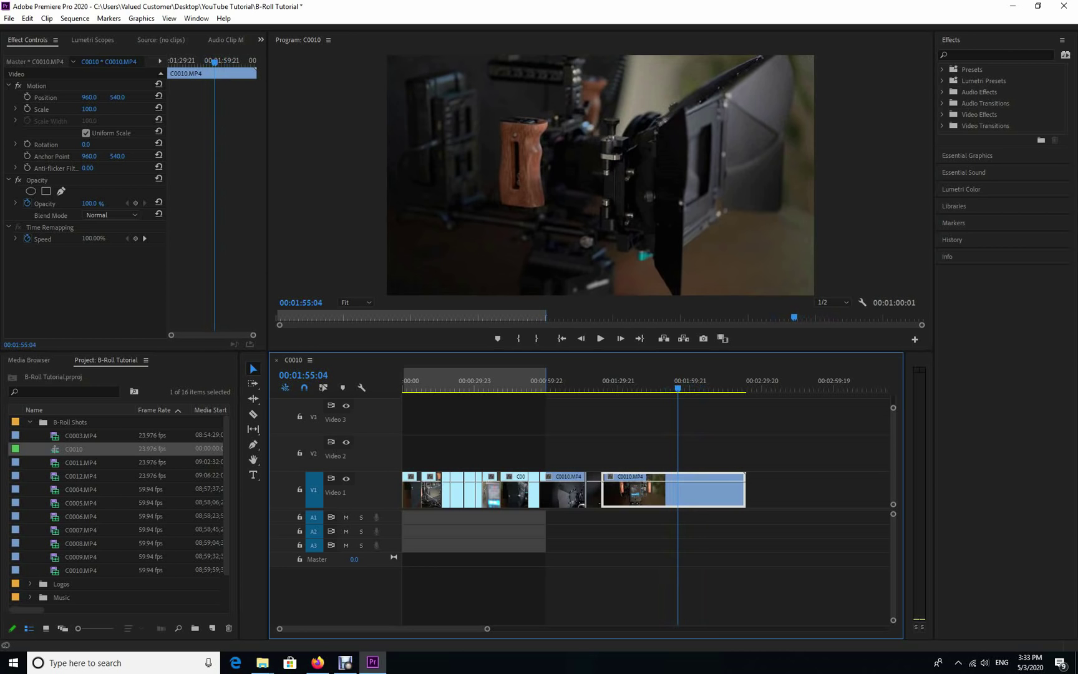
pyautogui.hotkey('ctrl', 'k')
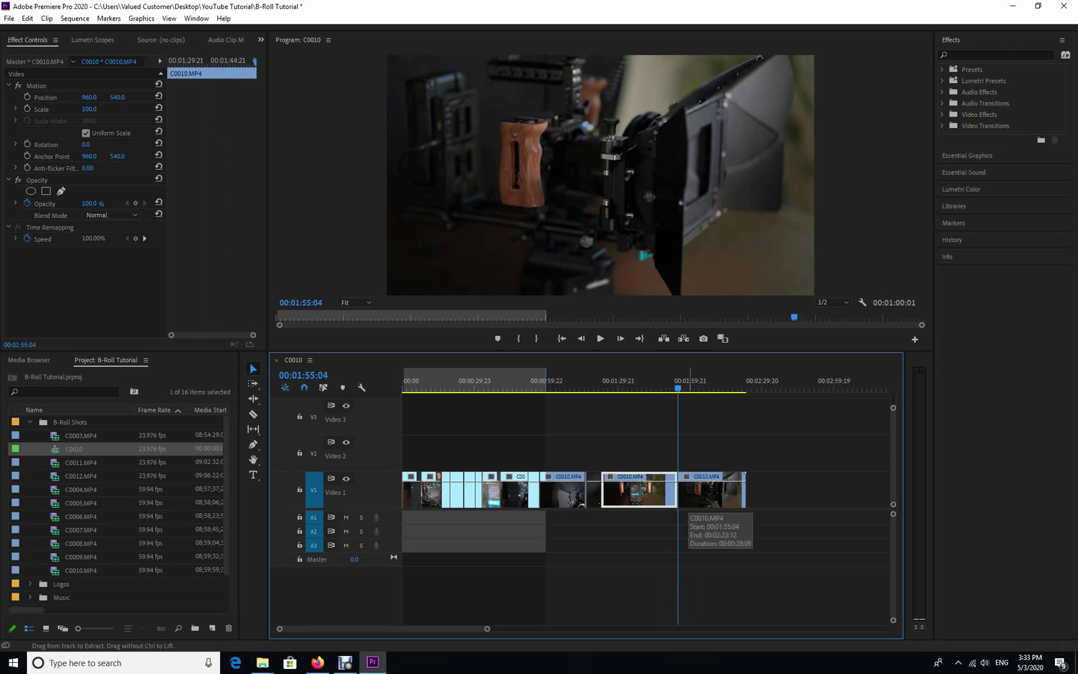
# Speed up the C0010.MP4 piece after the 00:01:23:08 cut to the same 10000% and close the gap behind it.
pyautogui.rightClick(659, 490)
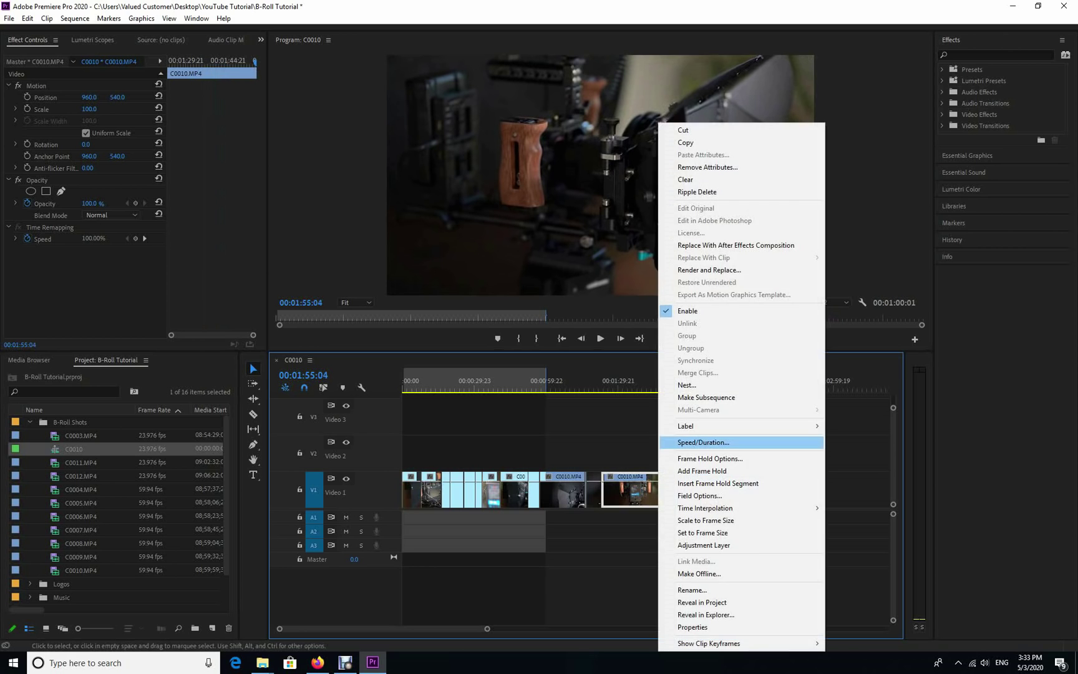
pyautogui.click(703, 442)
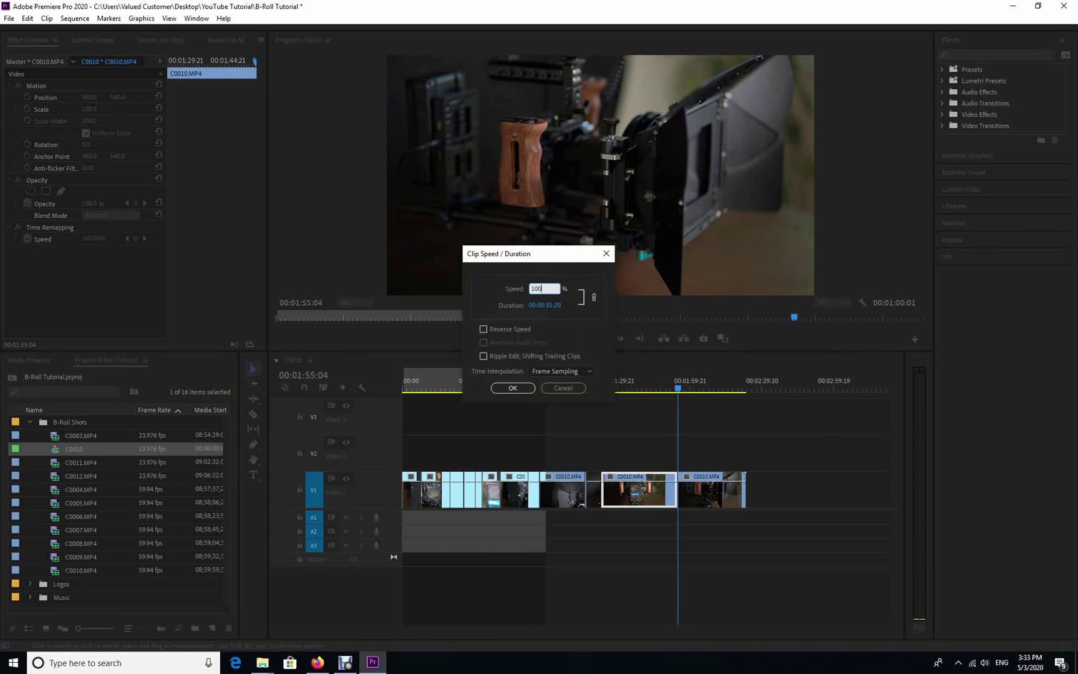
pyautogui.press('Return')
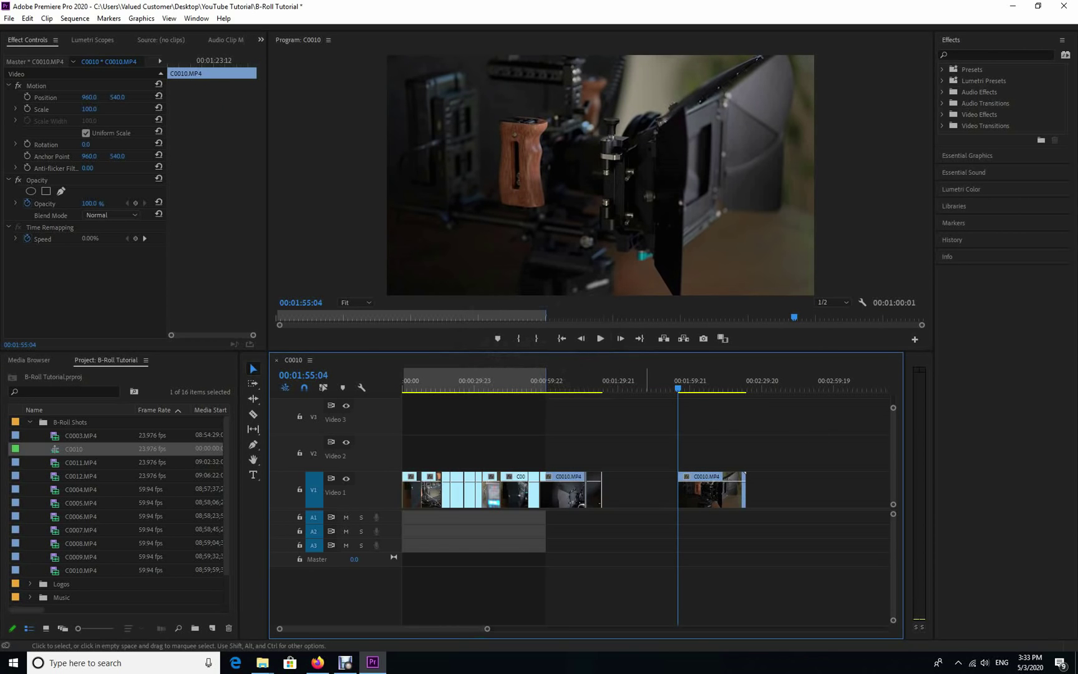
pyautogui.click(640, 490)
pyautogui.press('Delete')
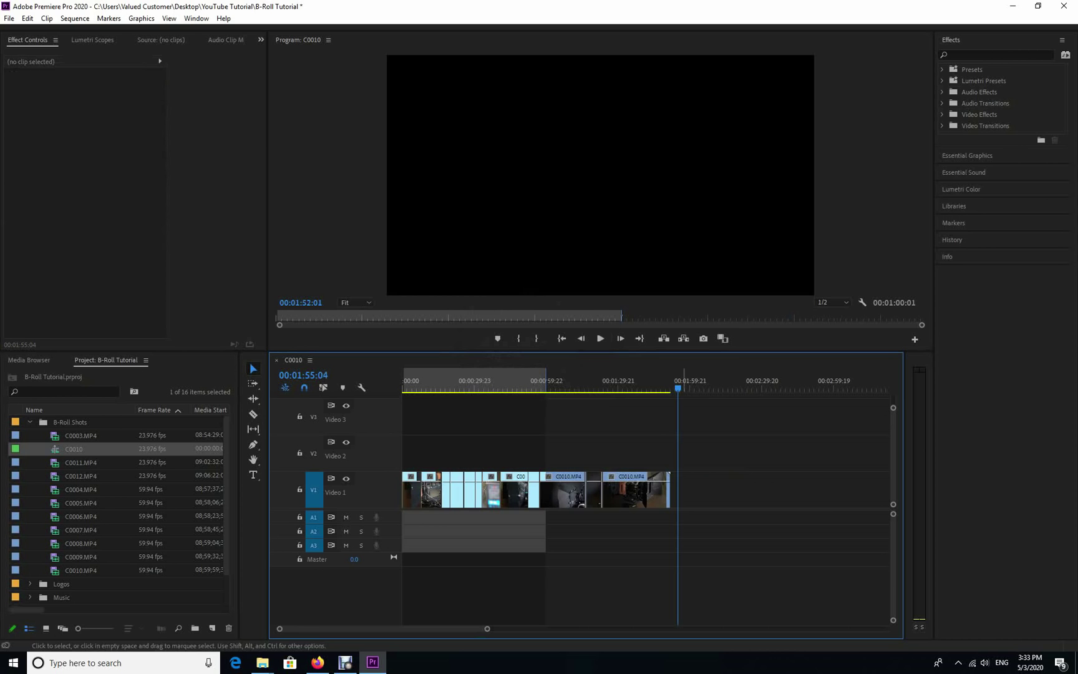
# Examine the second sped-up transition between the C0010.MP4 pieces around 00:01:23:08 in playback.
pyautogui.moveTo(678, 388); pyautogui.dragTo(593, 387)
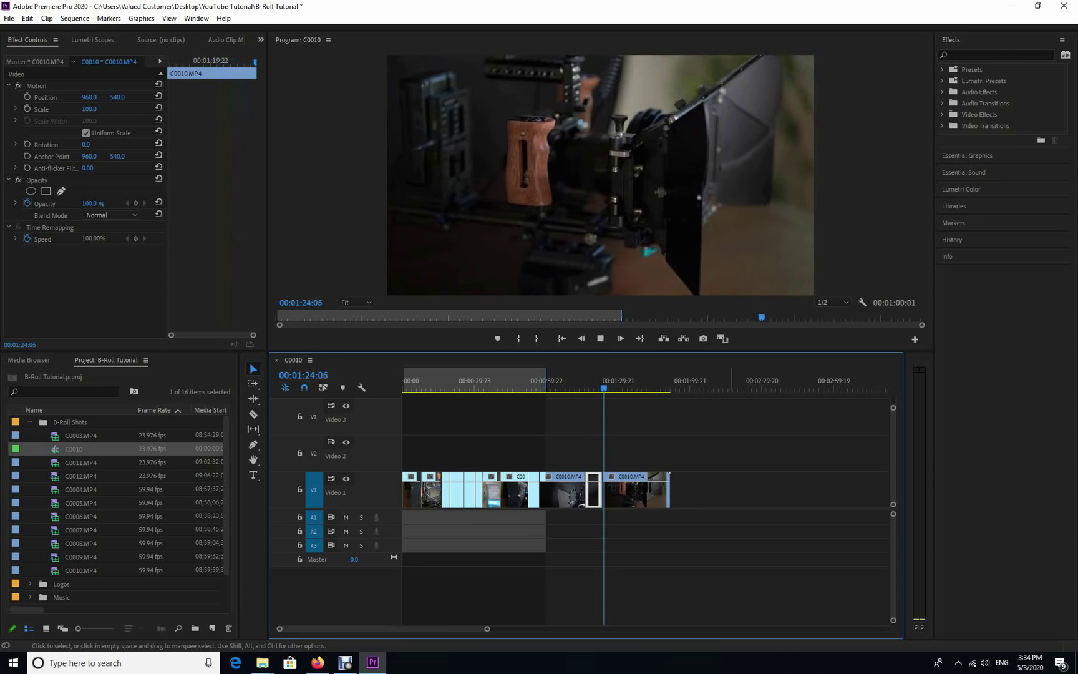
pyautogui.press('=')
pyautogui.press('=')
pyautogui.press('=')
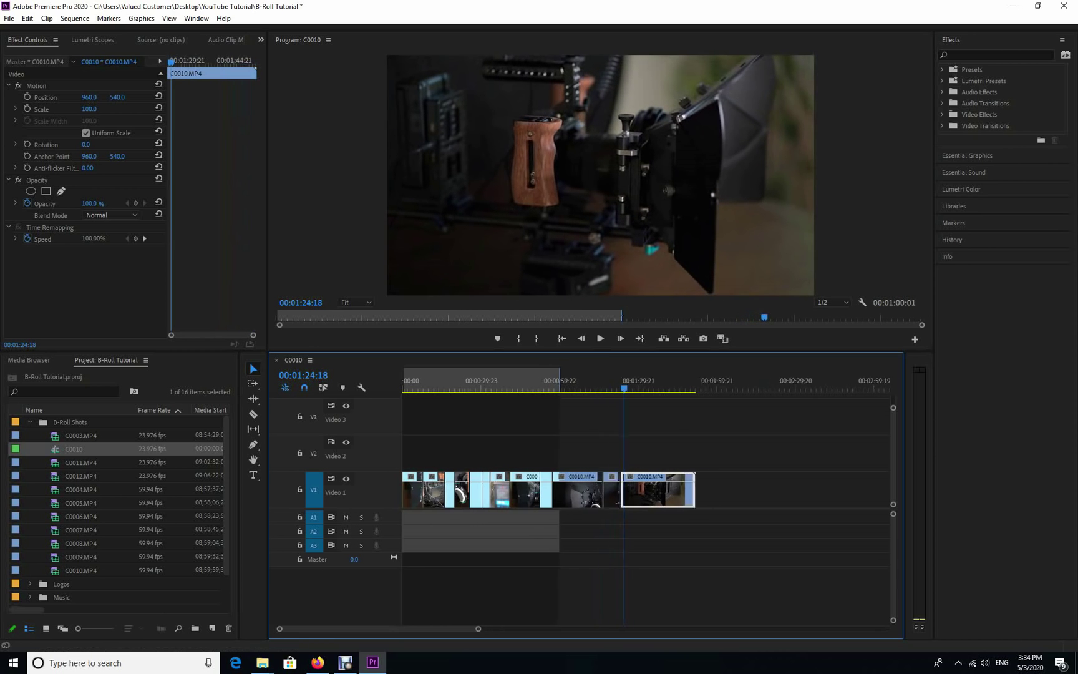
pyautogui.hotkey('shift', 'Left')
pyautogui.hotkey('shift', 'Left')
pyautogui.hotkey('shift', 'Left')
pyautogui.hotkey('shift', 'Left')
pyautogui.hotkey('shift', 'Left')
pyautogui.hotkey('shift', 'Left')
pyautogui.hotkey('shift', 'Left')
pyautogui.hotkey('shift', 'Left')
pyautogui.hotkey('shift', 'Left')
pyautogui.hotkey('shift', 'Left')
pyautogui.hotkey('shift', 'Left')
pyautogui.hotkey('shift', 'Left')
pyautogui.hotkey('shift', 'Left')
pyautogui.hotkey('shift', 'Left')
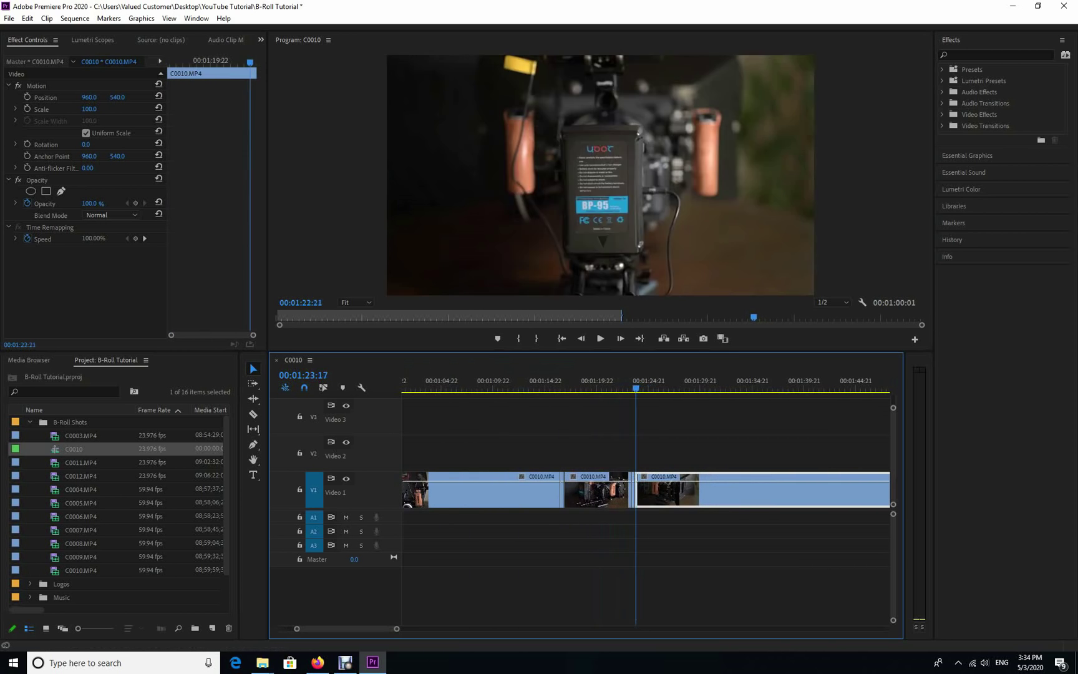
pyautogui.press('space')
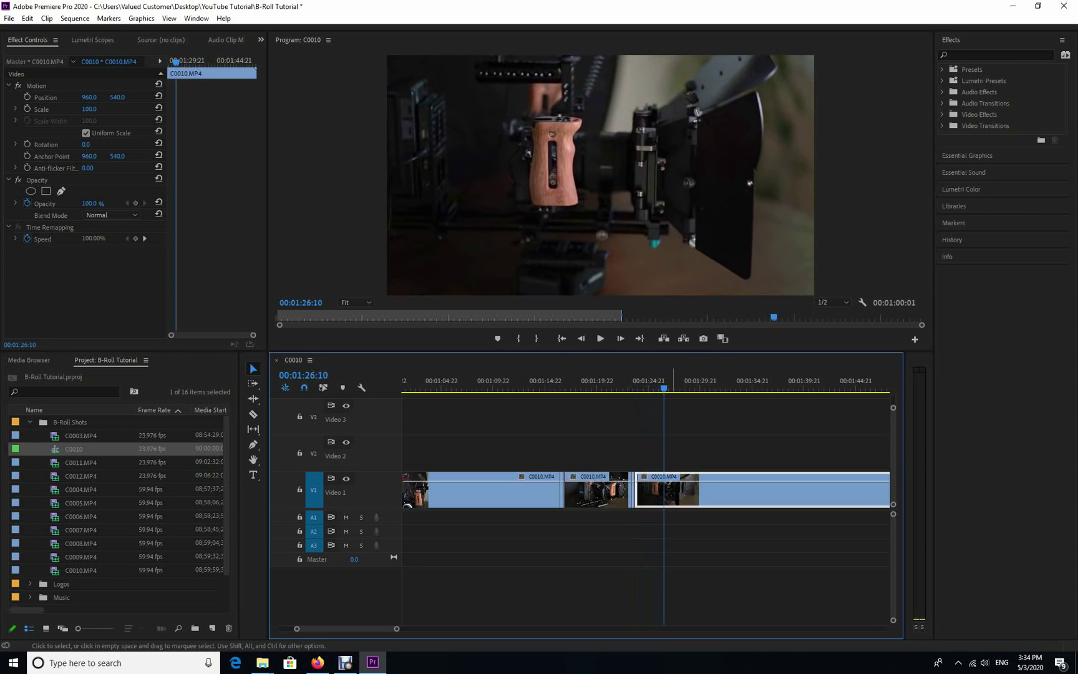
pyautogui.press('Up')
pyautogui.press('space')
pyautogui.press('d')
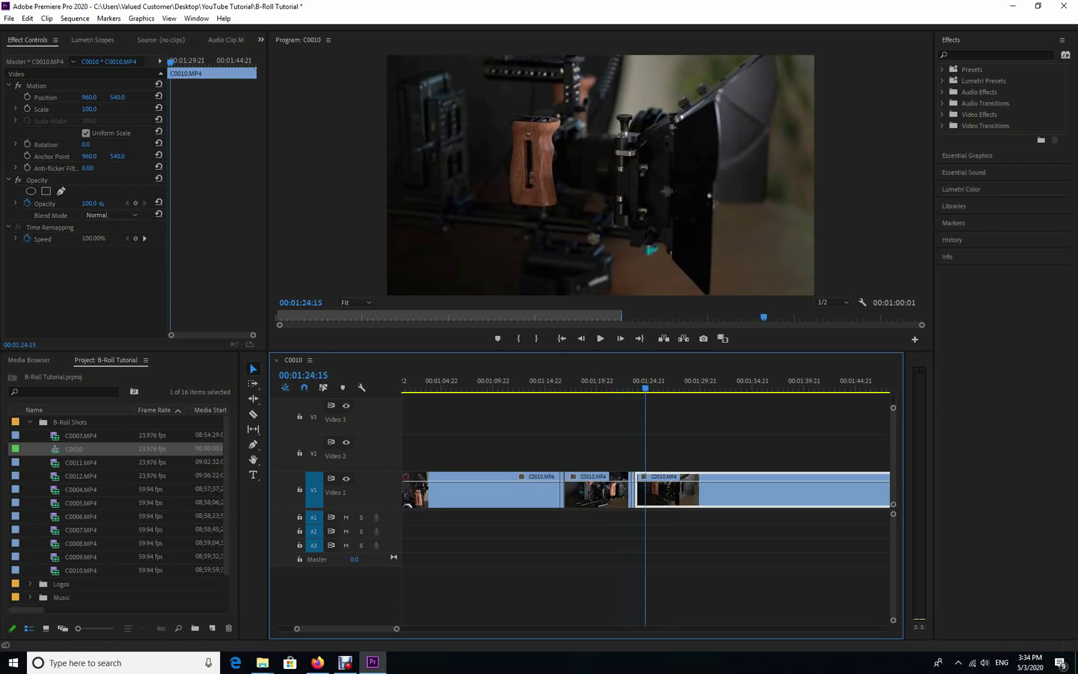
# Trim a few frames off the end of the second sped-up C0010.MP4 piece and close the resulting gap.
pyautogui.press('=')
pyautogui.press('=')
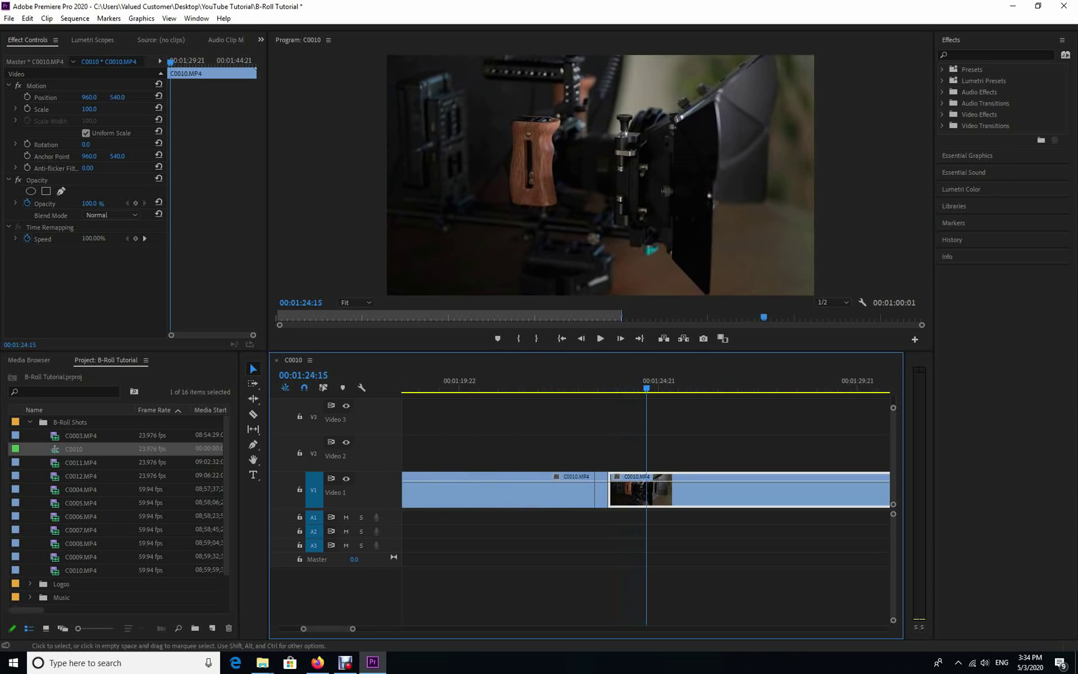
pyautogui.moveTo(606, 493); pyautogui.dragTo(606, 493)
pyautogui.click(607, 493)
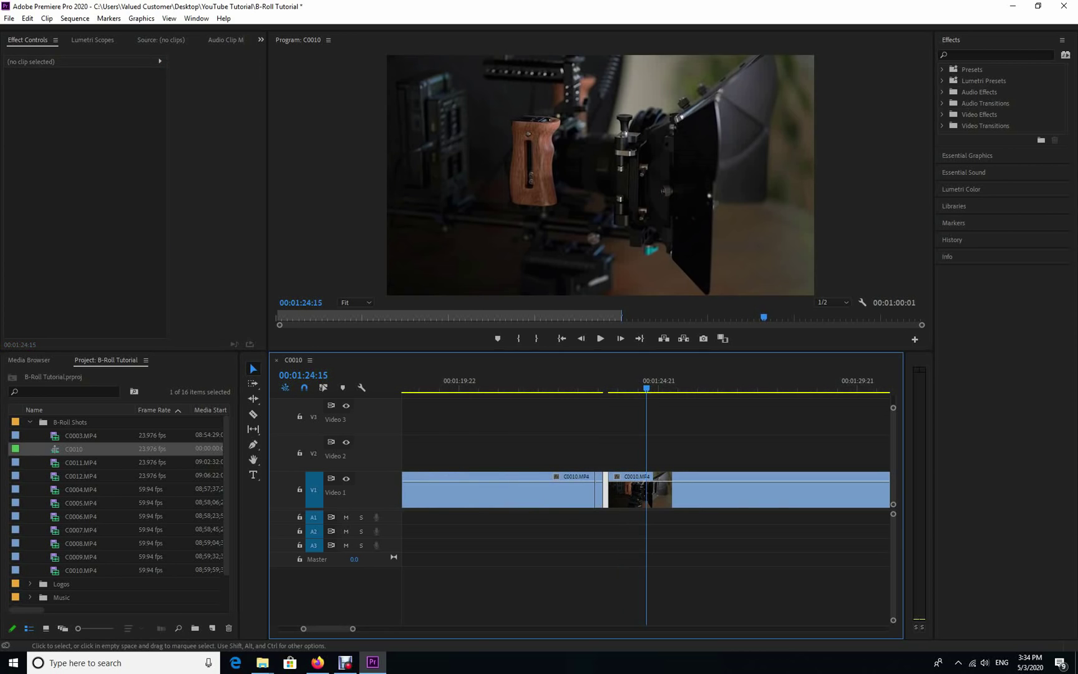
pyautogui.press('Delete')
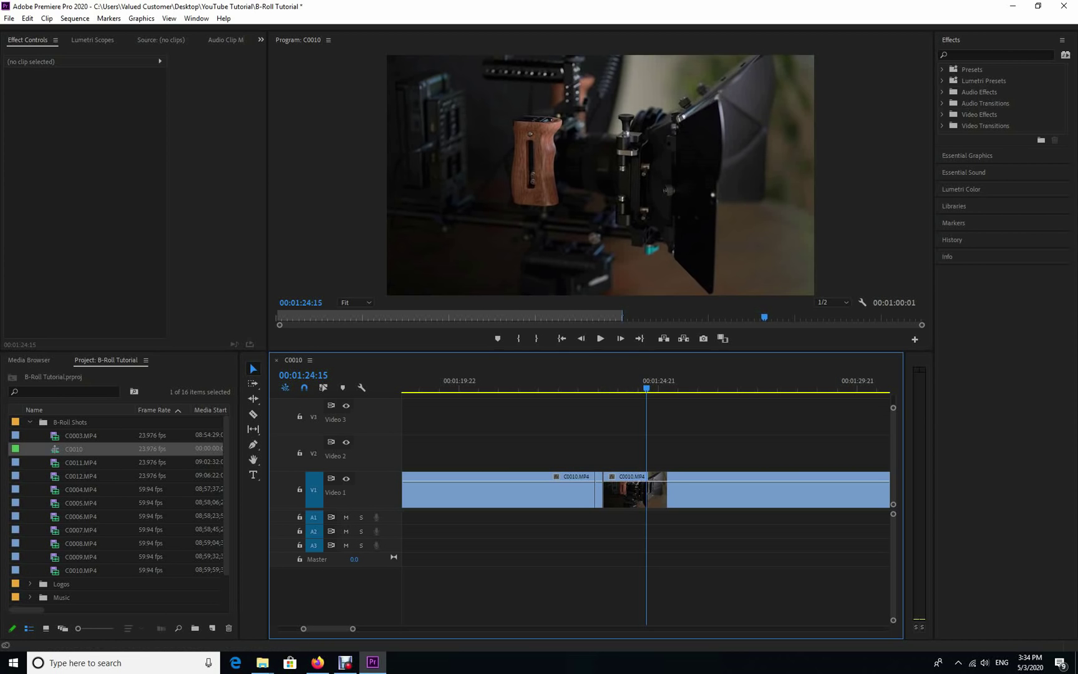
# Play back the trimmed transition and the start of the C0010.MP4 piece that follows it.
pyautogui.moveTo(647, 387); pyautogui.dragTo(553, 388)
pyautogui.press('space')
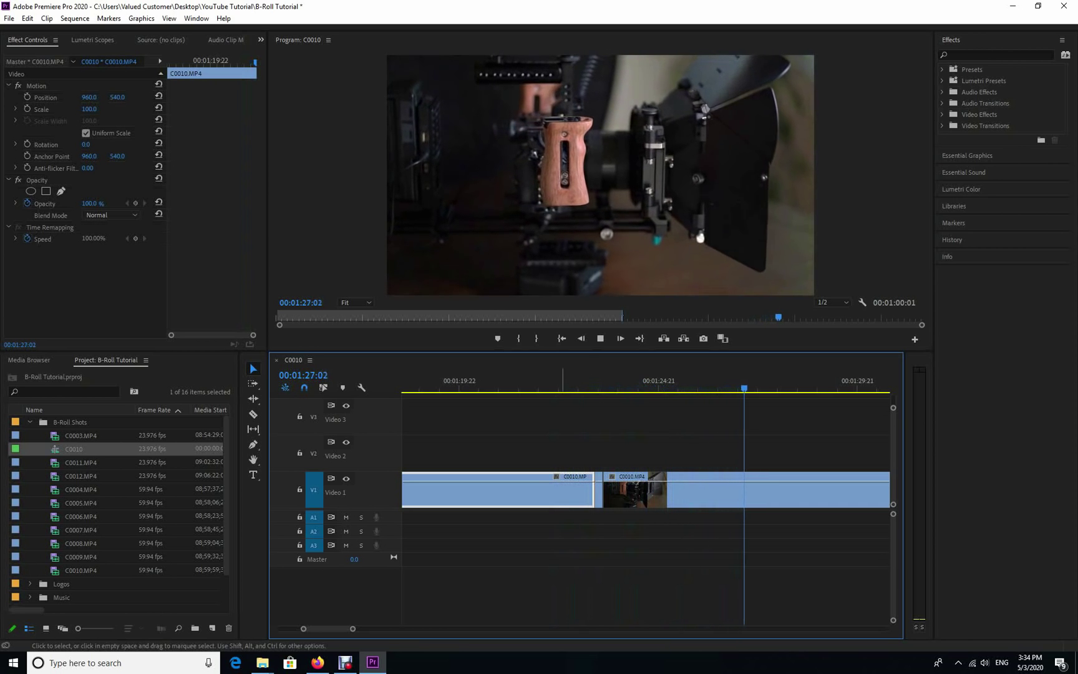
pyautogui.press('space')
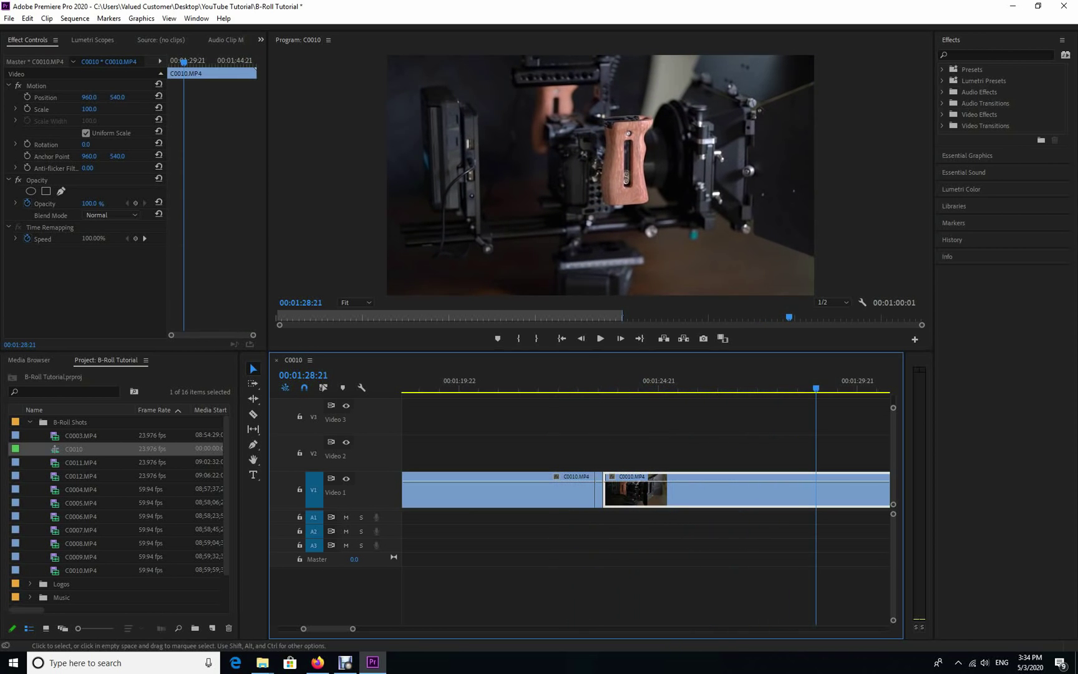
# Cut the last C0010.MP4 clip at 00:01:27:09.
pyautogui.press('Left')
pyautogui.press('Left')
pyautogui.press('Left')
pyautogui.press('Left')
pyautogui.press('Left')
pyautogui.press('Left')
pyautogui.press('Left')
pyautogui.press('Left')
pyautogui.press('Left')
pyautogui.press('Left')
pyautogui.press('Left')
pyautogui.press('Left')
pyautogui.press('Left')
pyautogui.press('Left')
pyautogui.press('Left')
pyautogui.press('Left')
pyautogui.press('Left')
pyautogui.press('Left')
pyautogui.press('Left')
pyautogui.press('Left')
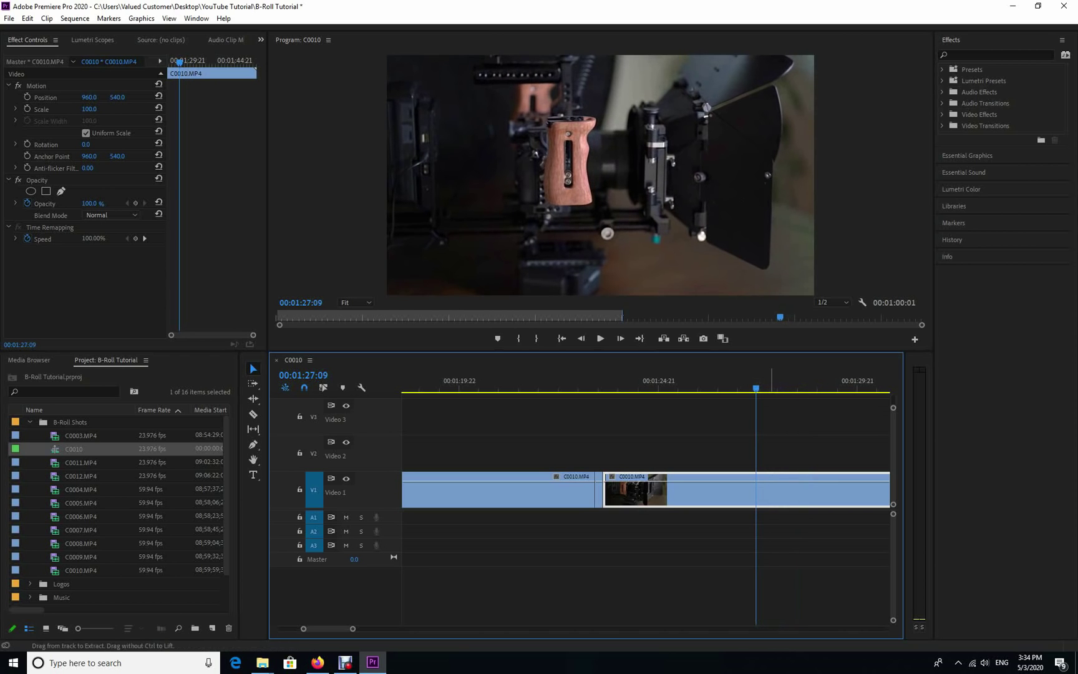
pyautogui.hotkey('ctrl', 'k')
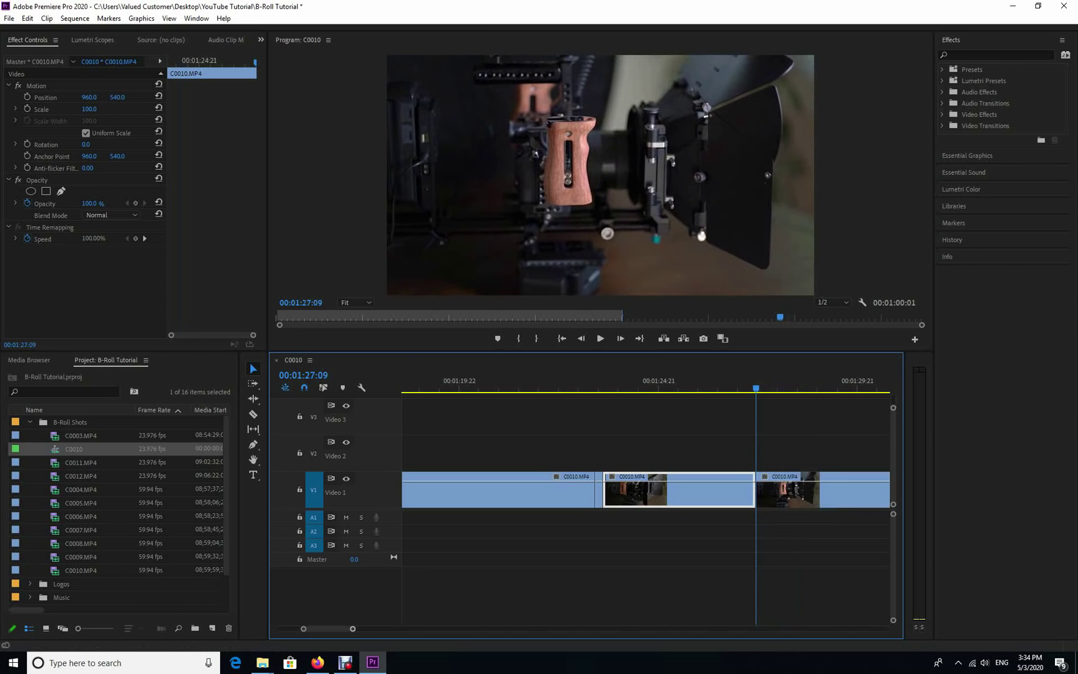
# Delete all of the C0010.MP4 footage after the 00:01:27:09 cut so the sequence ends there.
pyautogui.press('-')
pyautogui.press('-')
pyautogui.press('-')
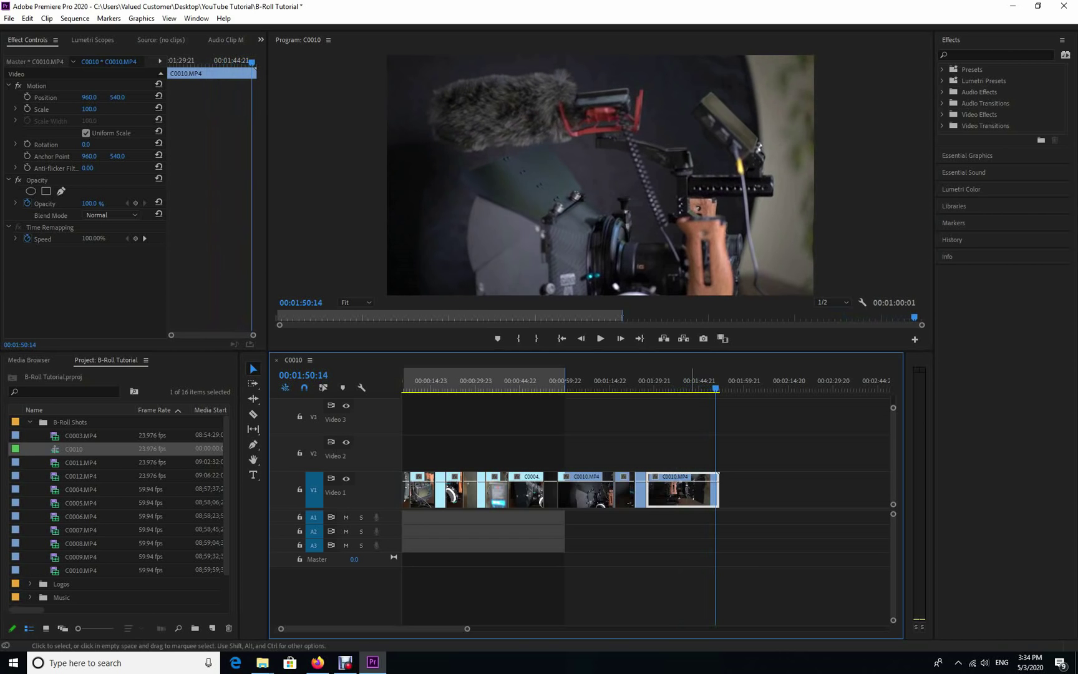
pyautogui.press('Delete')
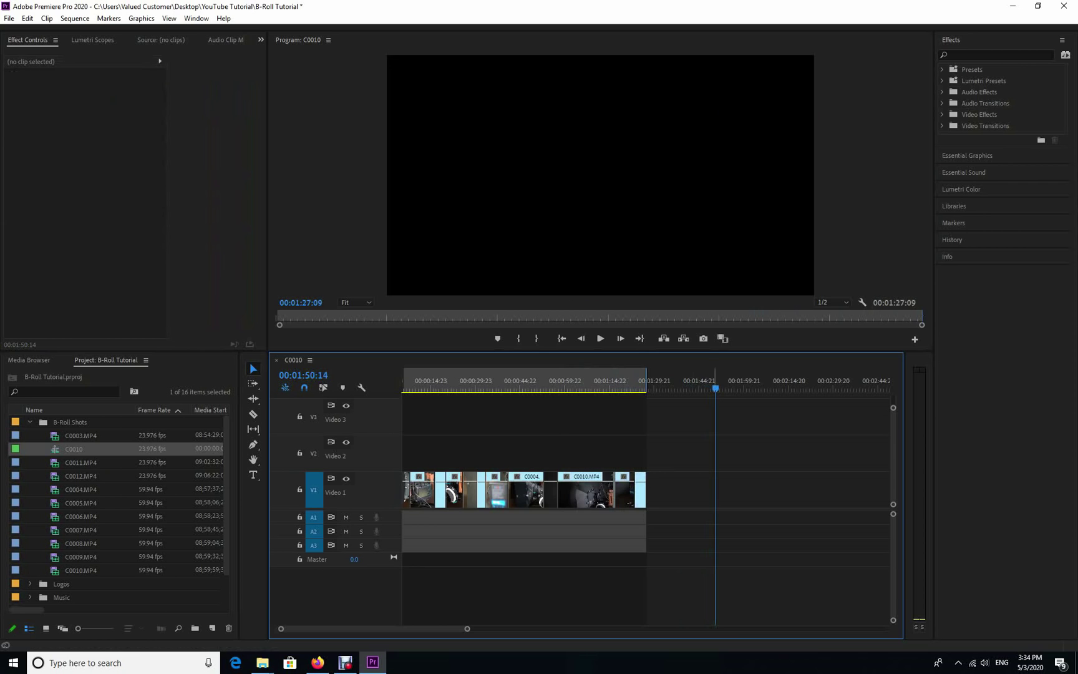
# Review the sequence from its beginning, set the first clip, C0003.MP4, to 150% speed, and close the gap behind it.
pyautogui.moveTo(654, 387)
pyautogui.mouseDown()
pyautogui.moveTo(604, 387)
pyautogui.moveTo(649, 387)
pyautogui.moveTo(613, 387)
pyautogui.moveTo(638, 388)
pyautogui.mouseUp()
pyautogui.click(561, 338)
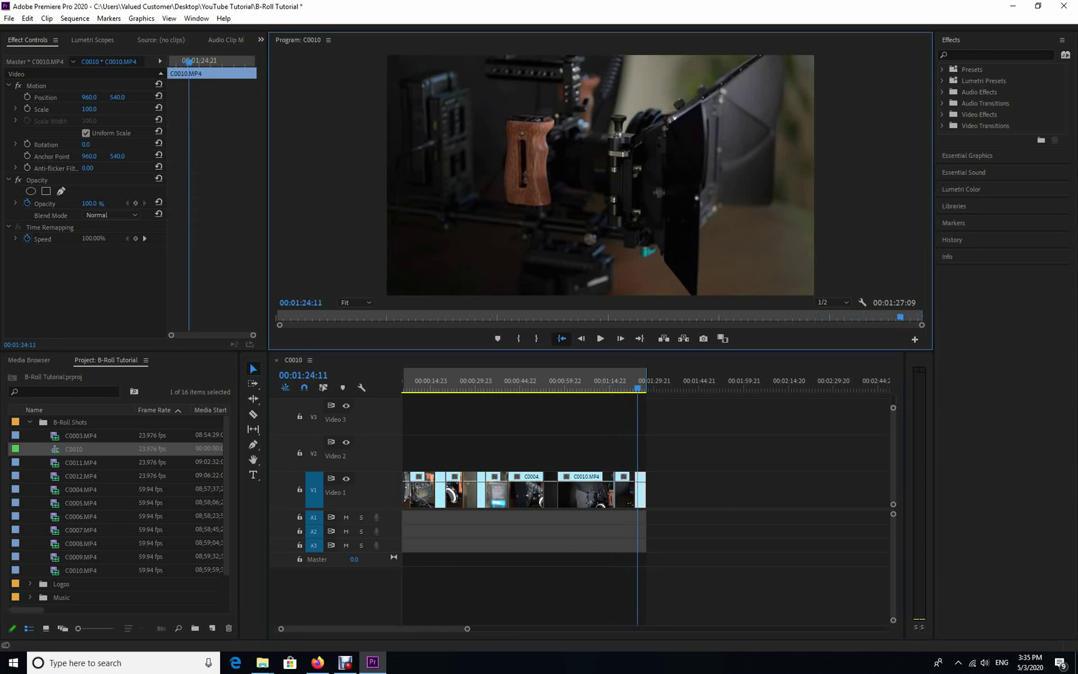
pyautogui.press('Home')
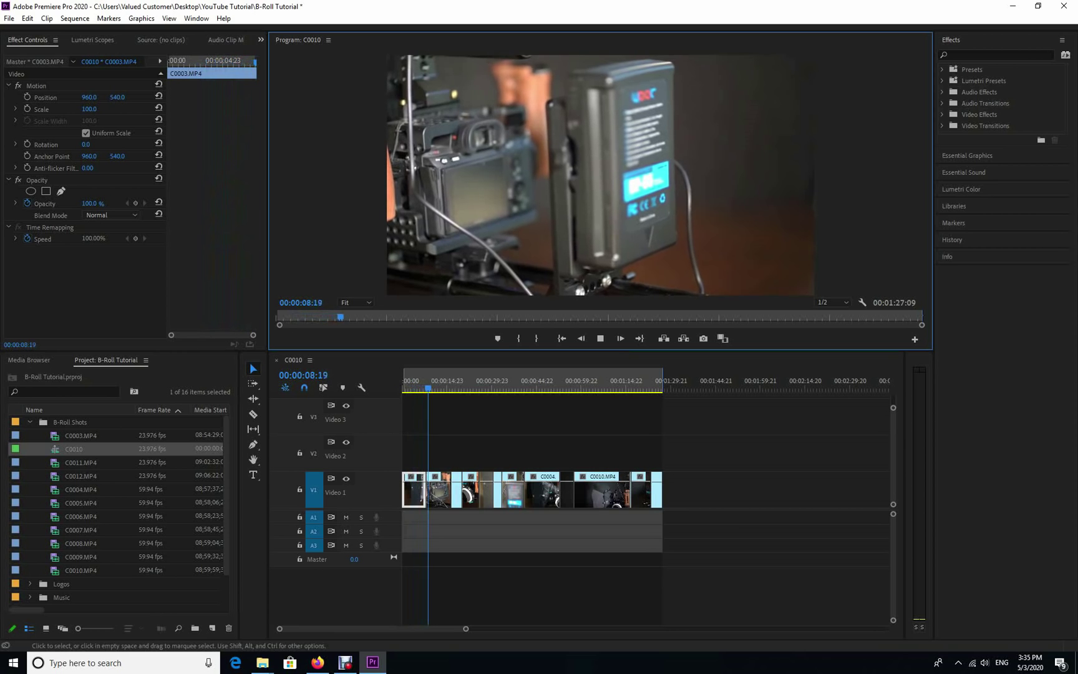
pyautogui.press('space')
pyautogui.moveTo(430, 388); pyautogui.dragTo(402, 388)
pyautogui.rightClick(415, 490)
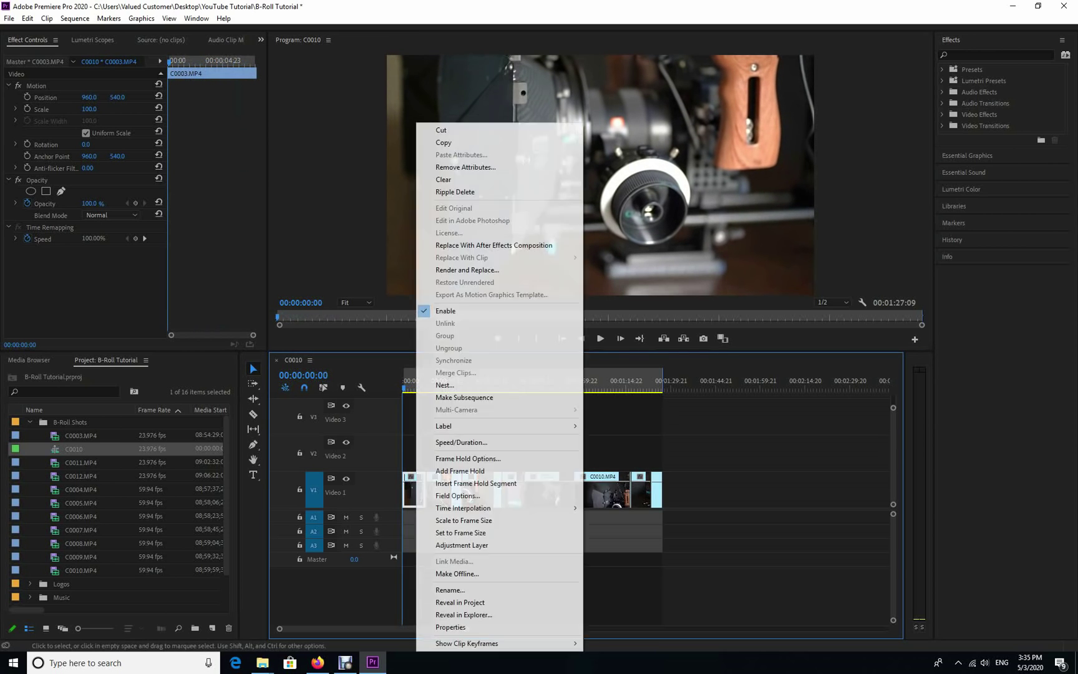
pyautogui.click(436, 443)
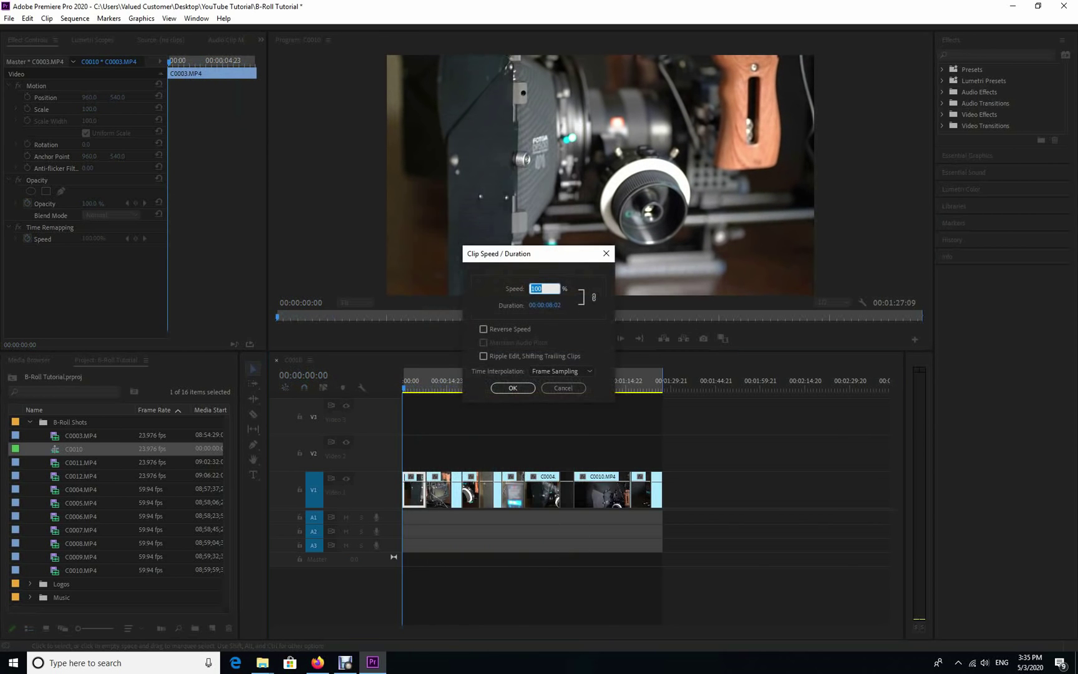
pyautogui.write('150')
pyautogui.press('Return')
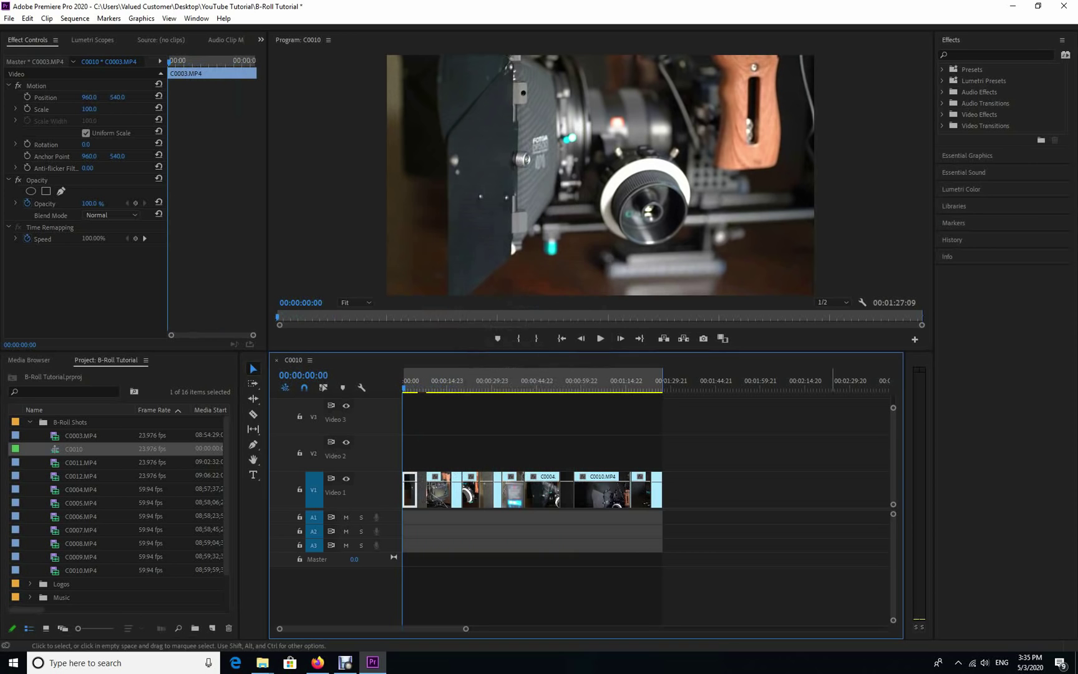
pyautogui.click(423, 490)
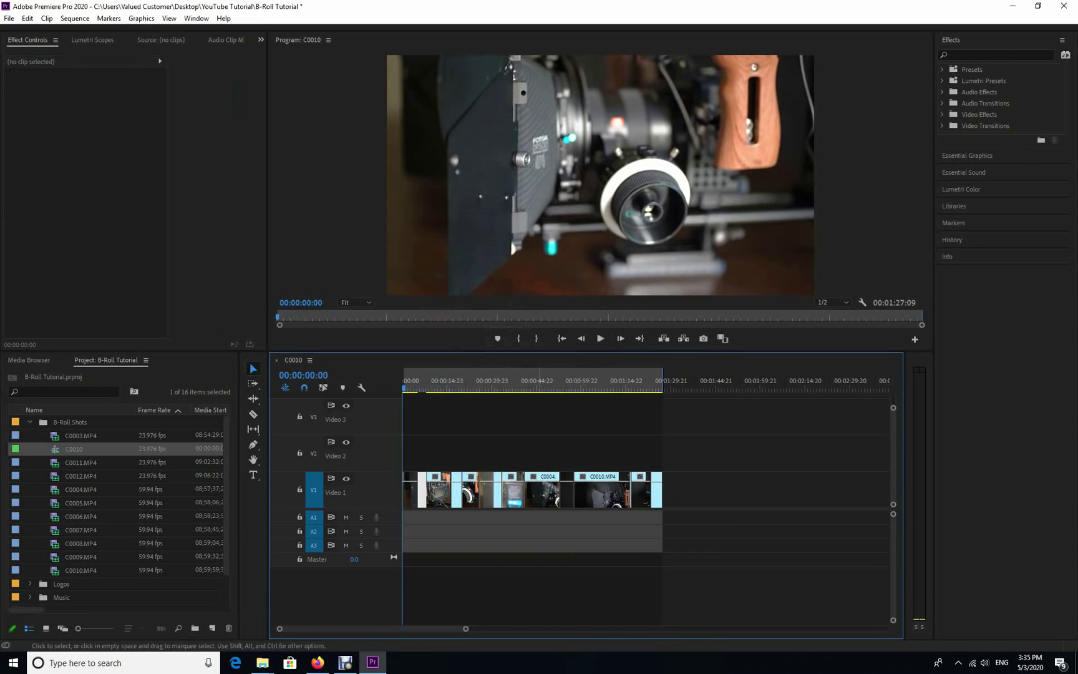
pyautogui.press('Delete')
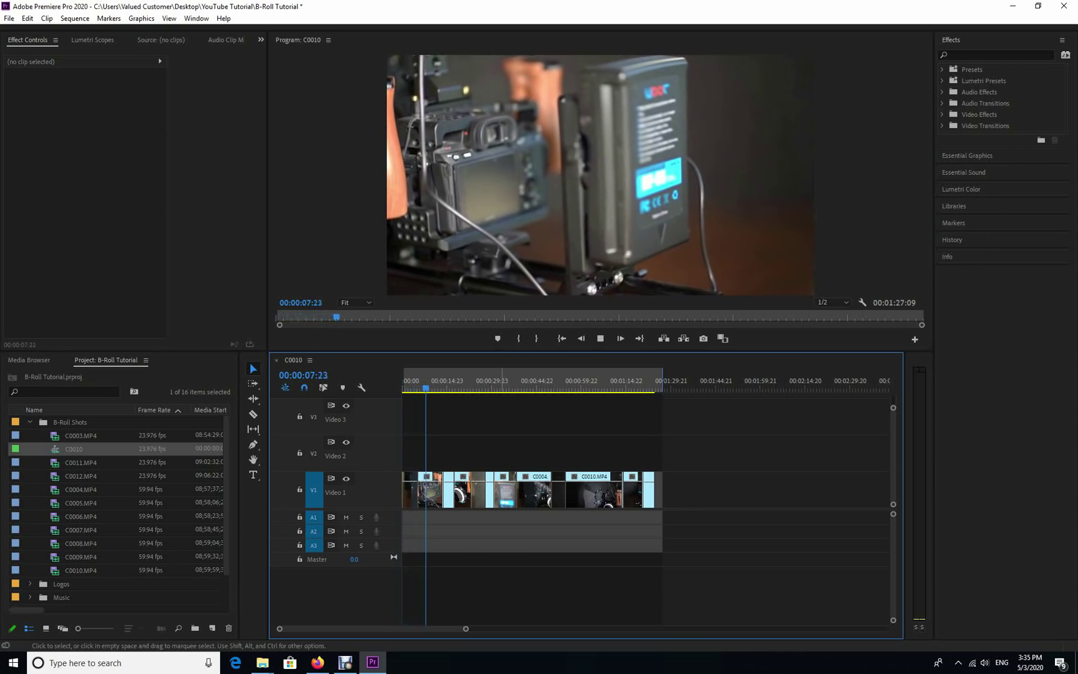
# Set the first C0011.MP4 clip after C0003.MP4 to 150% speed and close the gap behind it.
pyautogui.press('space')
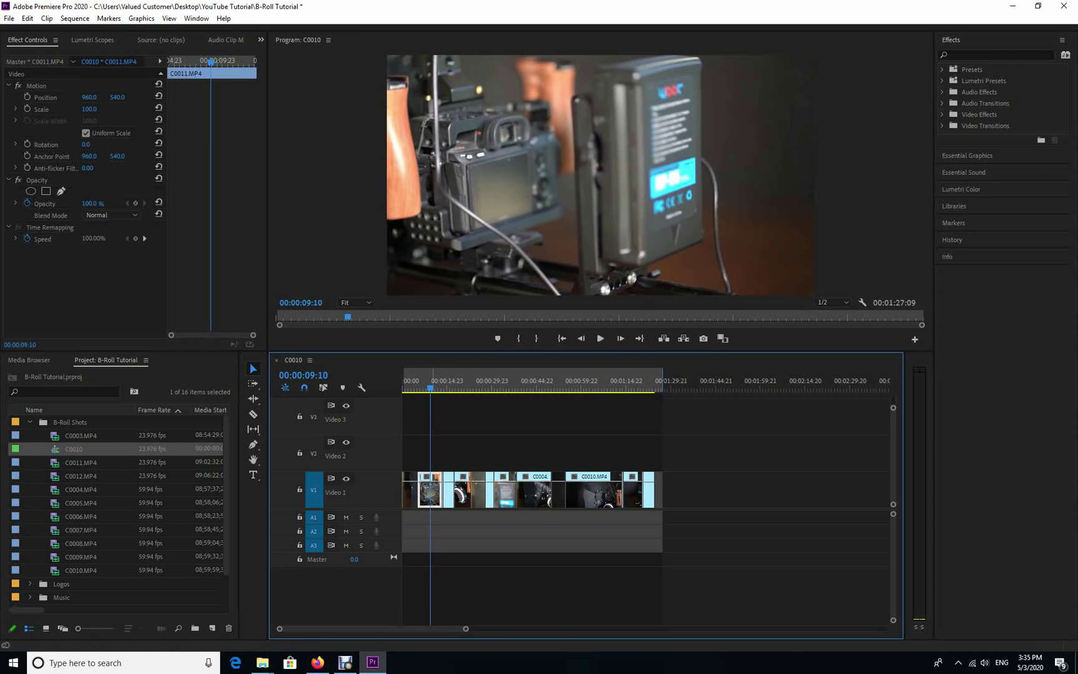
pyautogui.press('space')
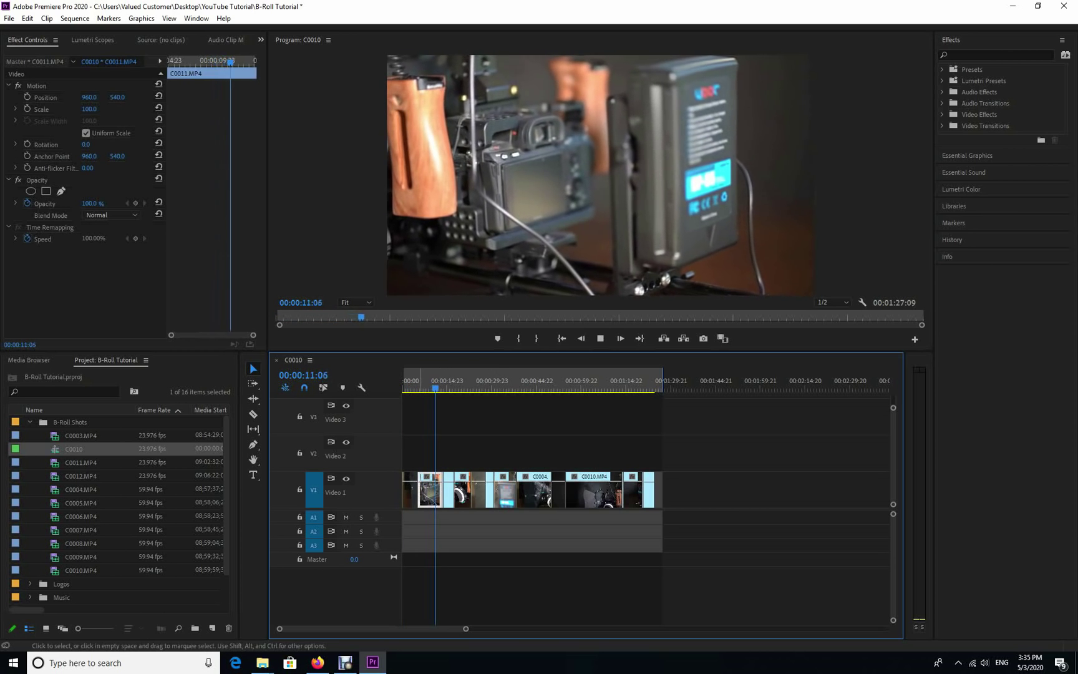
pyautogui.press('space')
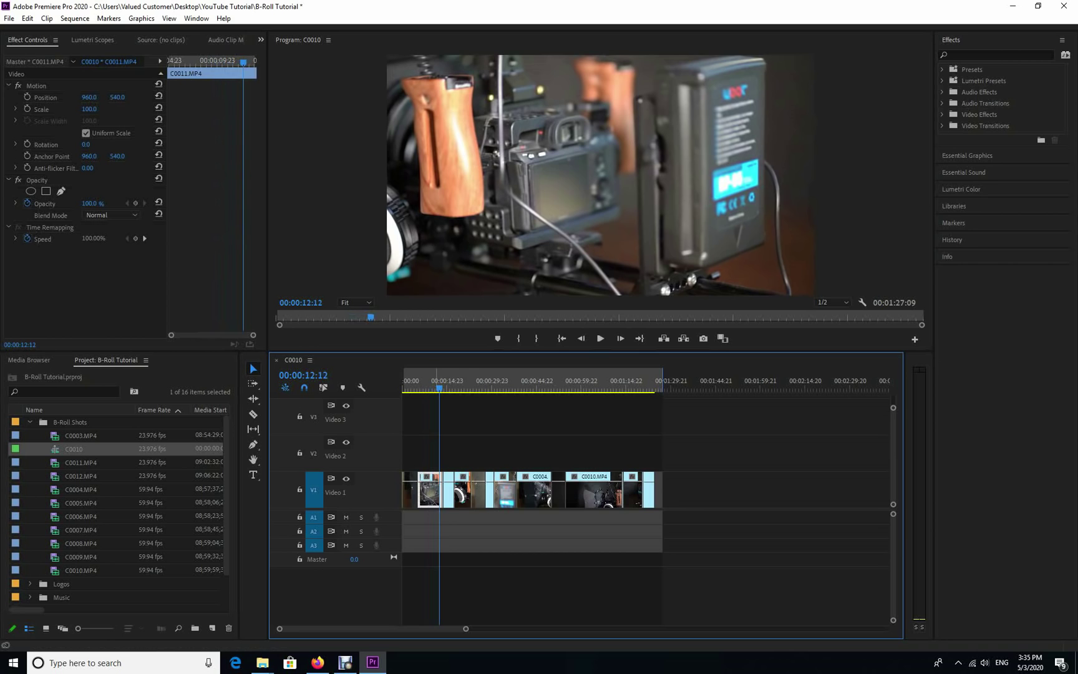
pyautogui.moveTo(439, 388); pyautogui.dragTo(429, 387)
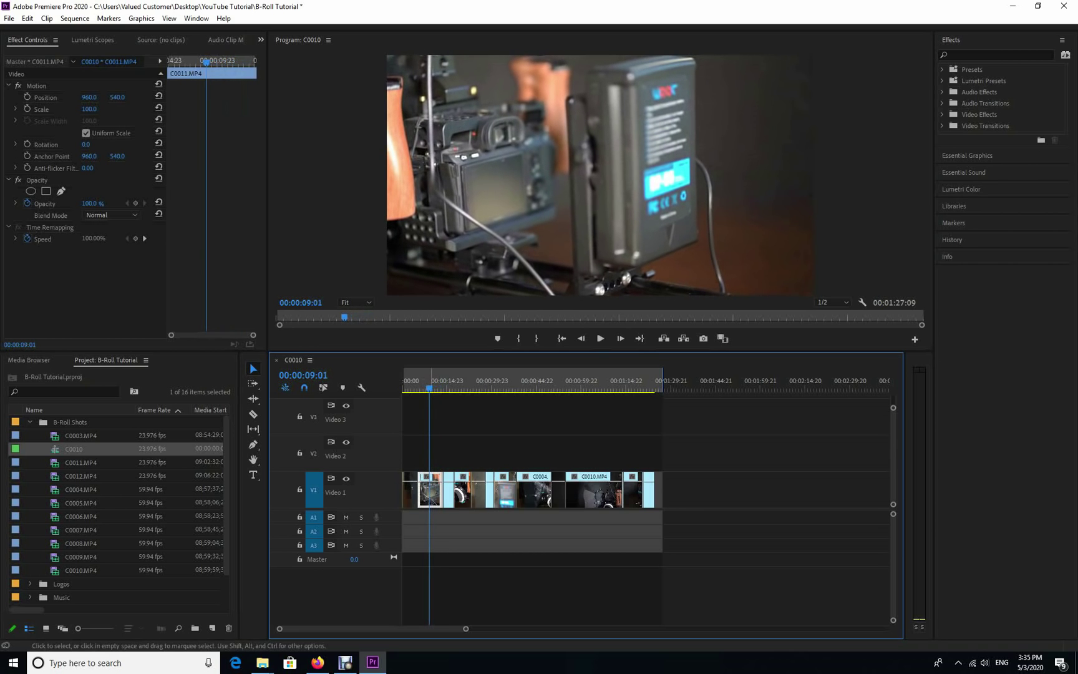
pyautogui.rightClick(429, 497)
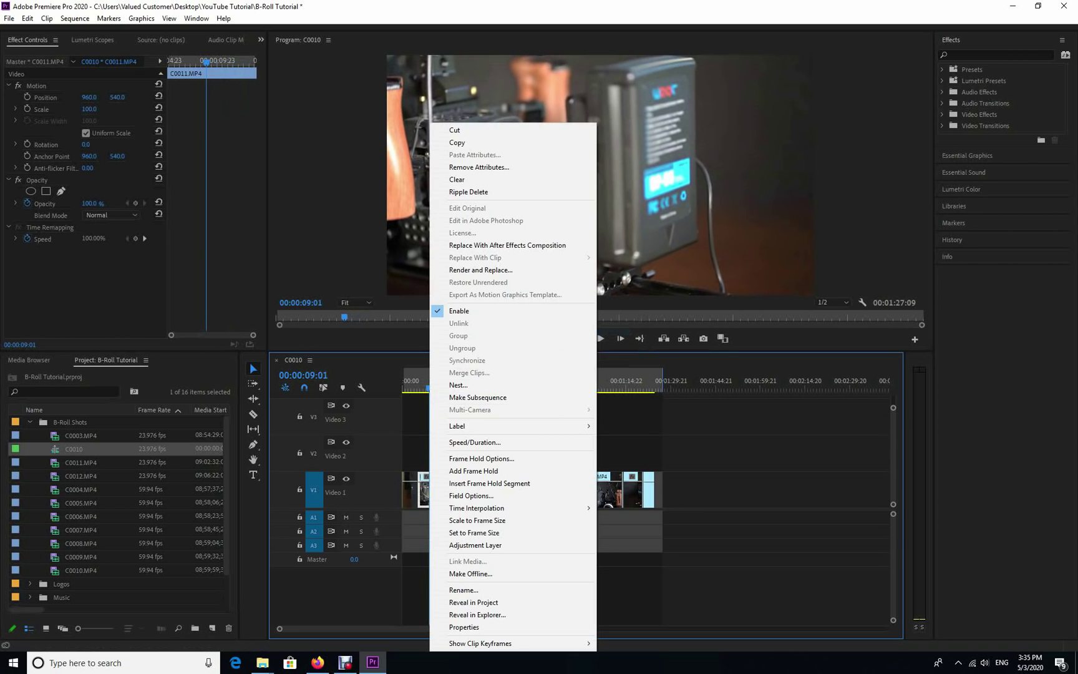
pyautogui.click(440, 443)
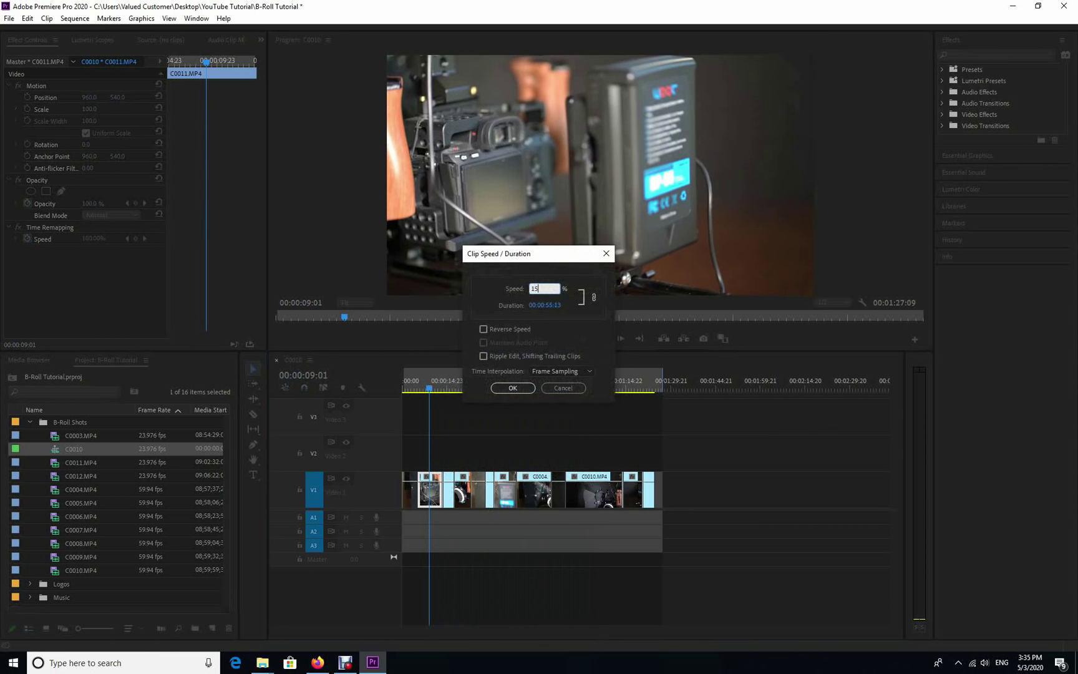
pyautogui.press('Return')
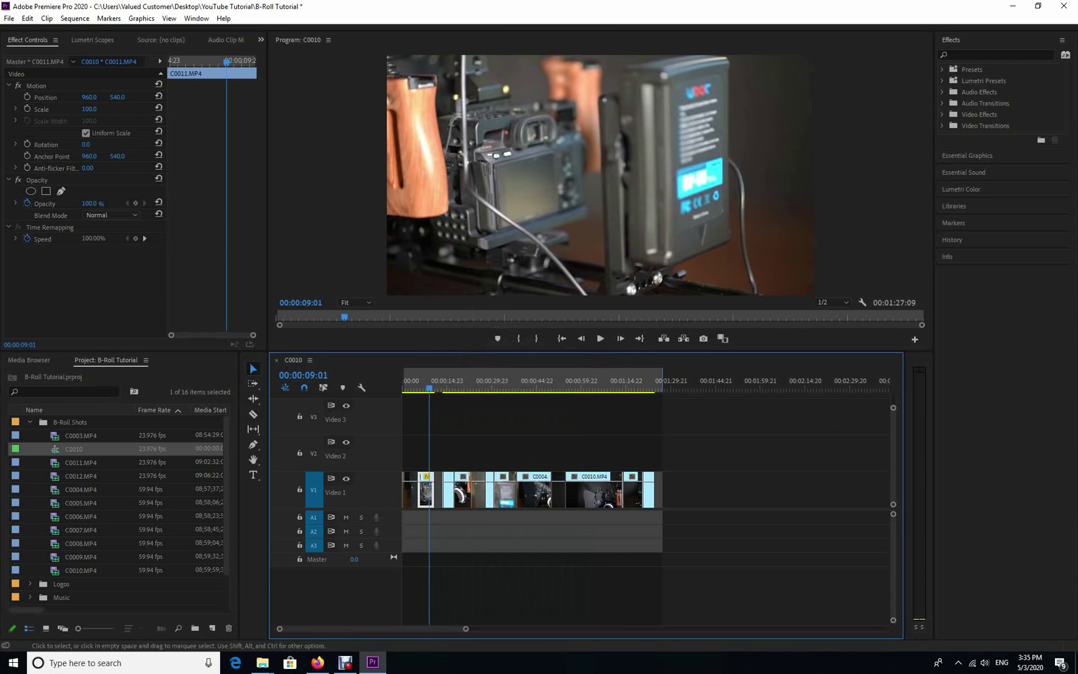
pyautogui.click(439, 490)
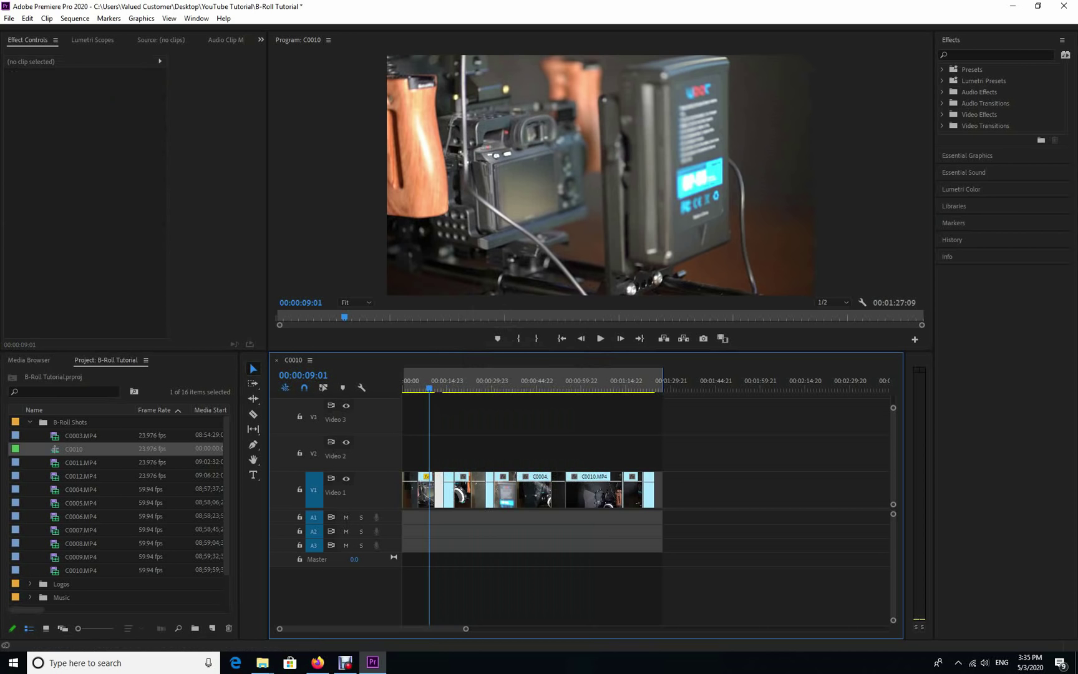
pyautogui.press('Delete')
# Cut the C0011.MP4 clip at 00:00:17:18 and remove the piece after the cut together with its gap.
pyautogui.press('space')
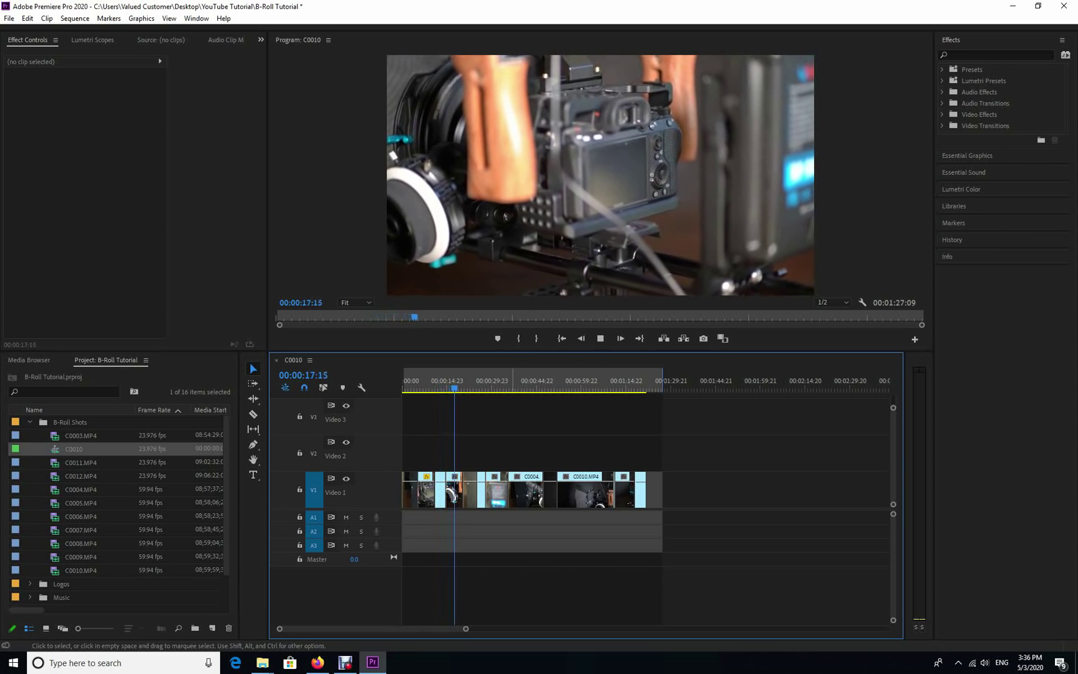
pyautogui.click(462, 493)
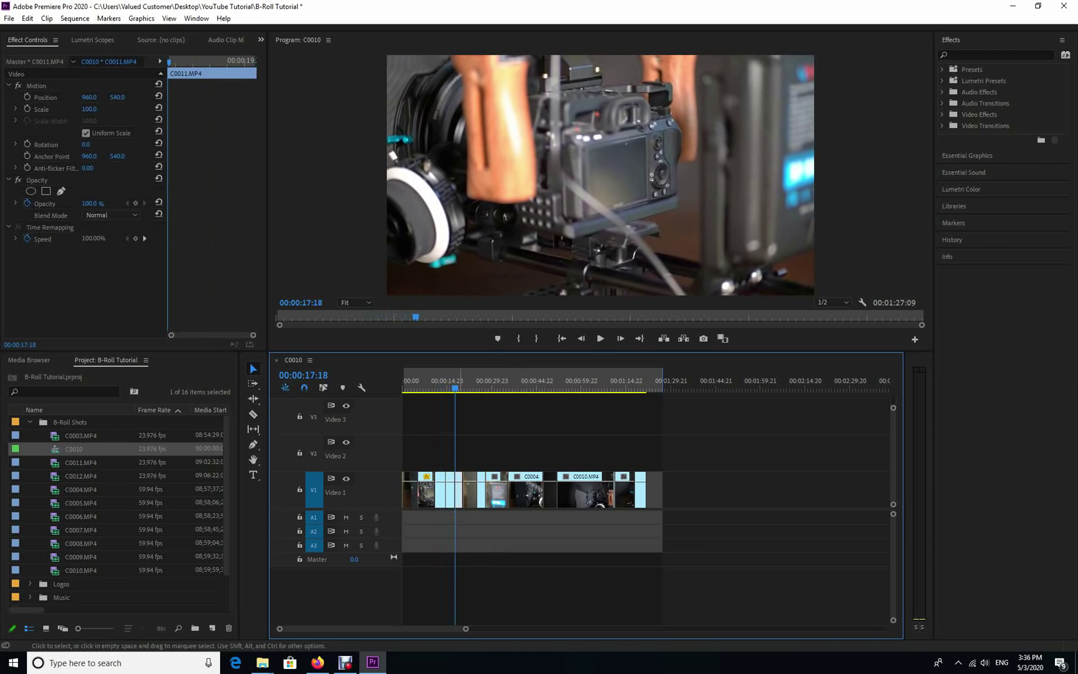
pyautogui.press('Delete')
pyautogui.press('Delete')
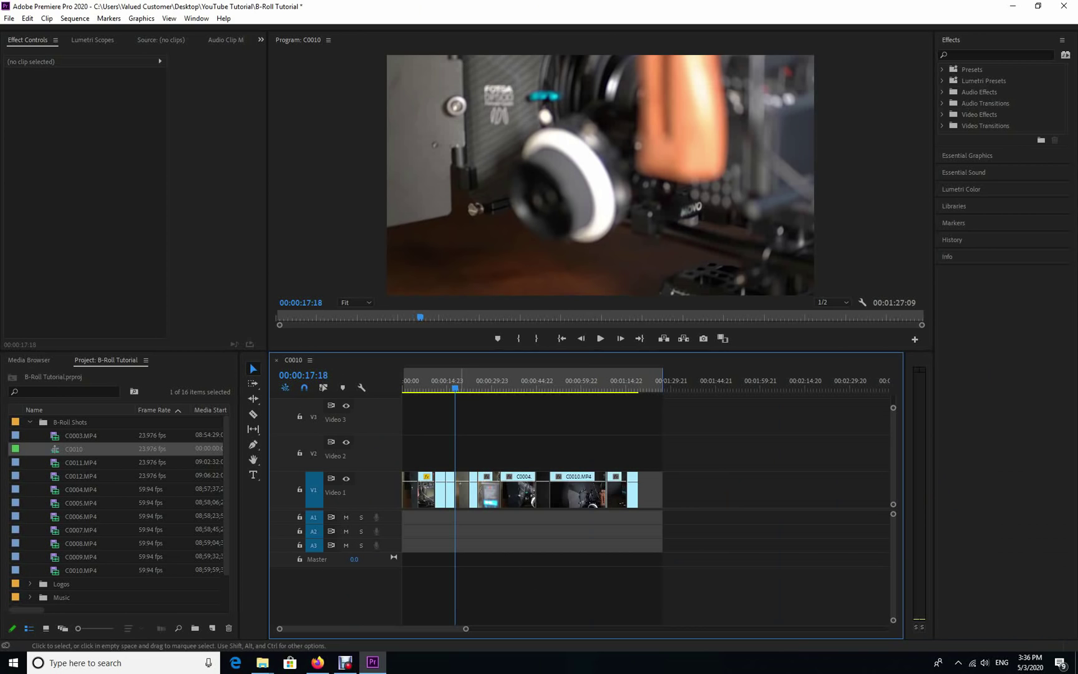
# Examine the join between the C0011.MP4 pieces around 00:00:17:18 in playback.
pyautogui.moveTo(455, 387); pyautogui.dragTo(451, 387)
pyautogui.press('space')
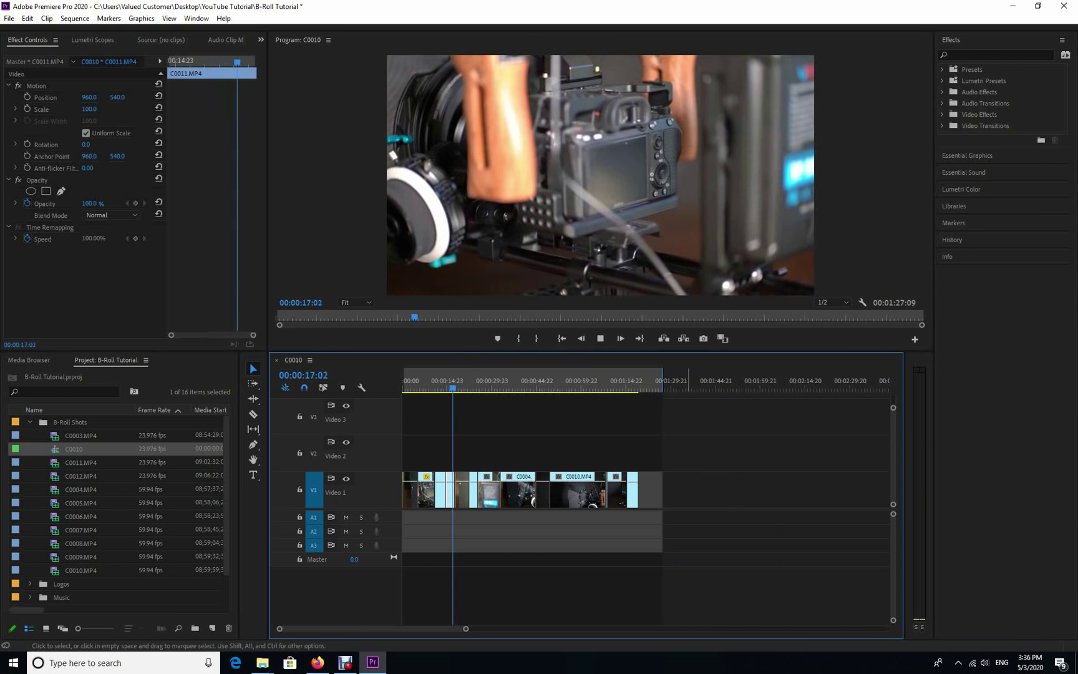
pyautogui.press('space')
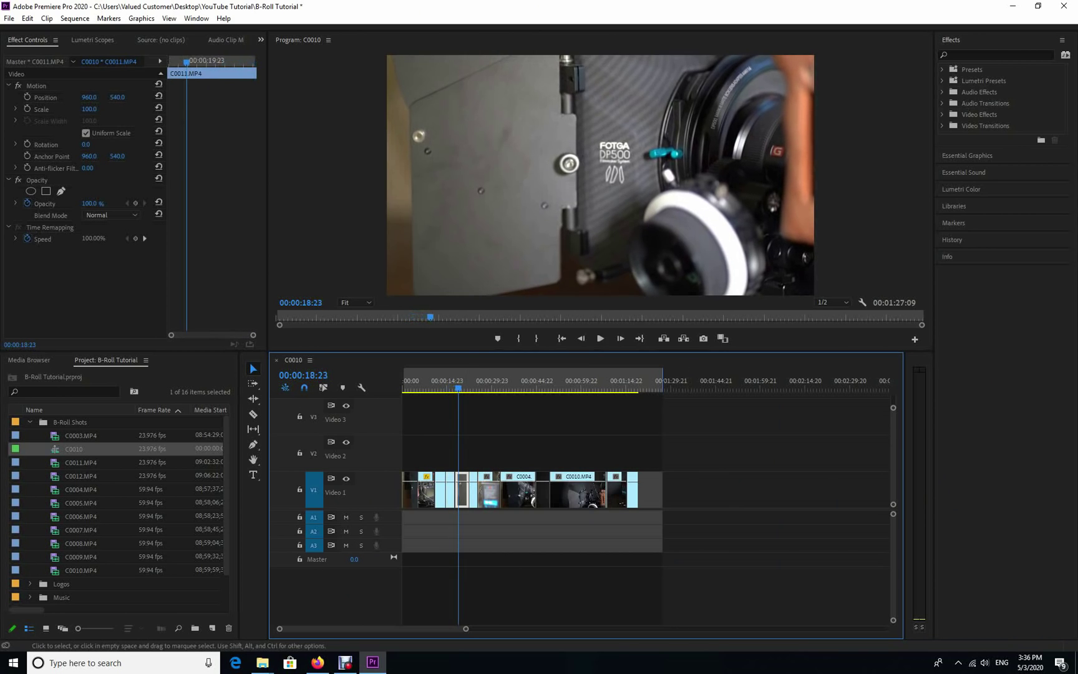
pyautogui.press('=')
pyautogui.press('=')
pyautogui.press('=')
pyautogui.press('=')
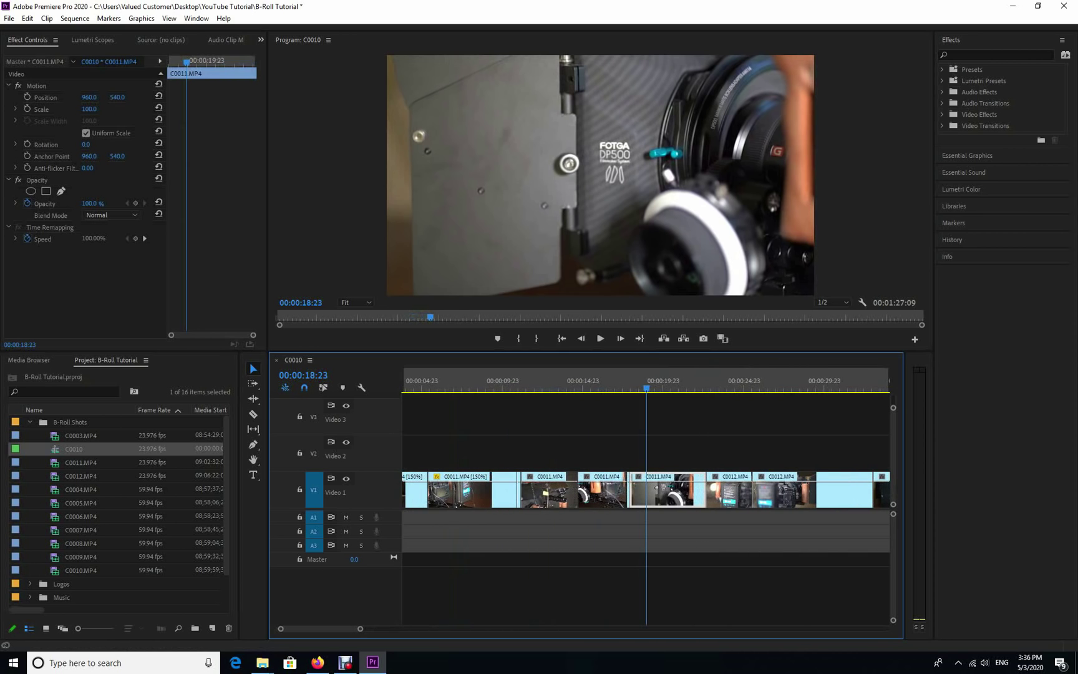
pyautogui.press('-')
pyautogui.moveTo(647, 388); pyautogui.dragTo(620, 388)
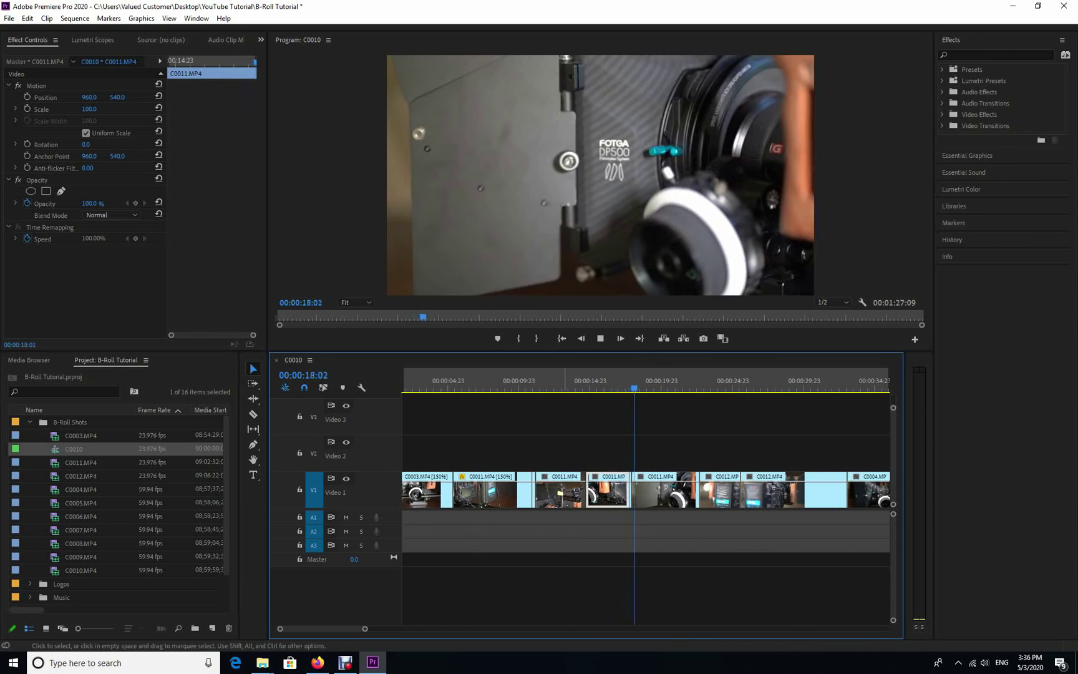
pyautogui.press('space')
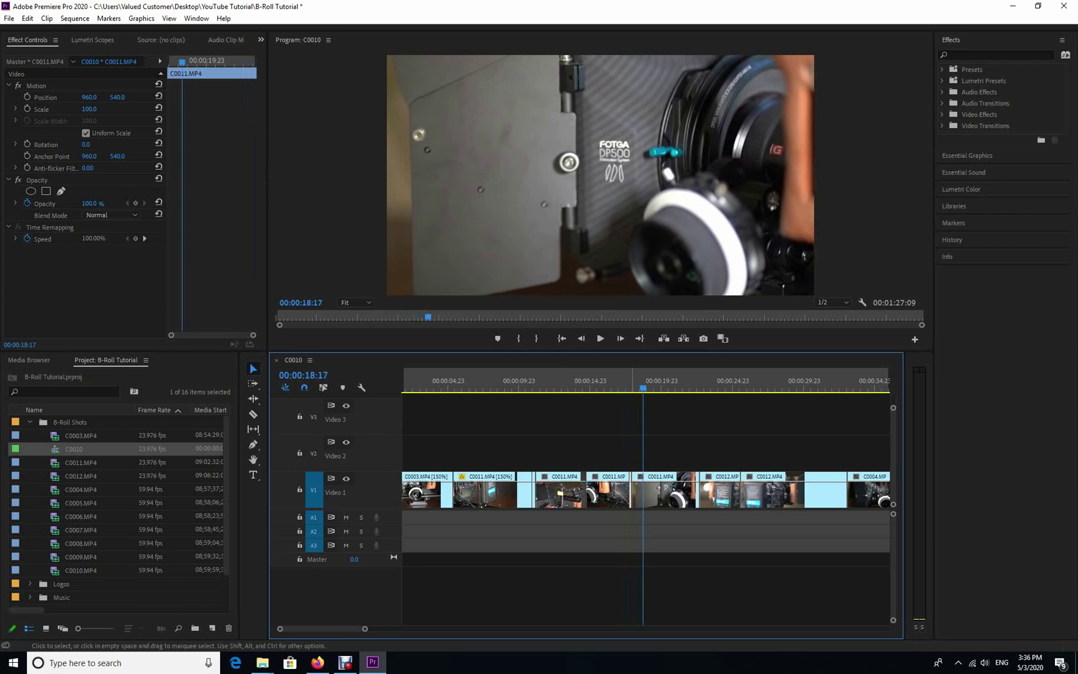
# Delete the leftover sliver of C0011.MP4 at 00:00:17:18 and close the gap it leaves.
pyautogui.press('=')
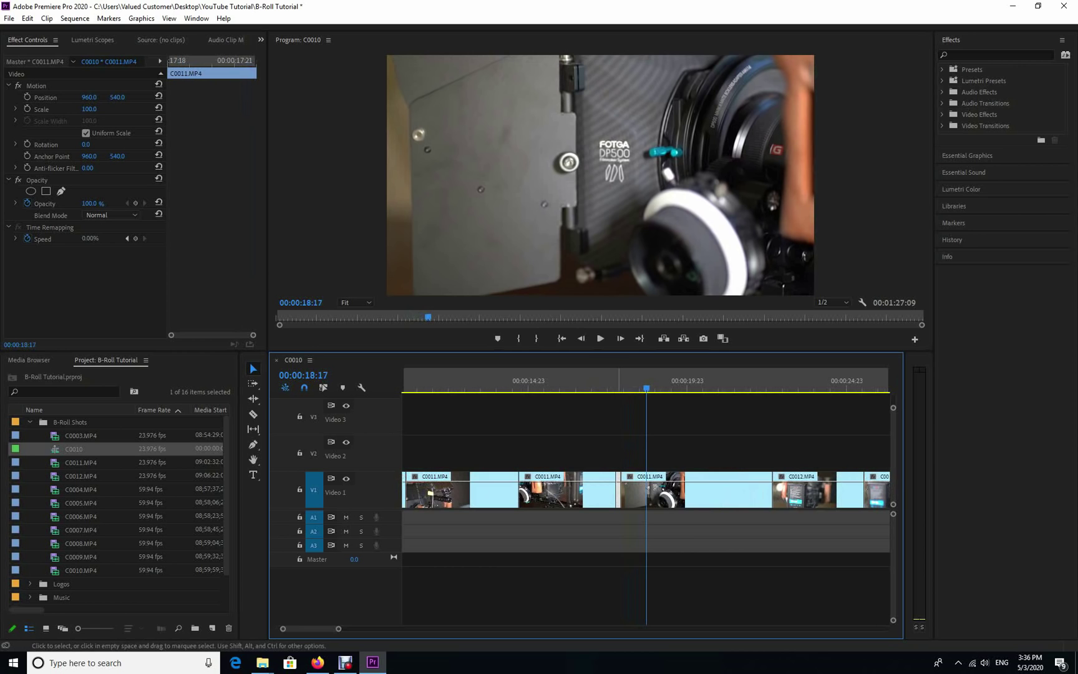
pyautogui.press('Delete')
pyautogui.click(618, 490)
pyautogui.press('Delete')
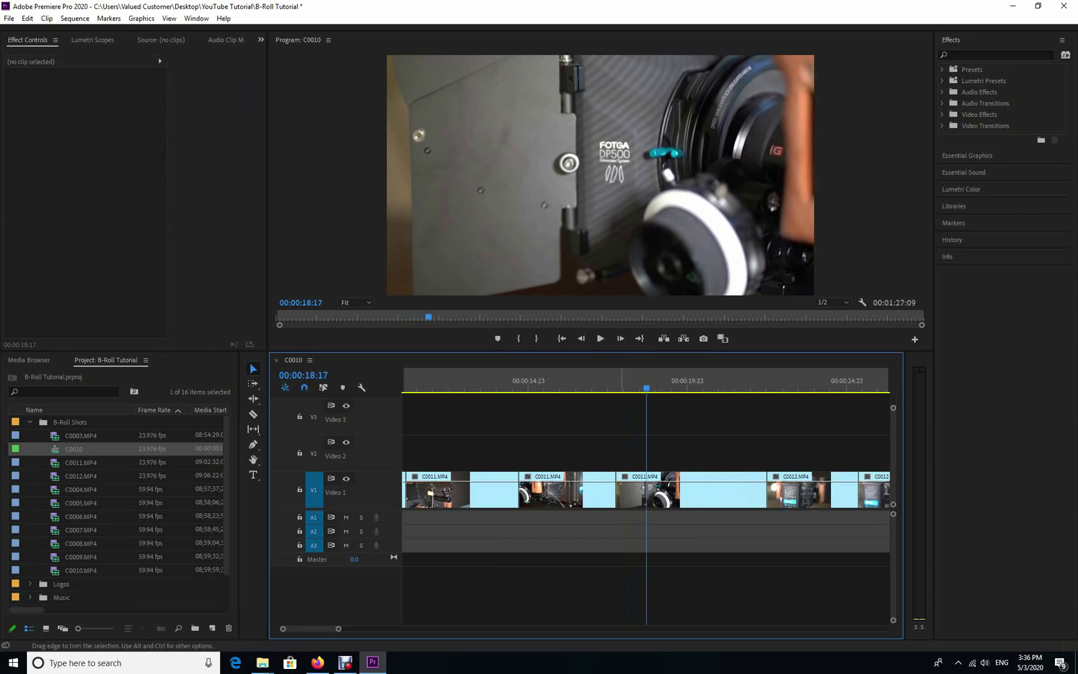
# Cut the last C0011.MP4 piece at 00:00:20:00, delete the part after the cut, and close the gap before C0012.MP4.
pyautogui.moveTo(647, 388); pyautogui.dragTo(597, 388)
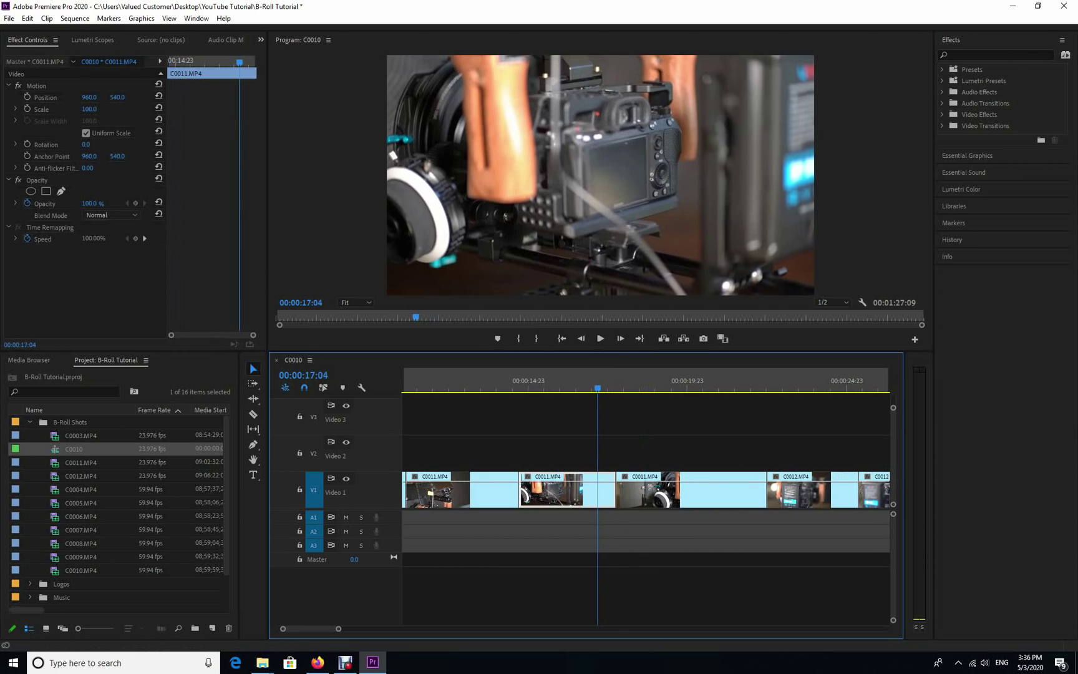
pyautogui.press('space')
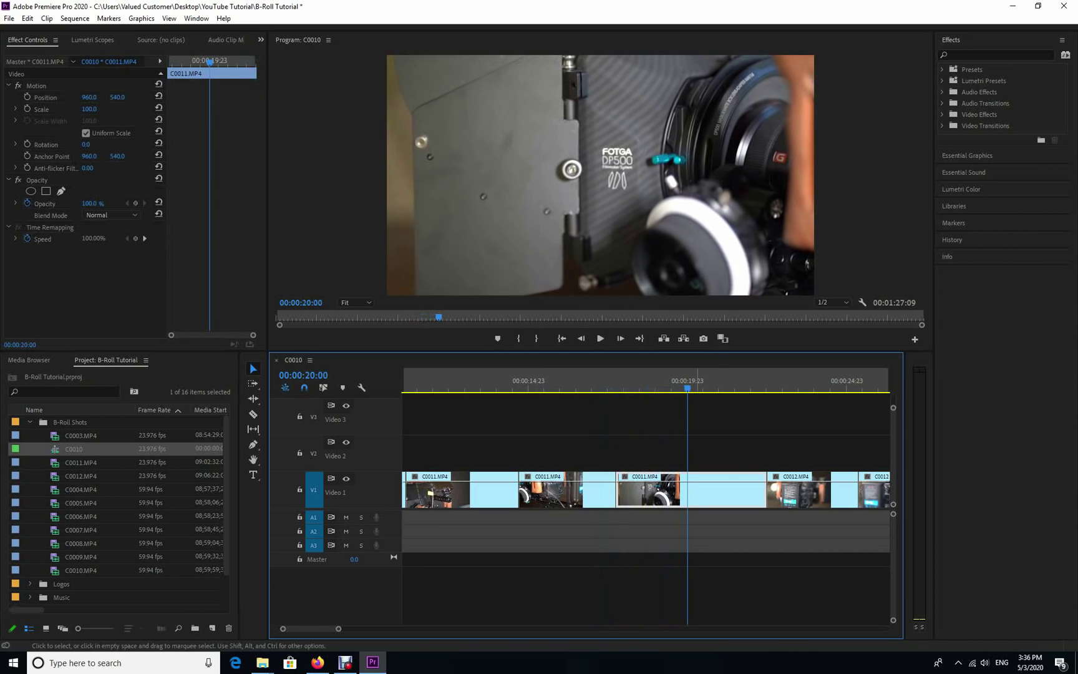
pyautogui.hotkey('ctrl', 'k')
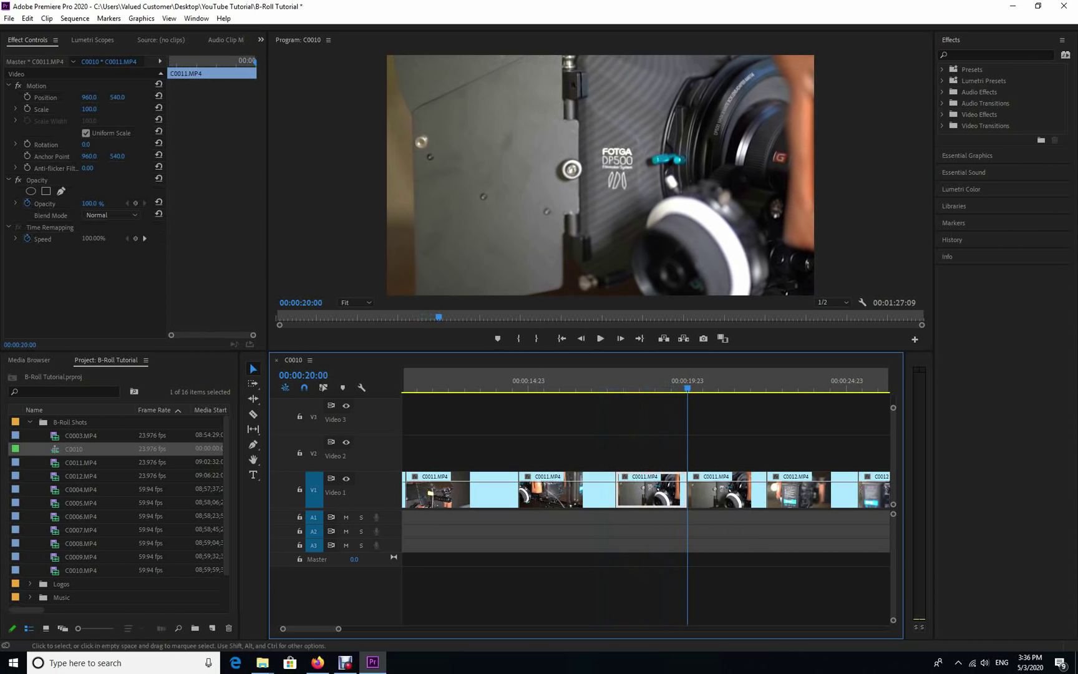
pyautogui.moveTo(688, 388); pyautogui.dragTo(717, 387)
pyautogui.press('Delete')
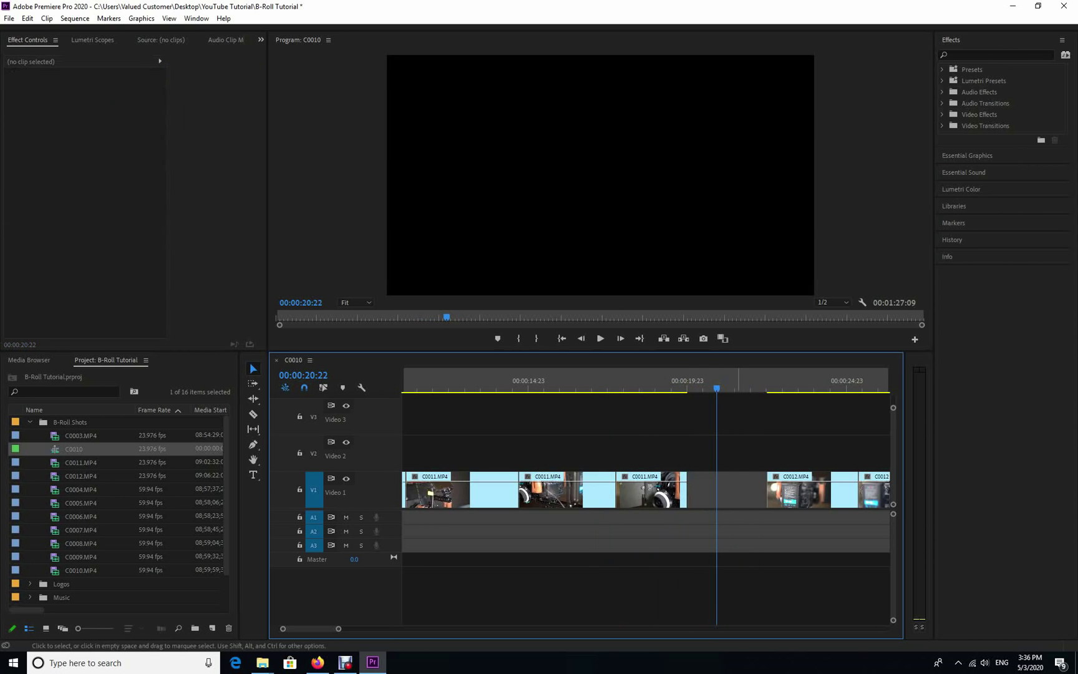
pyautogui.hotkey('shift', 'Delete')
# Play back the trimmed C0011.MP4 pieces and the join to C0012.MP4 from 00:00:17:12.
pyautogui.press('Left')
pyautogui.moveTo(716, 387); pyautogui.dragTo(607, 388)
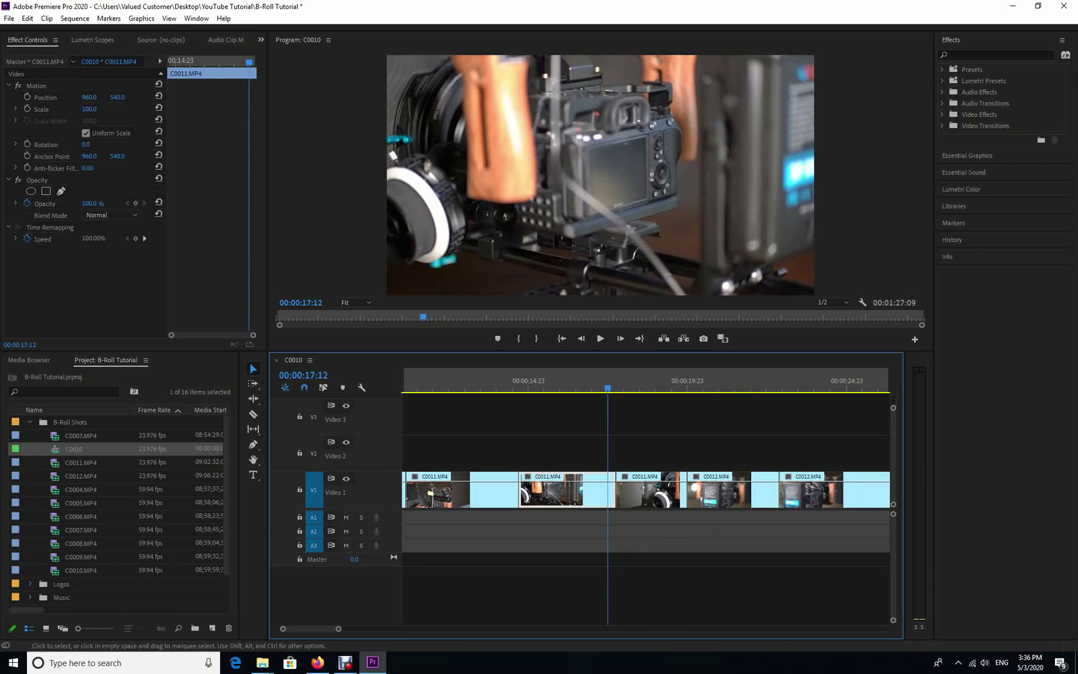
pyautogui.press('space')
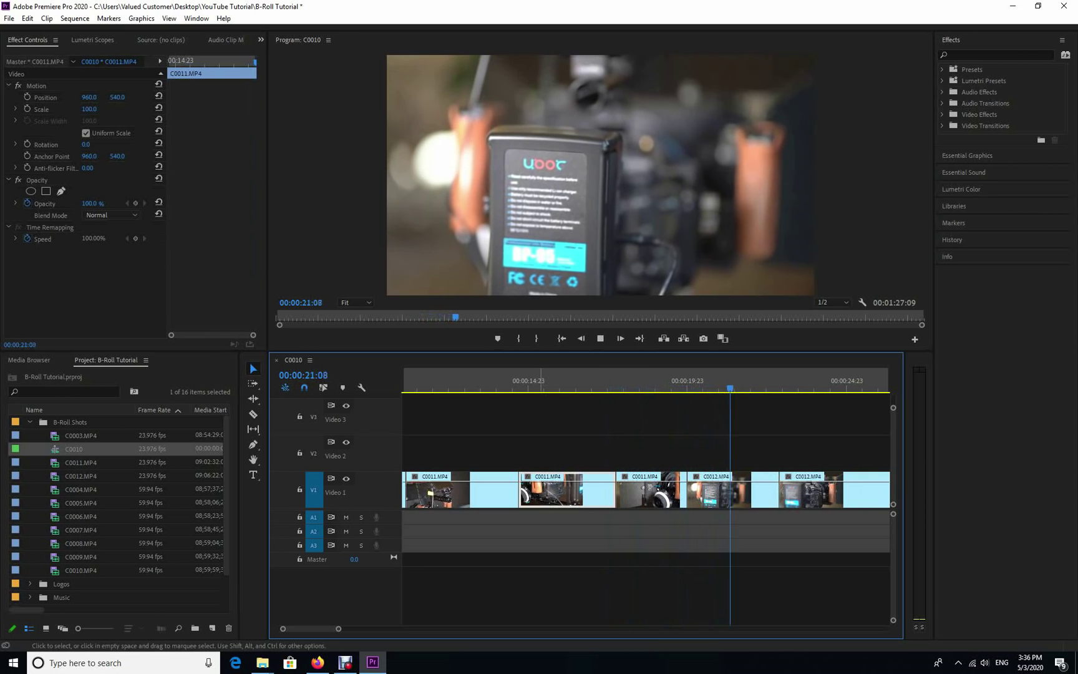
# Cut the first C0012.MP4 piece at 00:00:21:09, delete the part after the cut, and close the gap it leaves.
pyautogui.press('space')
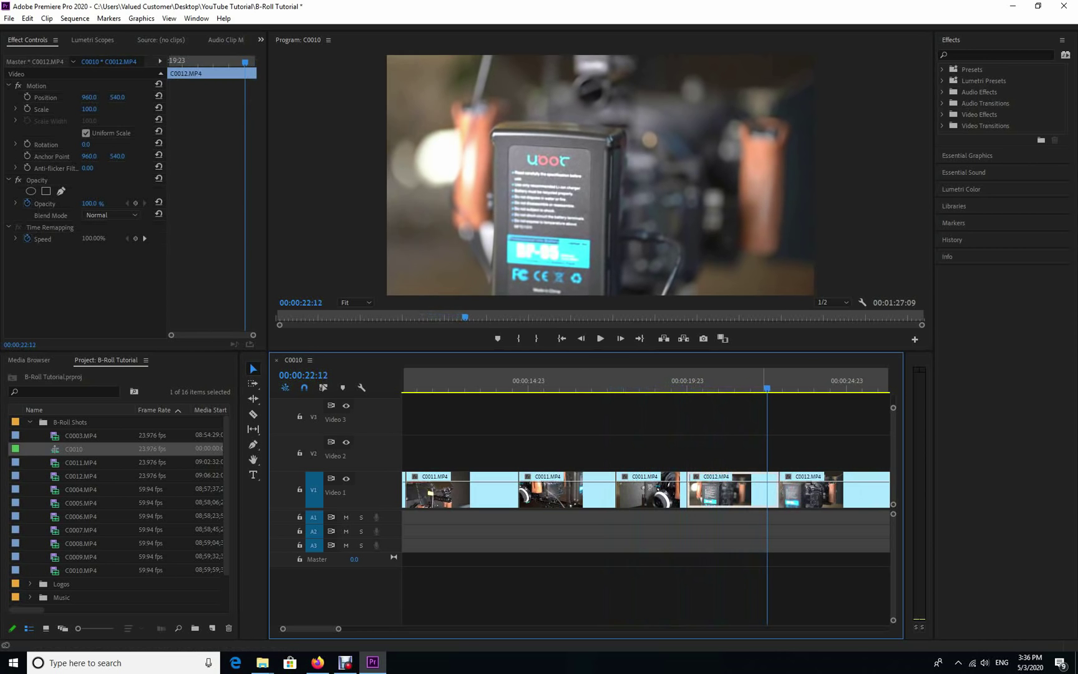
pyautogui.moveTo(765, 382); pyautogui.dragTo(740, 382)
pyautogui.press('Left')
pyautogui.press('Left')
pyautogui.press('Left')
pyautogui.press('Left')
pyautogui.press('Left')
pyautogui.press('Left')
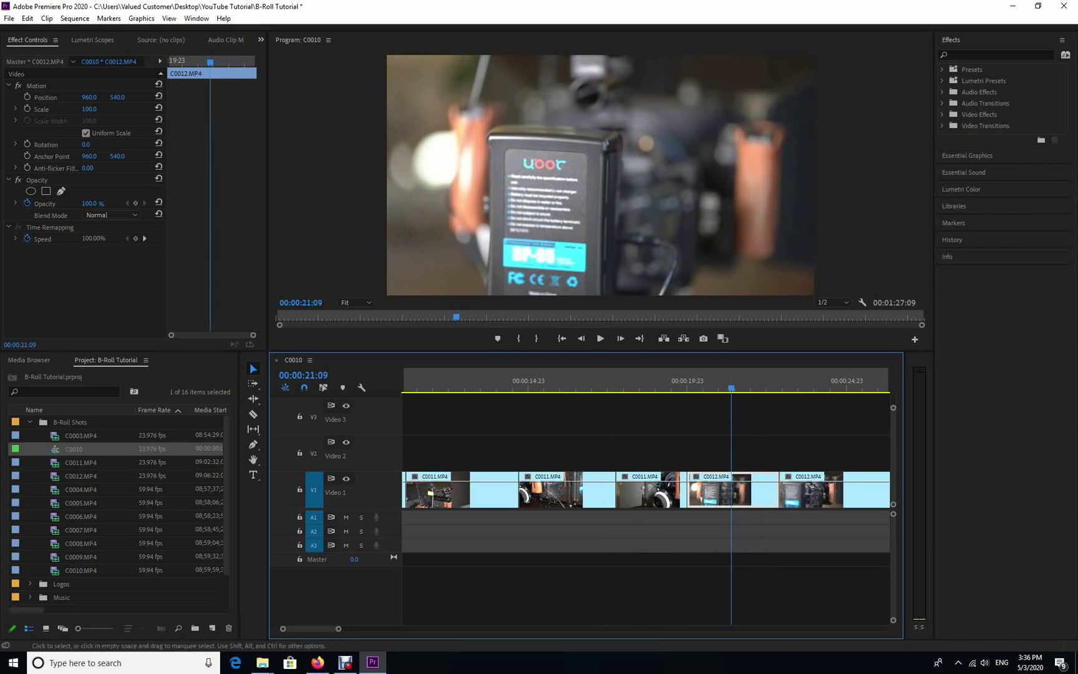
pyautogui.hotkey('ctrl', 'k')
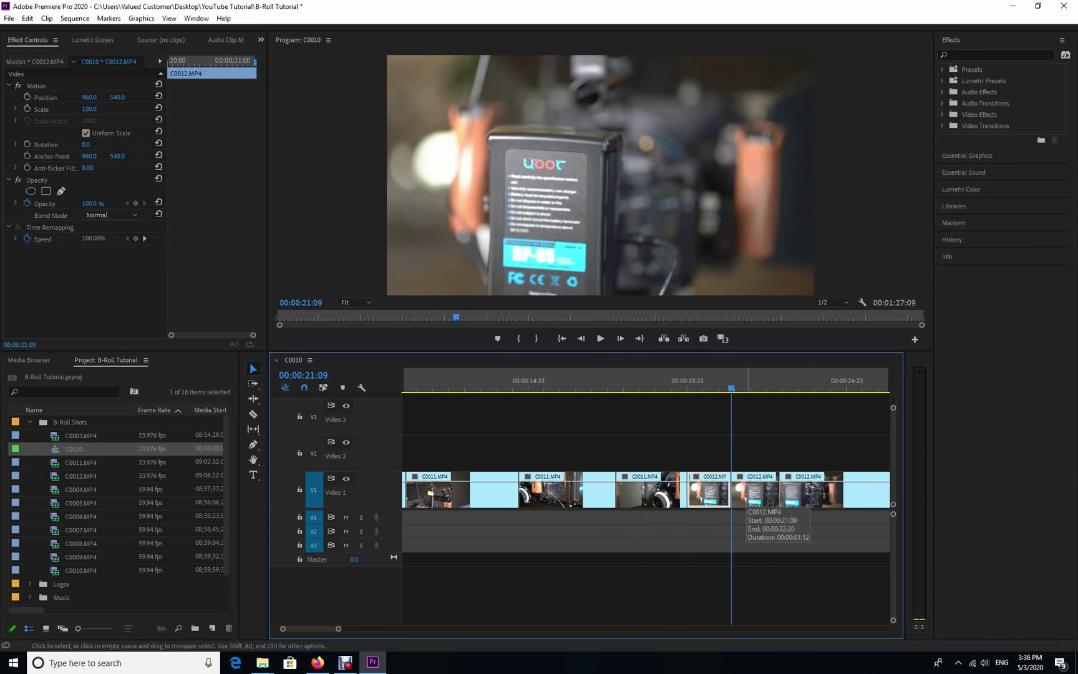
pyautogui.press('Delete')
pyautogui.click(752, 490)
pyautogui.press('Delete')
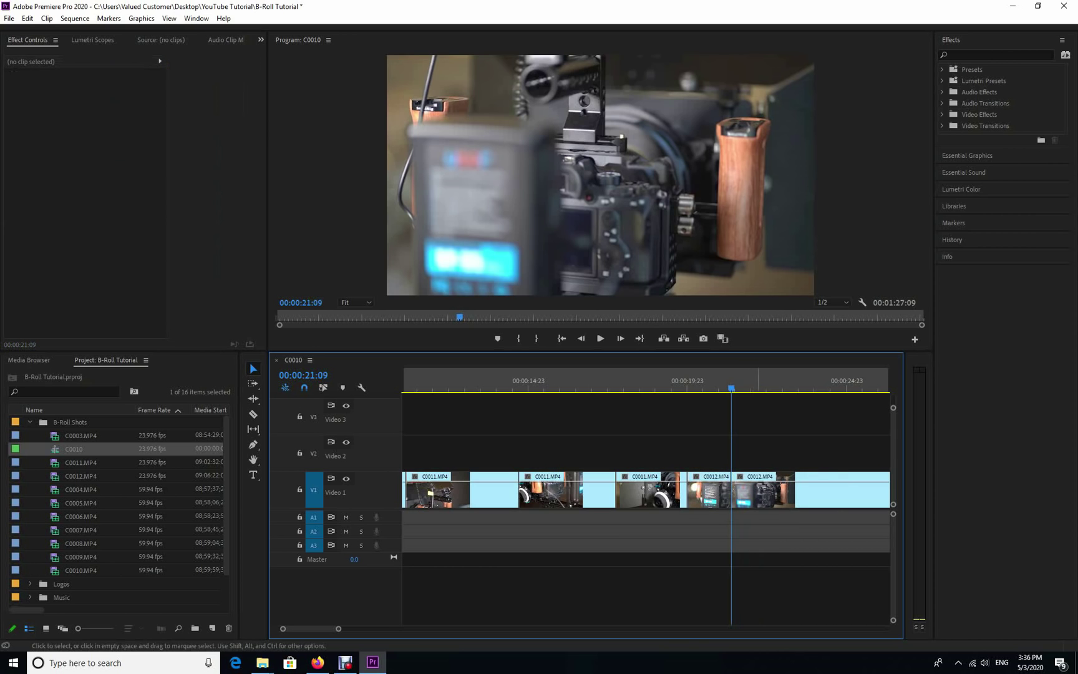
# Play back the new C0012.MP4 join from about 00:00:21:00 through C0004.MP4 and into C0006.MP4.
pyautogui.moveTo(732, 382); pyautogui.dragTo(719, 382)
pyautogui.press('space')
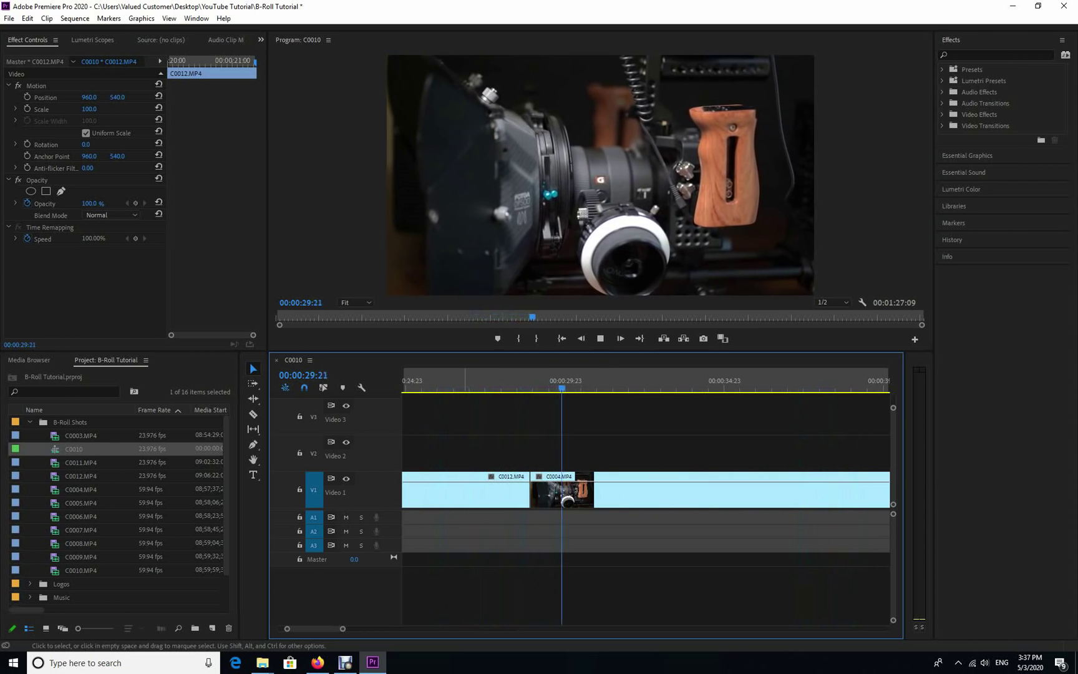
pyautogui.press('-')
pyautogui.press('-')
pyautogui.press('-')
pyautogui.press('-')
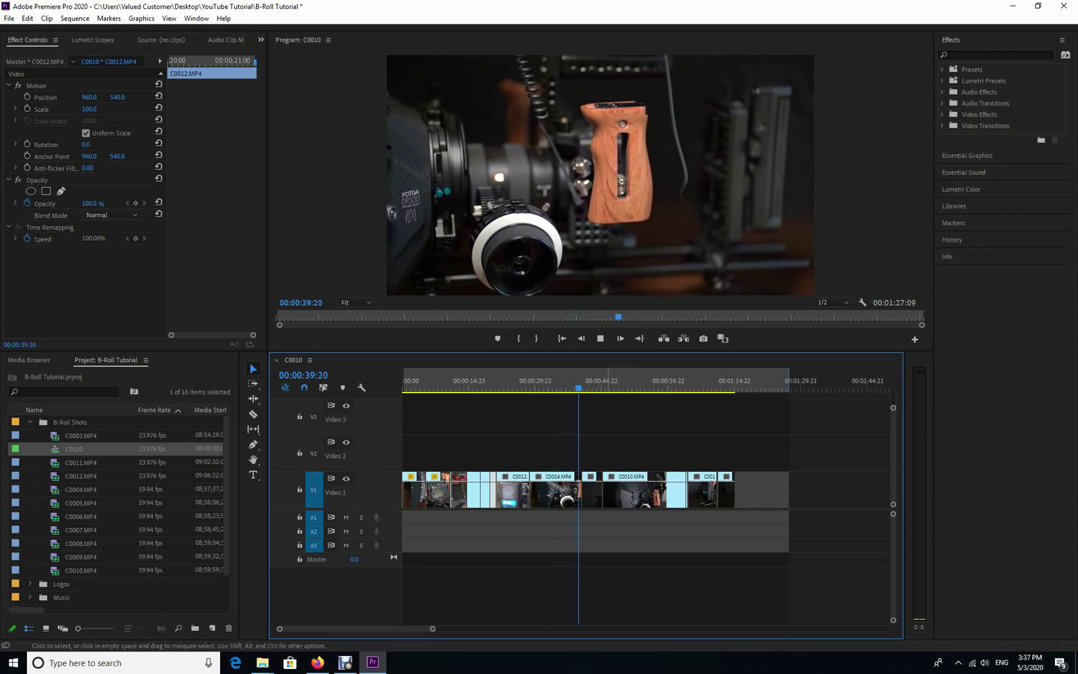
pyautogui.press('space')
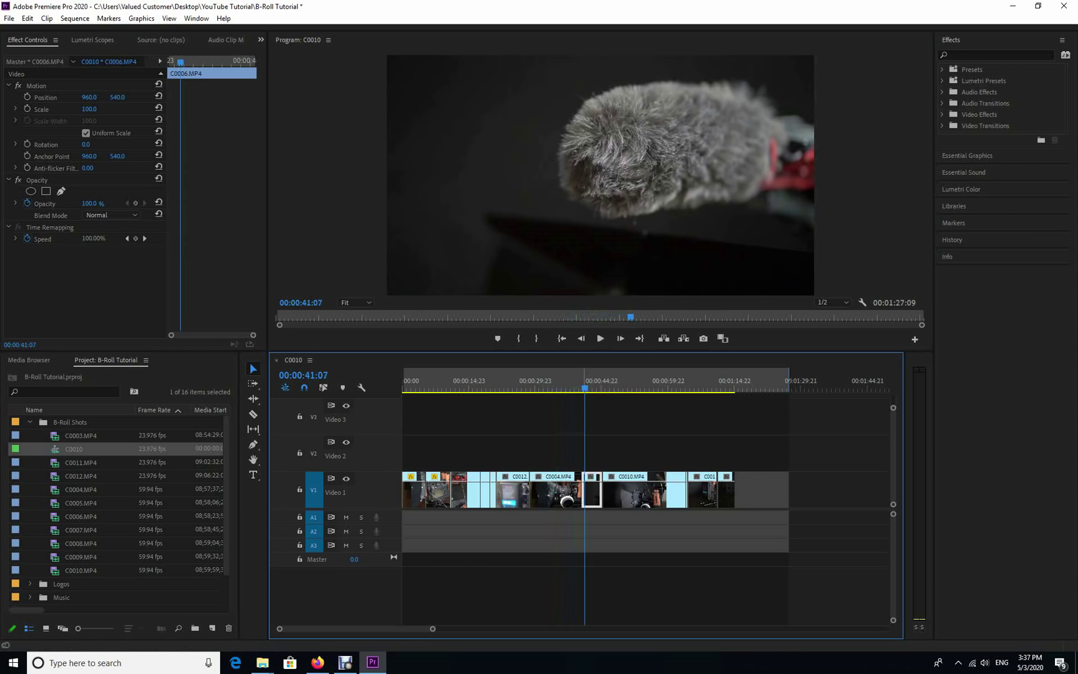
# Split C0004.MP4 at 00:00:31:16, delete the part before the cut, and close the gap after C0012.MP4.
pyautogui.press('Up')
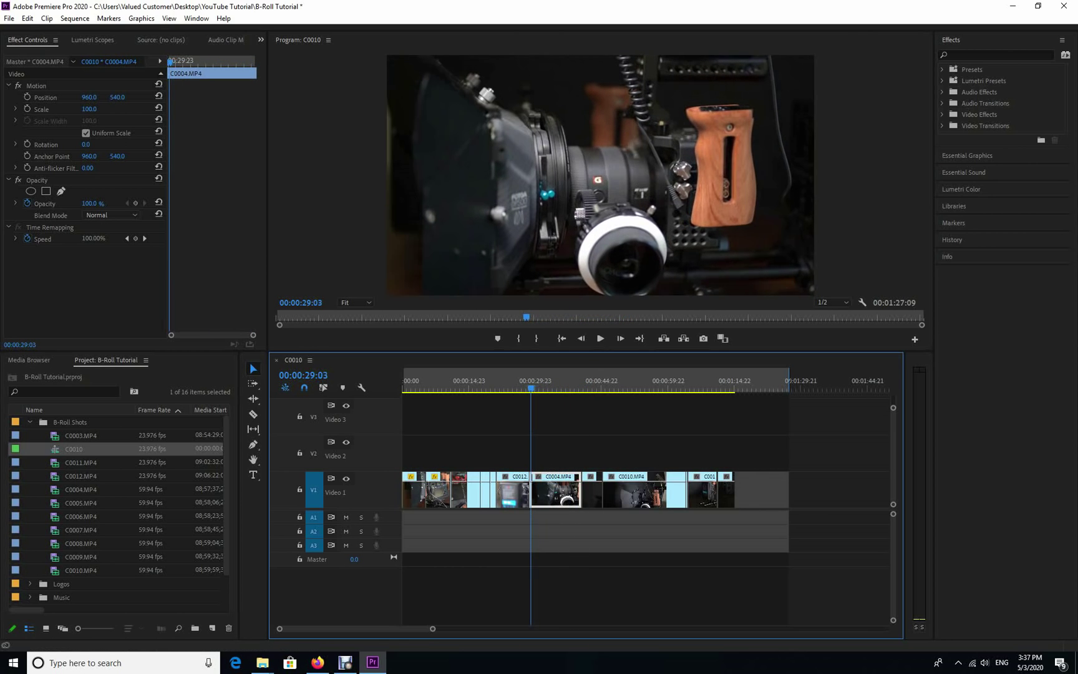
pyautogui.press('Left')
pyautogui.press('Left')
pyautogui.press('Left')
pyautogui.press('Left')
pyautogui.press('Left')
pyautogui.press('Left')
pyautogui.press('space')
pyautogui.press('space')
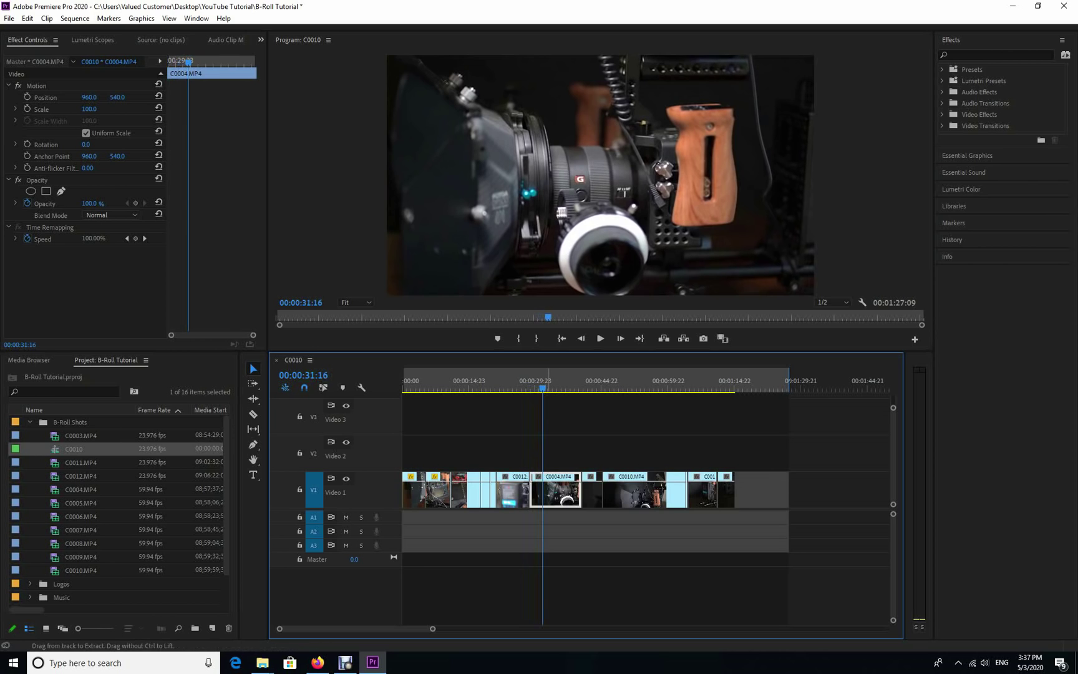
pyautogui.hotkey('ctrl', 'k')
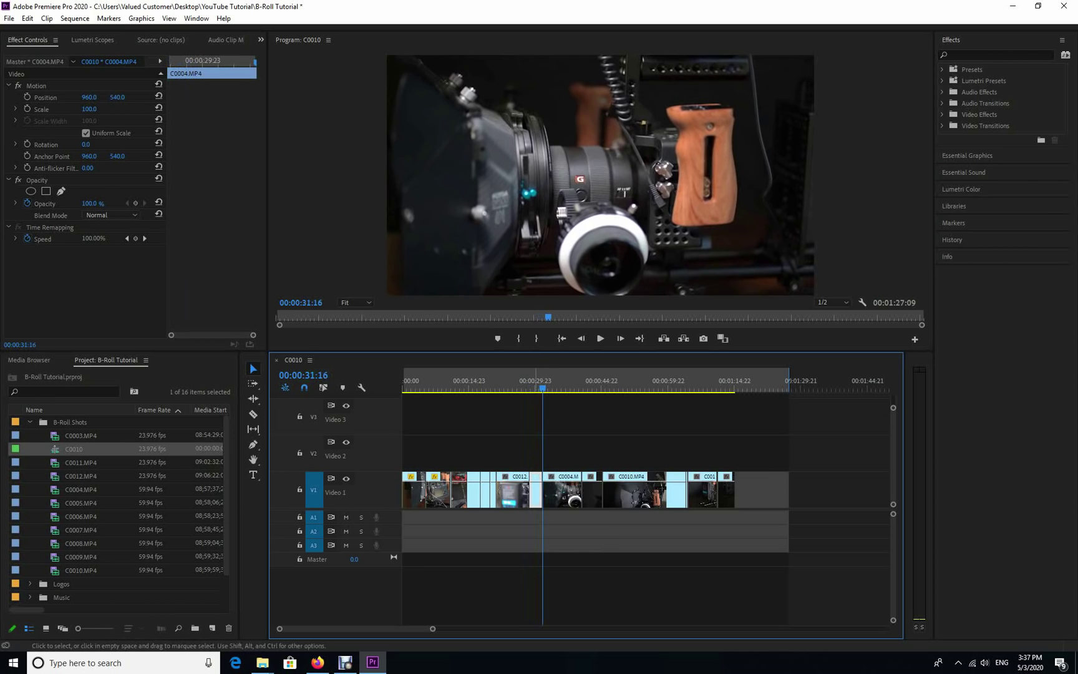
pyautogui.press('Delete')
pyautogui.press('Delete')
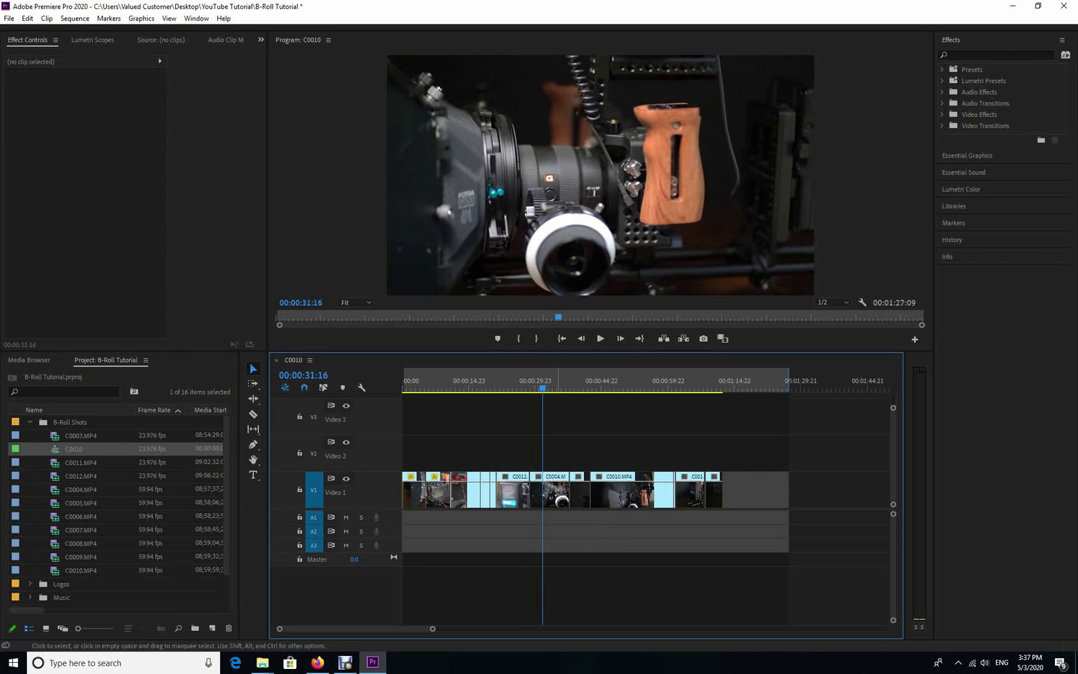
# Play back the sequence from about 00:00:27 through the shortened C0004.MP4 and C0006.MP4 to C0010.MP4 at 00:00:50:04.
pyautogui.moveTo(544, 385); pyautogui.dragTo(525, 385)
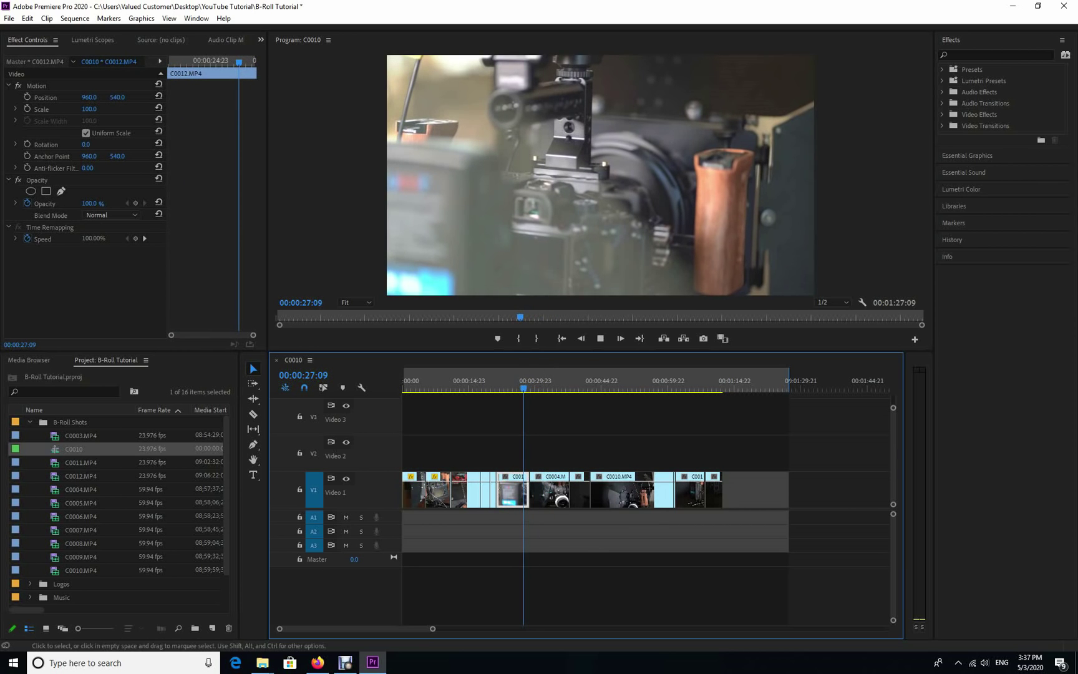
pyautogui.press('l')
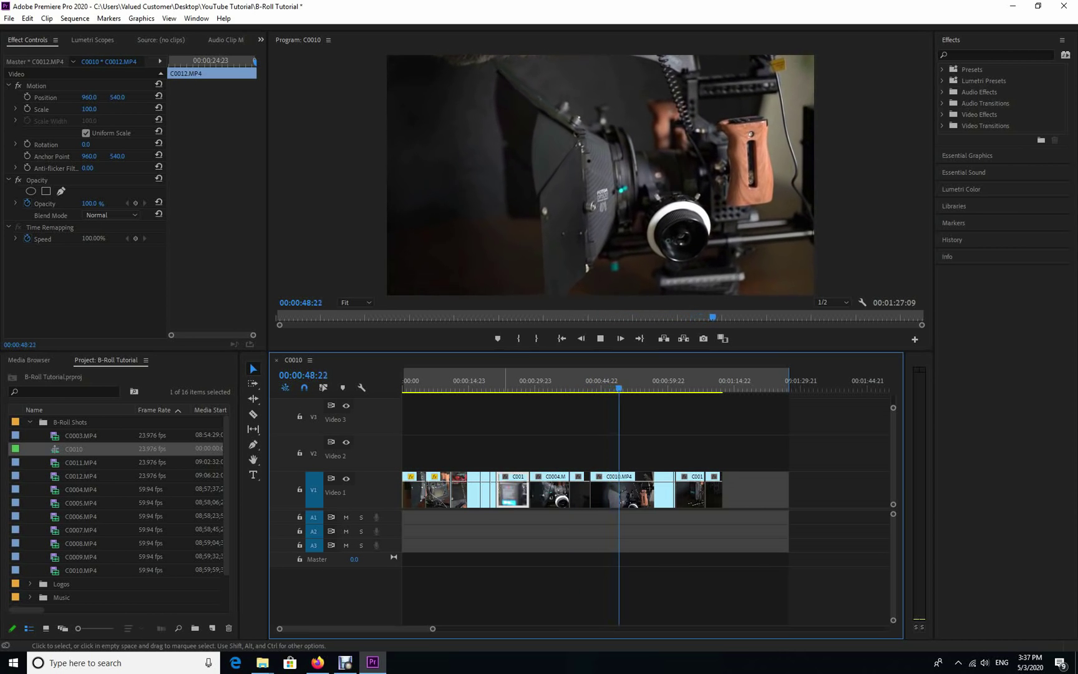
pyautogui.press('space')
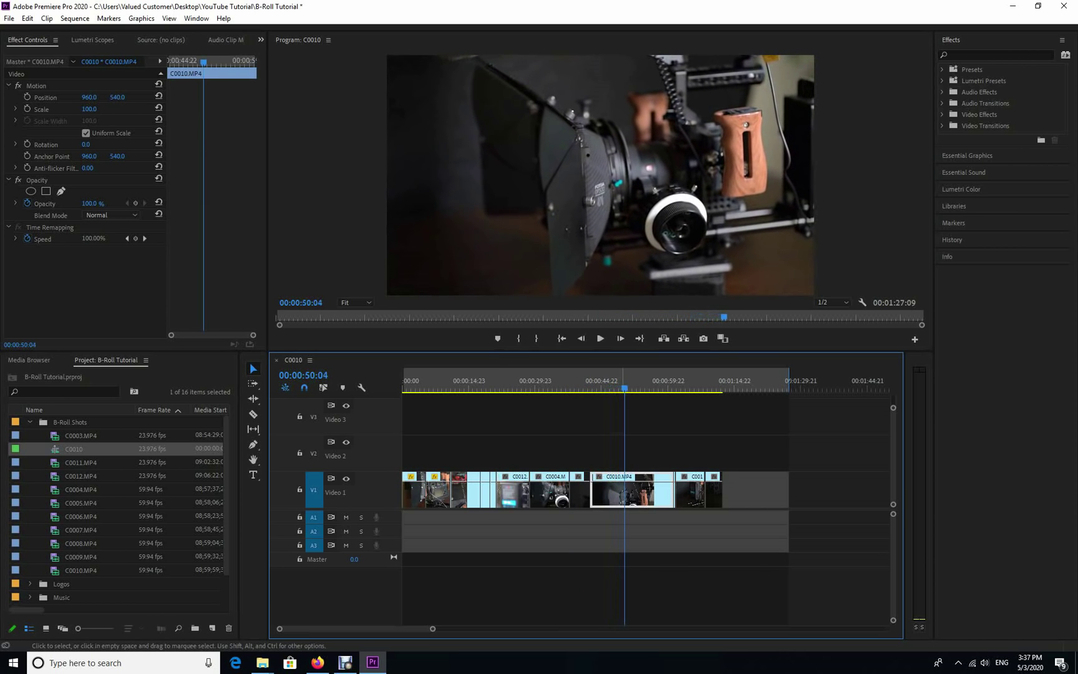
# Split the long C0010.MP4 clip at 00:00:46:09.
pyautogui.moveTo(625, 387); pyautogui.dragTo(613, 388)
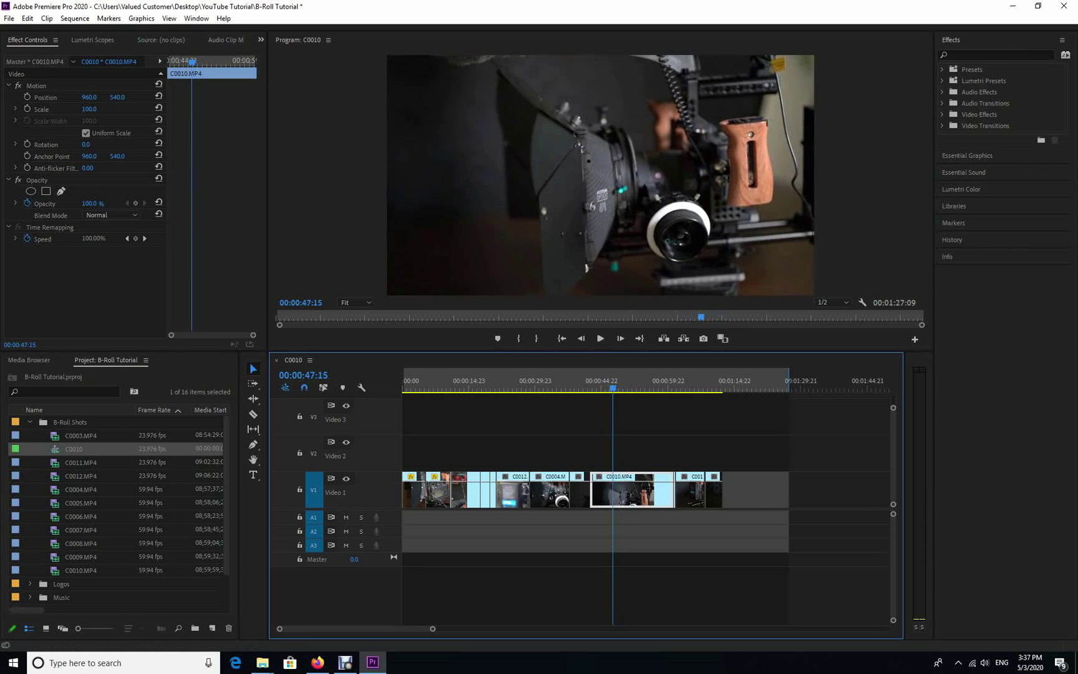
pyautogui.press('Left')
pyautogui.press('Left')
pyautogui.press('Left')
pyautogui.press('Left')
pyautogui.press('Left')
pyautogui.press('Left')
pyautogui.press('Left')
pyautogui.press('Left')
pyautogui.press('Left')
pyautogui.press('Left')
pyautogui.press('Left')
pyautogui.press('Left')
pyautogui.press('Left')
pyautogui.press('Left')
pyautogui.press('Left')
pyautogui.press('Left')
pyautogui.press('Left')
pyautogui.press('Left')
pyautogui.press('Left')
pyautogui.press('Left')
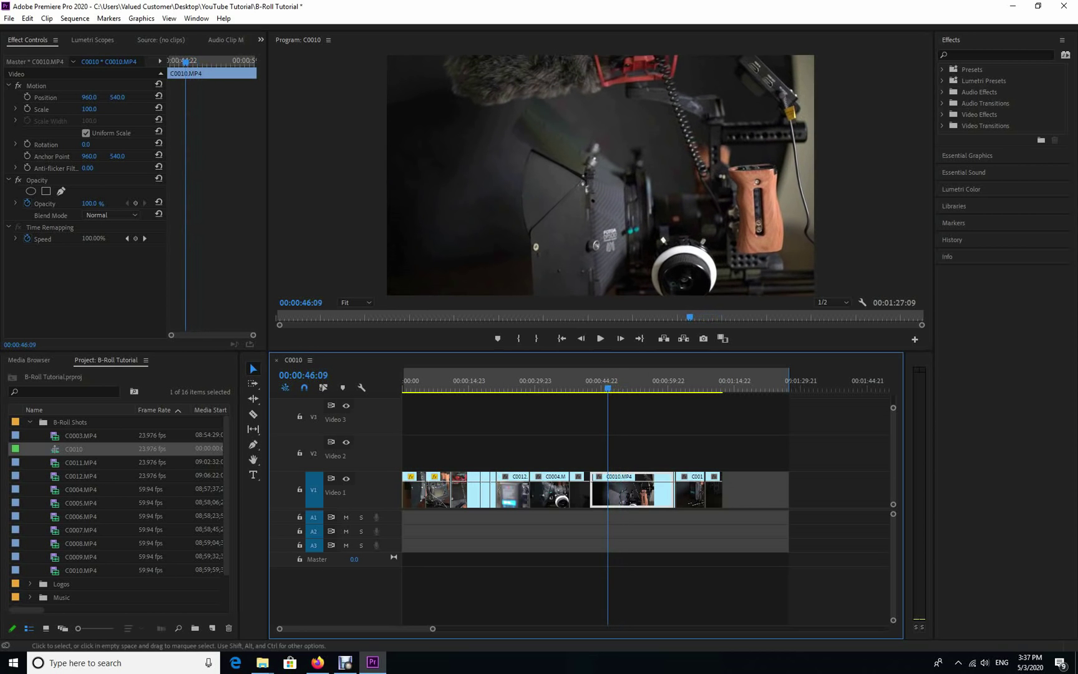
pyautogui.hotkey('ctrl', 'k')
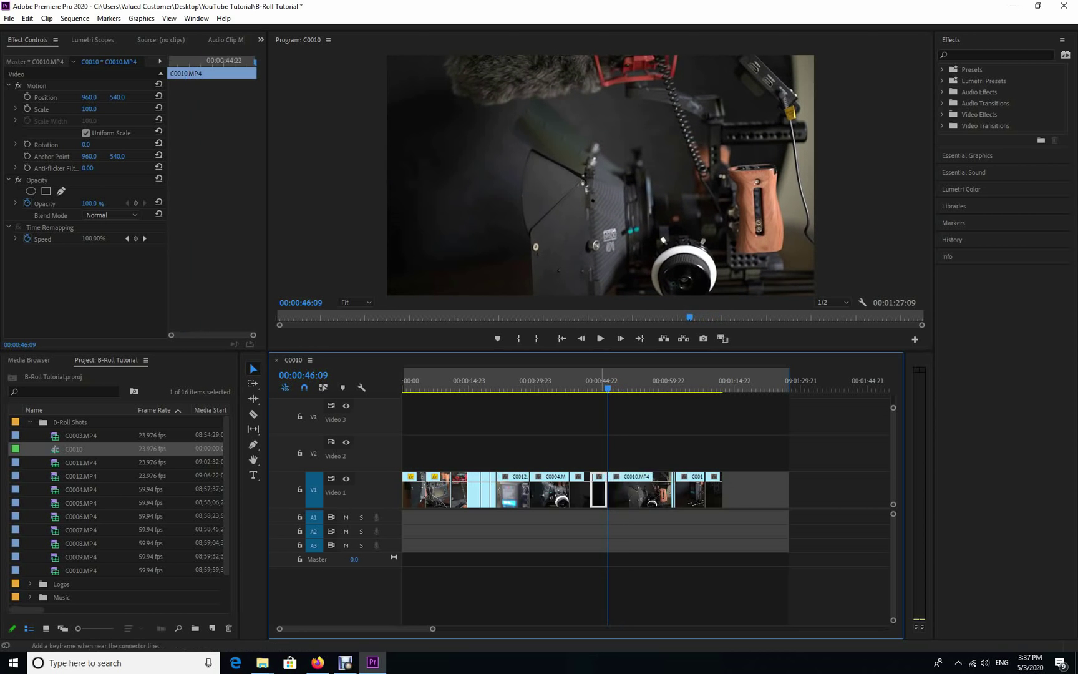
# Play the rest of C0010.MP4 from 00:00:46:09 and check the frames around its end near 00:01:01:16.
pyautogui.press('space')
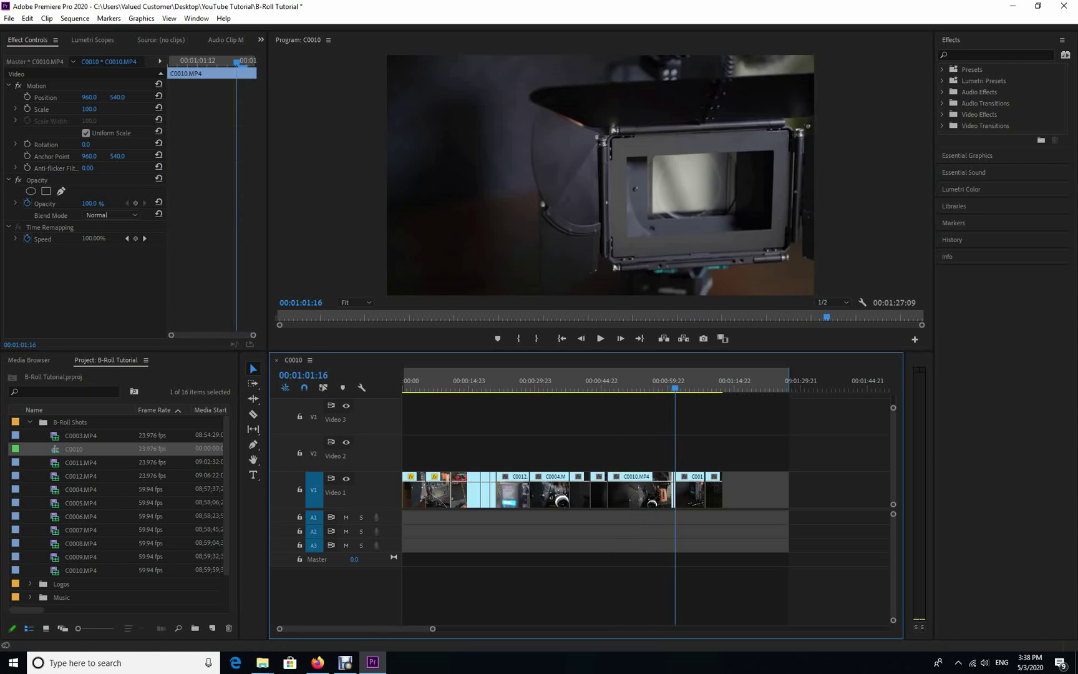
pyautogui.press('Left')
pyautogui.press('Left')
pyautogui.press('Left')
pyautogui.press('Left')
pyautogui.press('Left')
pyautogui.press('Left')
pyautogui.press('Left')
pyautogui.press('Left')
pyautogui.press('Left')
pyautogui.press('Left')
pyautogui.press('Left')
pyautogui.press('Left')
pyautogui.press('Right')
pyautogui.press('Right')
pyautogui.press('Right')
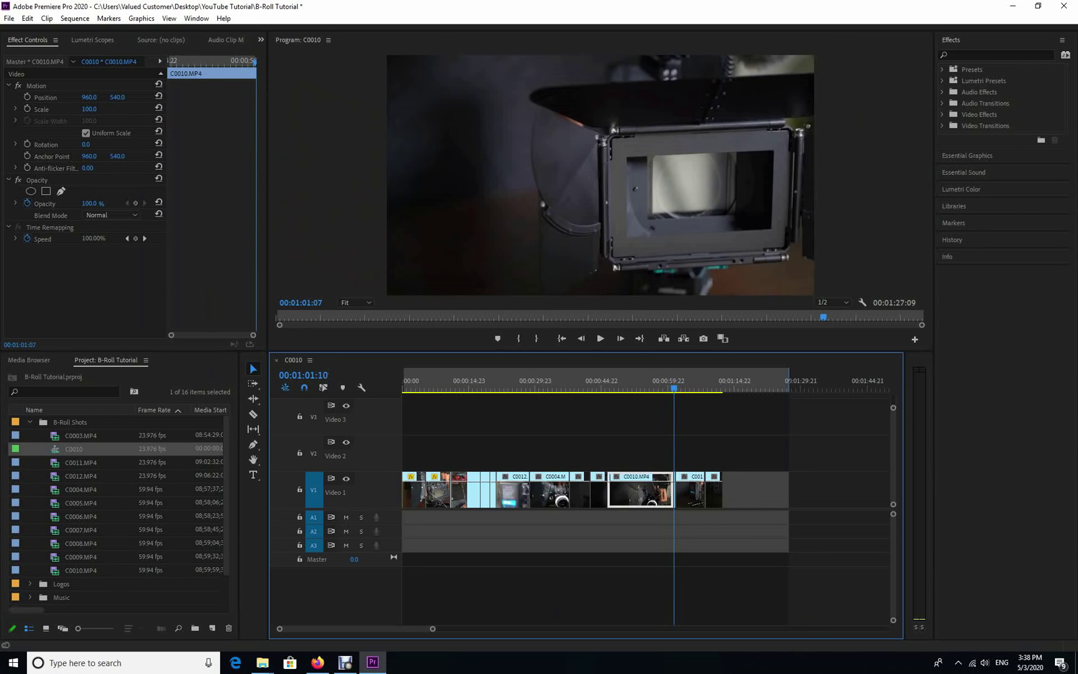
# Review the camera movement in the later part of C0010.MP4 between 00:00:53:05 and 00:01:01:18 for possible cut points.
pyautogui.hotkey('shift', 'Left')
pyautogui.hotkey('shift', 'Left')
pyautogui.hotkey('shift', 'Left')
pyautogui.hotkey('shift', 'Left')
pyautogui.hotkey('shift', 'Left')
pyautogui.hotkey('shift', 'Left')
pyautogui.hotkey('shift', 'Left')
pyautogui.hotkey('shift', 'Left')
pyautogui.hotkey('shift', 'Left')
pyautogui.hotkey('shift', 'Left')
pyautogui.hotkey('shift', 'Left')
pyautogui.hotkey('shift', 'Left')
pyautogui.hotkey('shift', 'Left')
pyautogui.hotkey('shift', 'Left')
pyautogui.hotkey('shift', 'Left')
pyautogui.hotkey('shift', 'Left')
pyautogui.hotkey('shift', 'Left')
pyautogui.hotkey('shift', 'Left')
pyautogui.hotkey('shift', 'Left')
pyautogui.hotkey('shift', 'Left')
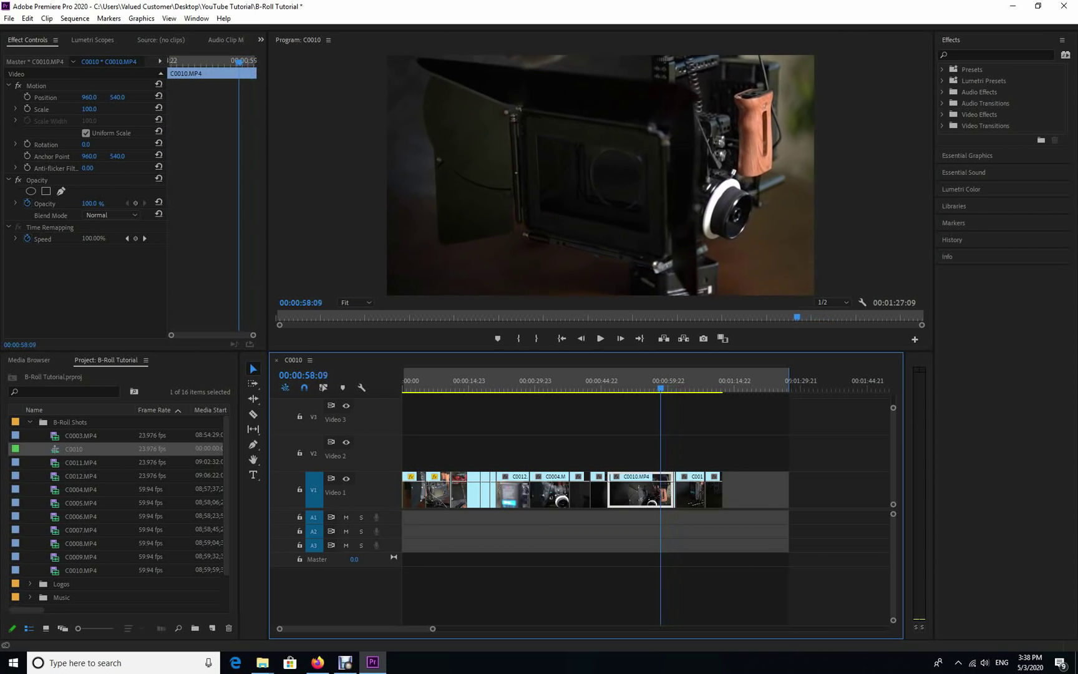
pyautogui.hotkey('shift', 'Right')
pyautogui.hotkey('shift', 'Right')
pyautogui.hotkey('shift', 'Right')
pyautogui.hotkey('shift', 'Right')
pyautogui.hotkey('shift', 'Right')
pyautogui.press('l')
pyautogui.press('l')
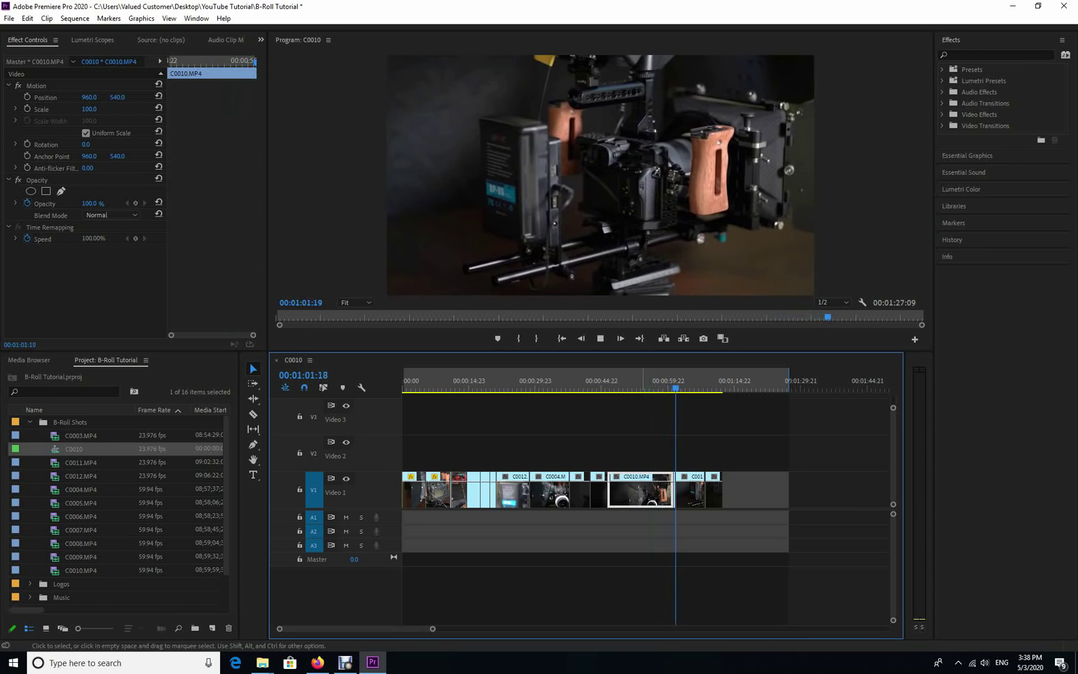
pyautogui.press('k')
pyautogui.hotkey('shift', 'Left')
pyautogui.hotkey('shift', 'Left')
pyautogui.hotkey('shift', 'Left')
pyautogui.hotkey('shift', 'Left')
pyautogui.hotkey('shift', 'Left')
pyautogui.hotkey('shift', 'Left')
pyautogui.hotkey('shift', 'Left')
pyautogui.hotkey('shift', 'Left')
pyautogui.hotkey('shift', 'Left')
pyautogui.hotkey('shift', 'Left')
pyautogui.hotkey('shift', 'Left')
pyautogui.hotkey('shift', 'Left')
pyautogui.hotkey('shift', 'Left')
pyautogui.hotkey('shift', 'Left')
pyautogui.hotkey('shift', 'Left')
pyautogui.hotkey('shift', 'Left')
pyautogui.hotkey('shift', 'Left')
pyautogui.hotkey('shift', 'Left')
pyautogui.hotkey('shift', 'Left')
pyautogui.hotkey('shift', 'Left')
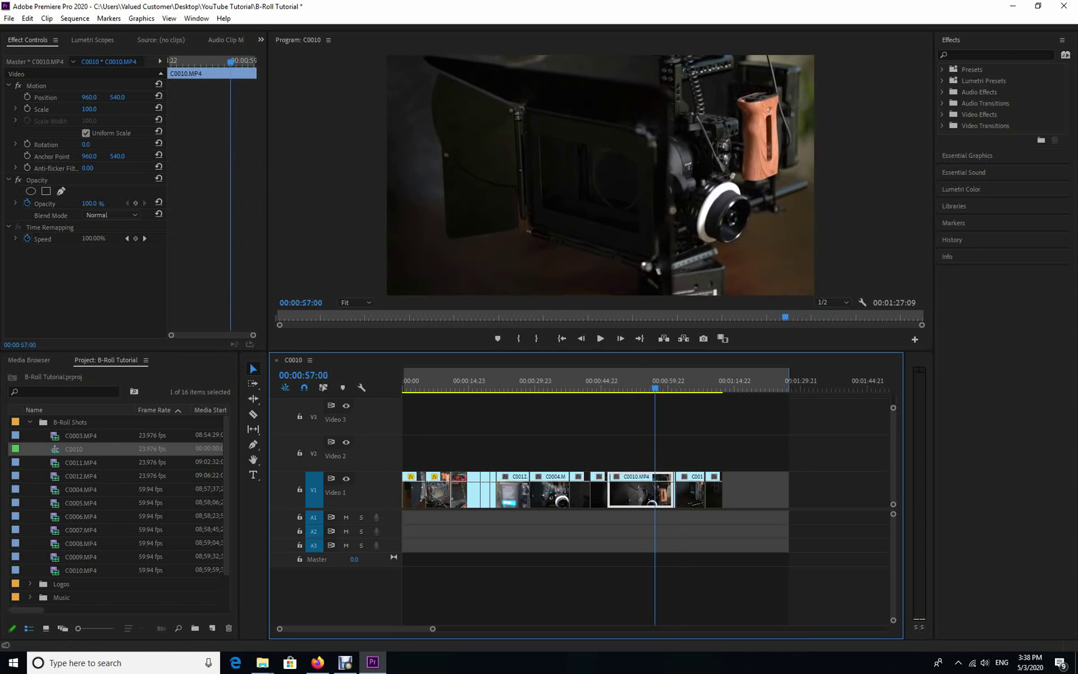
pyautogui.hotkey('shift', 'Right')
pyautogui.hotkey('shift', 'Right')
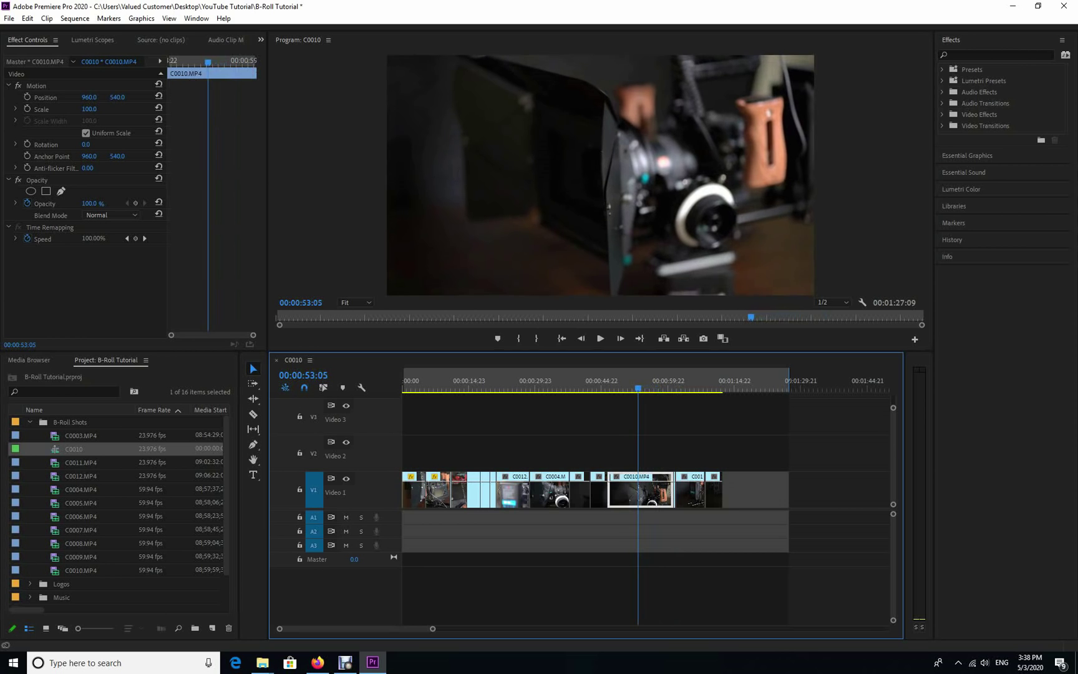
pyautogui.press('l')
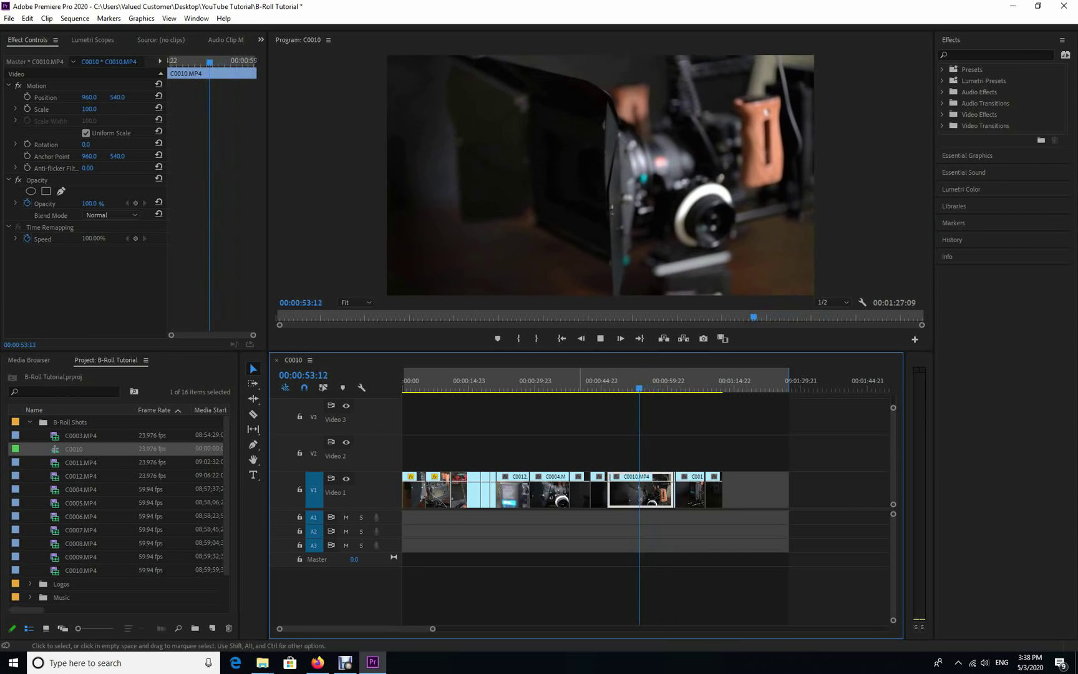
pyautogui.press('k')
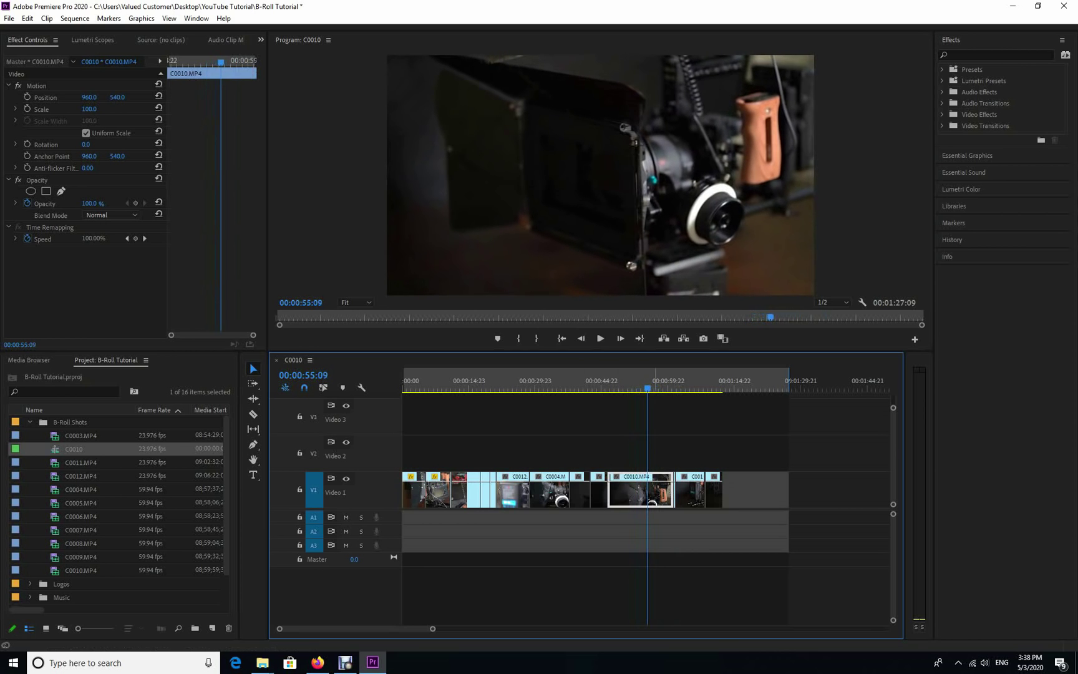
# Split the long C0010.MP4 piece at 00:00:49:17 and again at 00:00:57:15.
pyautogui.moveTo(647, 387); pyautogui.dragTo(611, 387)
pyautogui.press('space')
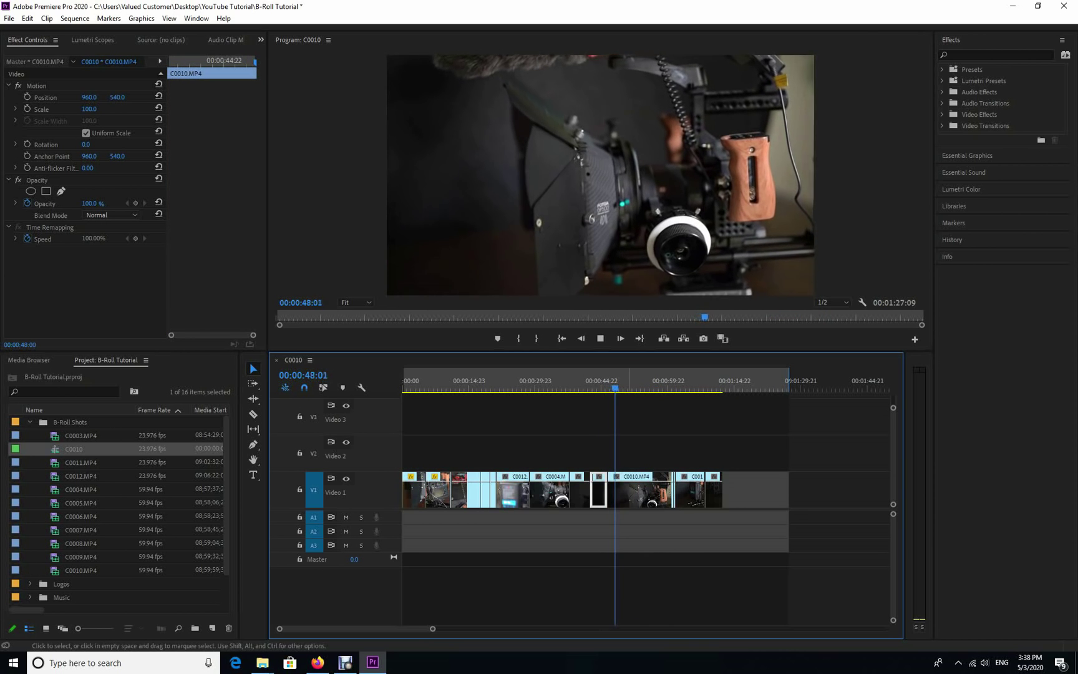
pyautogui.press('k')
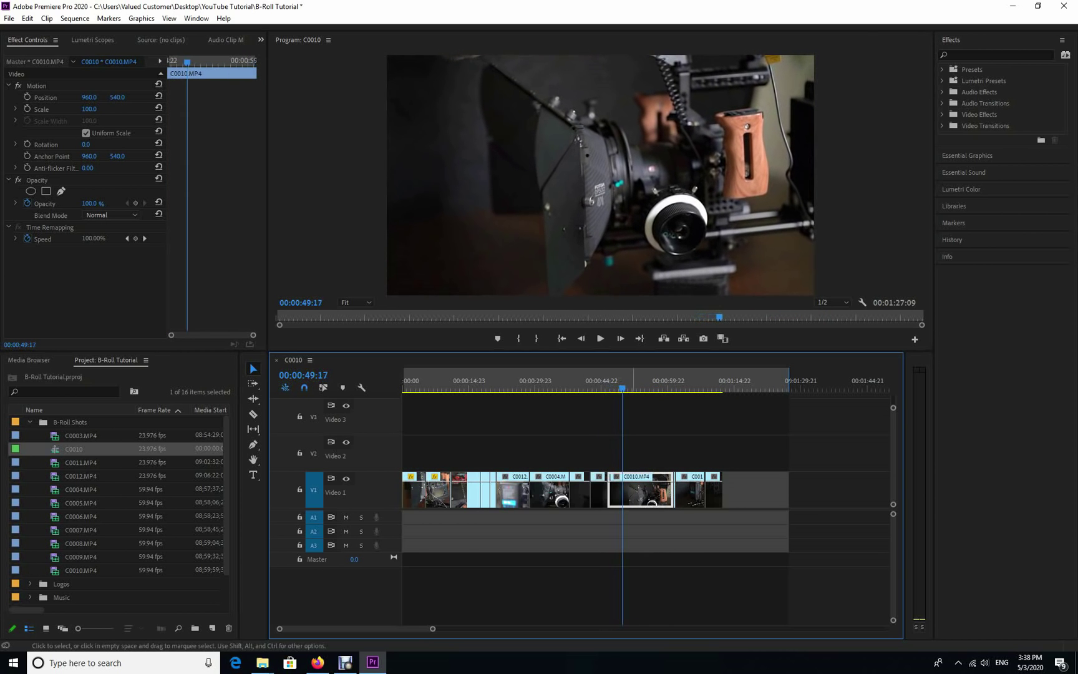
pyautogui.hotkey('ctrl', 'k')
pyautogui.moveTo(622, 388); pyautogui.dragTo(657, 387)
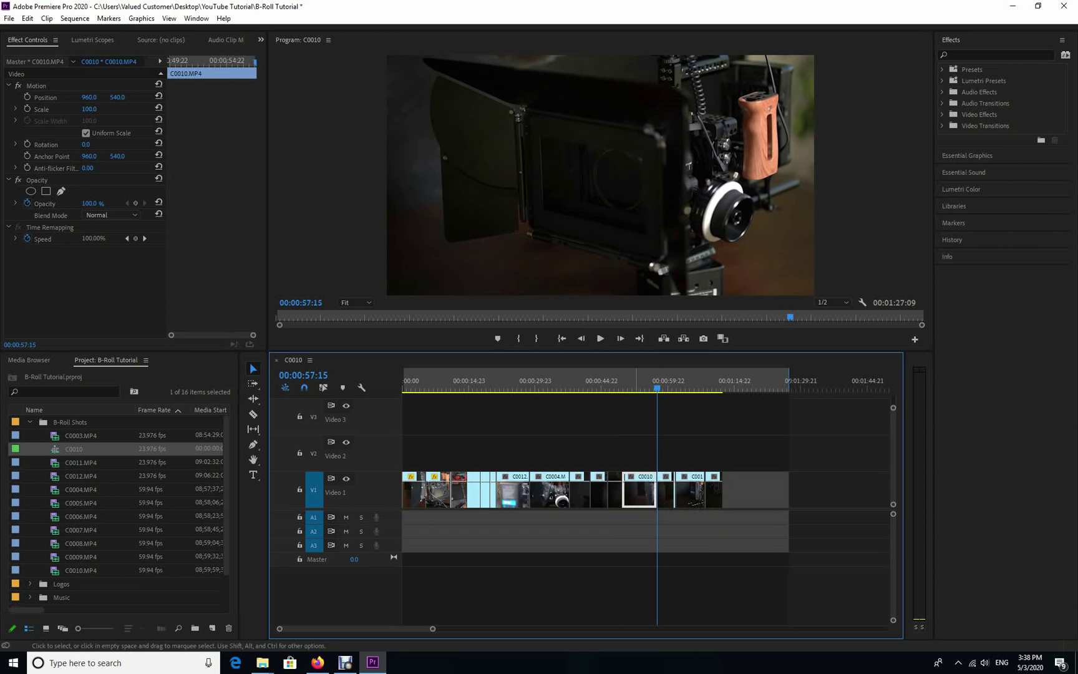
# Speed up the C0010.MP4 piece between 00:00:49:17 and 00:00:57:15, and close the gap it leaves.
pyautogui.rightClick(641, 487)
pyautogui.click(685, 441)
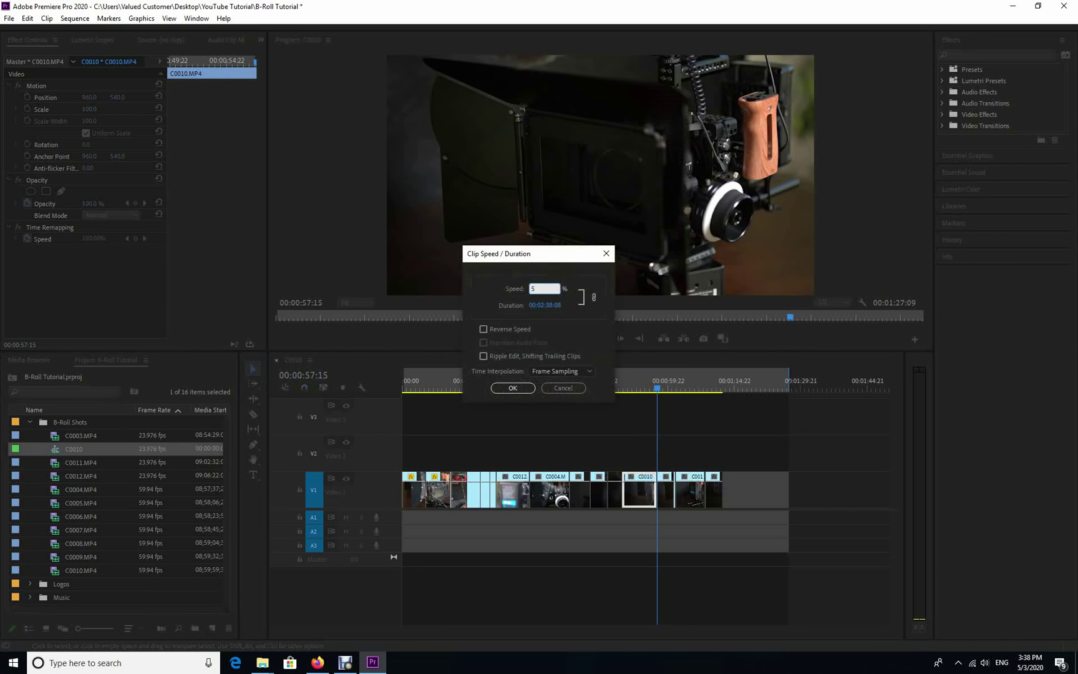
pyautogui.press('Return')
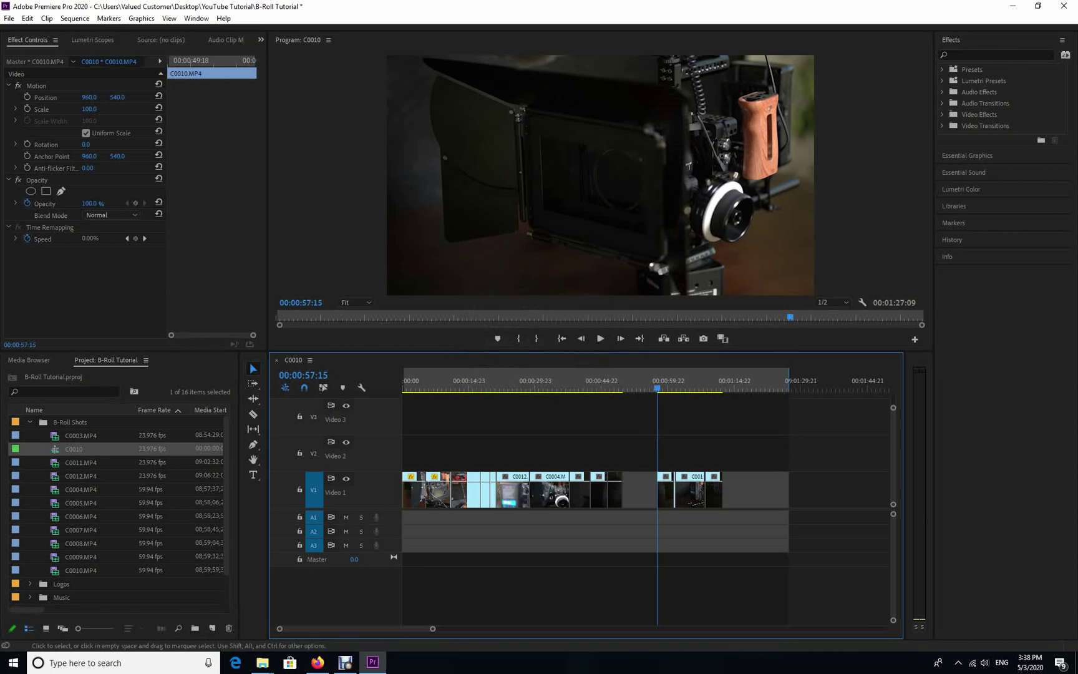
pyautogui.click(639, 490)
pyautogui.press('Delete')
# Play back the sped-up C0010.MP4 section from about 00:00:48:18 and continue to the end of the sequence.
pyautogui.moveTo(657, 387); pyautogui.dragTo(618, 387)
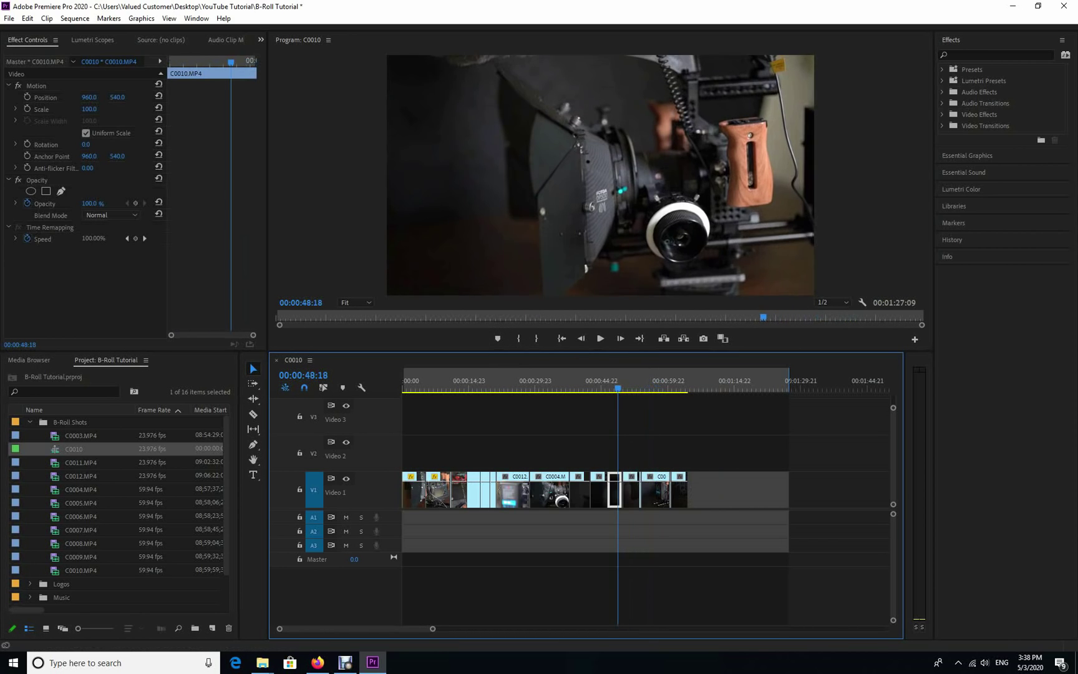
pyautogui.press('space')
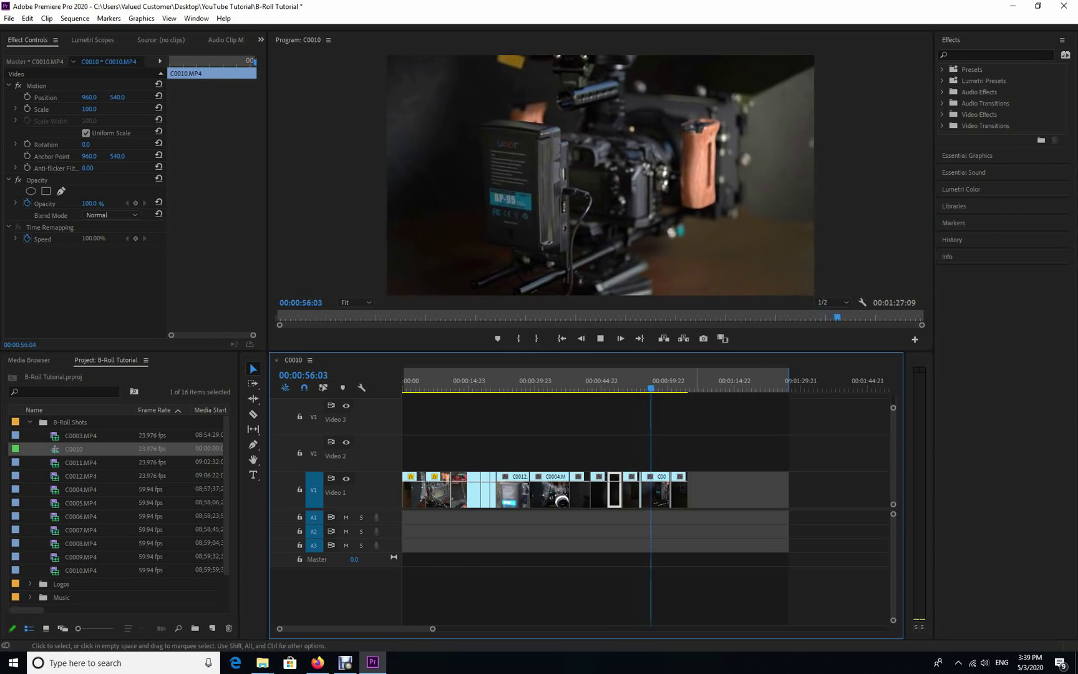
pyautogui.press('space')
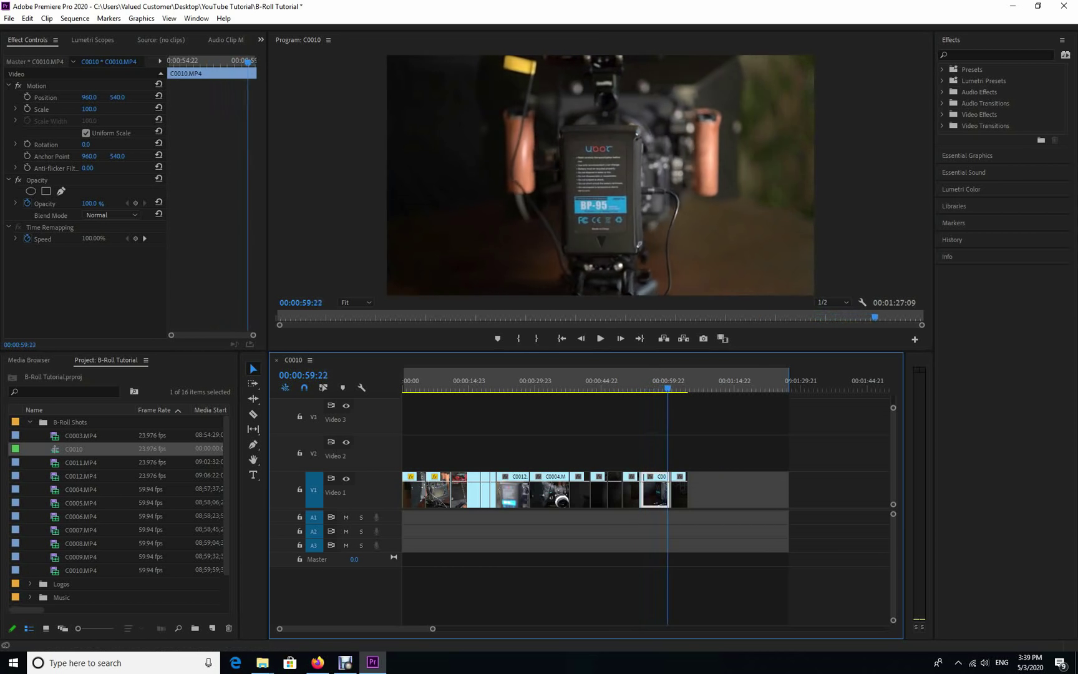
pyautogui.press('space')
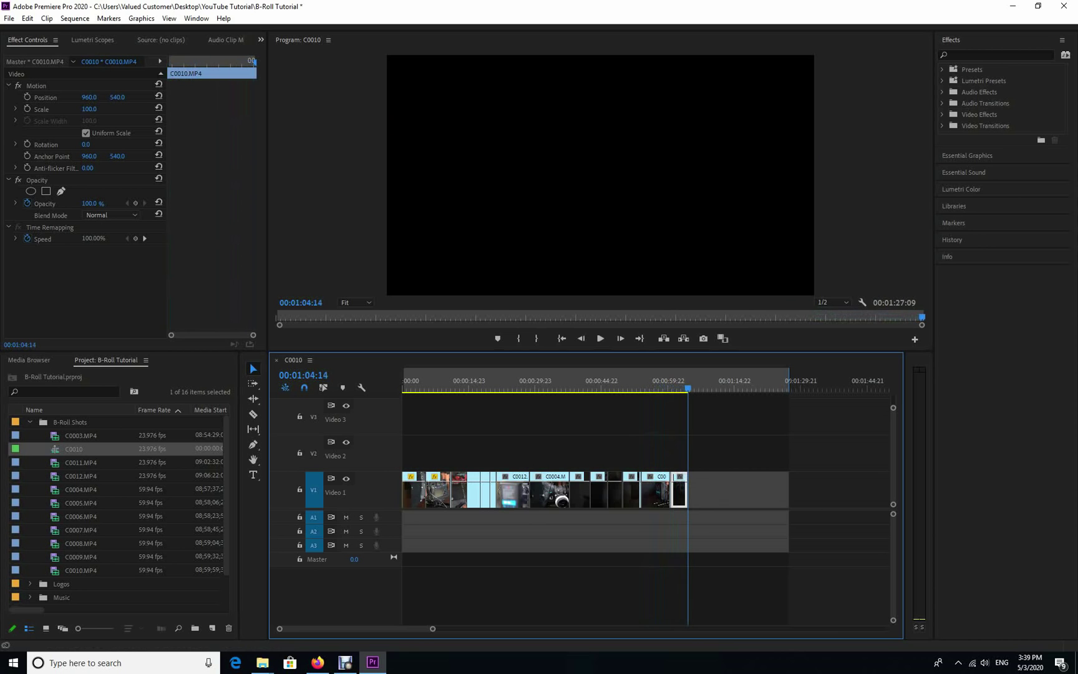
# Park the playhead near the end of the last C0010.MP4 clip at 00:01:04:11 and reset the Color workspace to its saved layout.
pyautogui.press('Left')
pyautogui.press('Left')
pyautogui.press('Left')
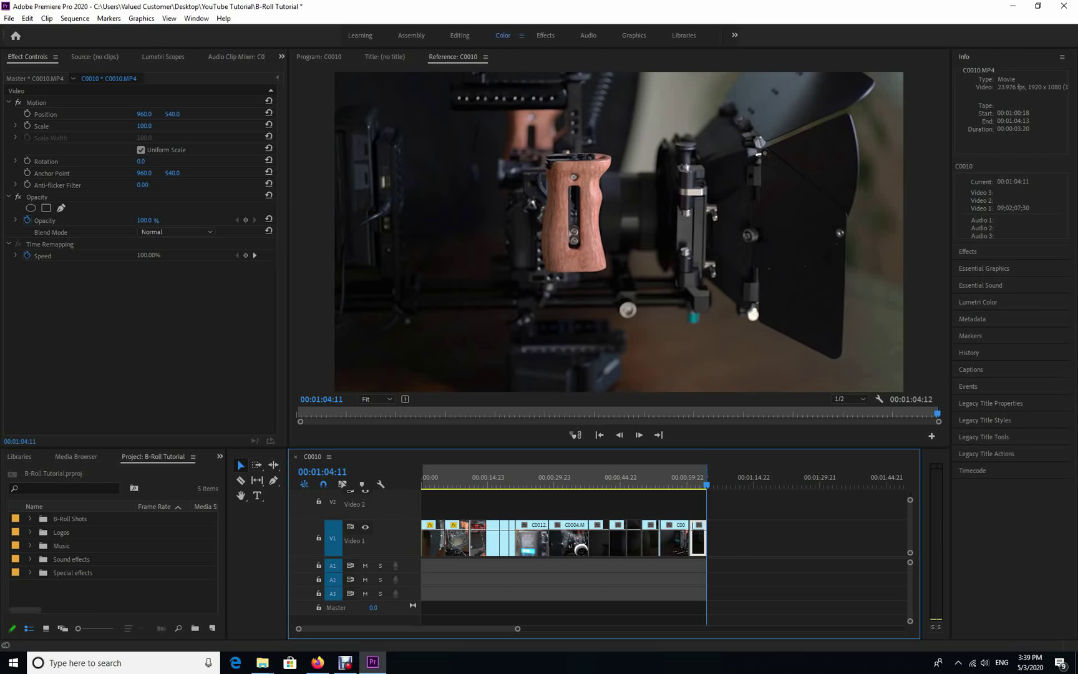
pyautogui.hotkey('alt', 'shift', '0')
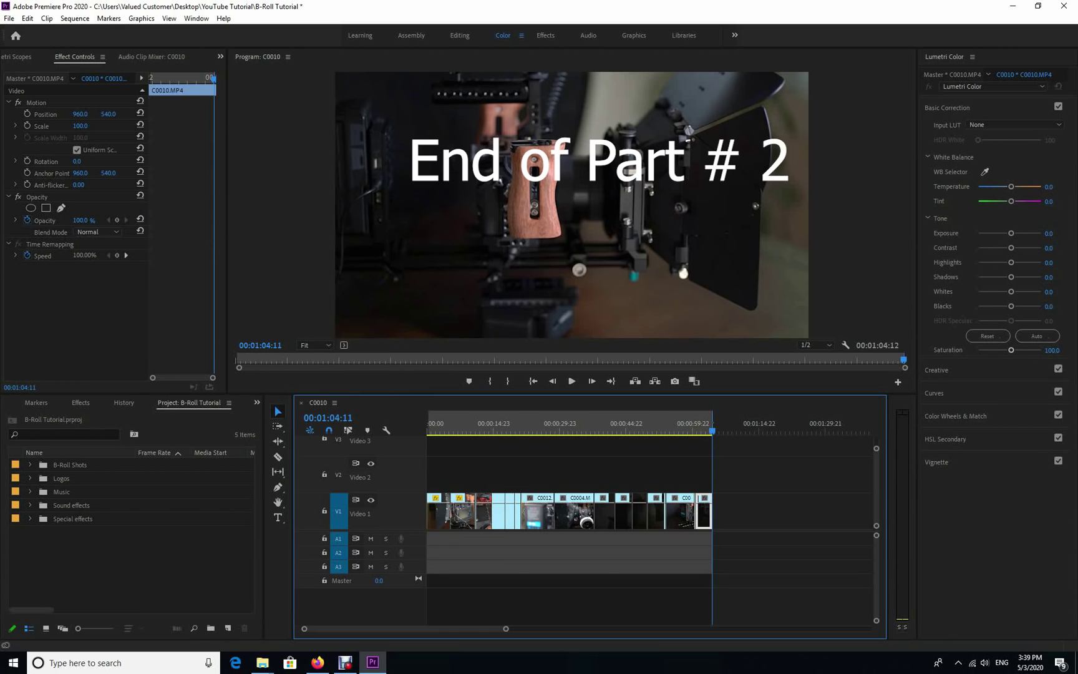
# Create a 1920 x 1080, 23.976 fps adjustment layer and place it at the start of the Video 2 track.
pyautogui.click(228, 628)
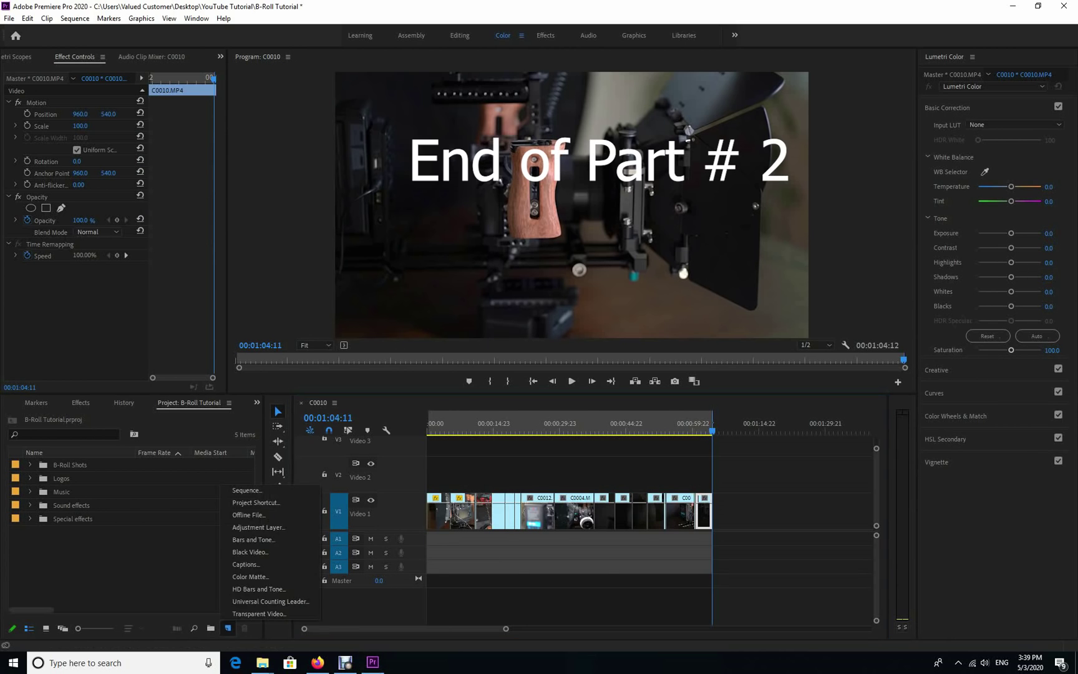
pyautogui.click(259, 527)
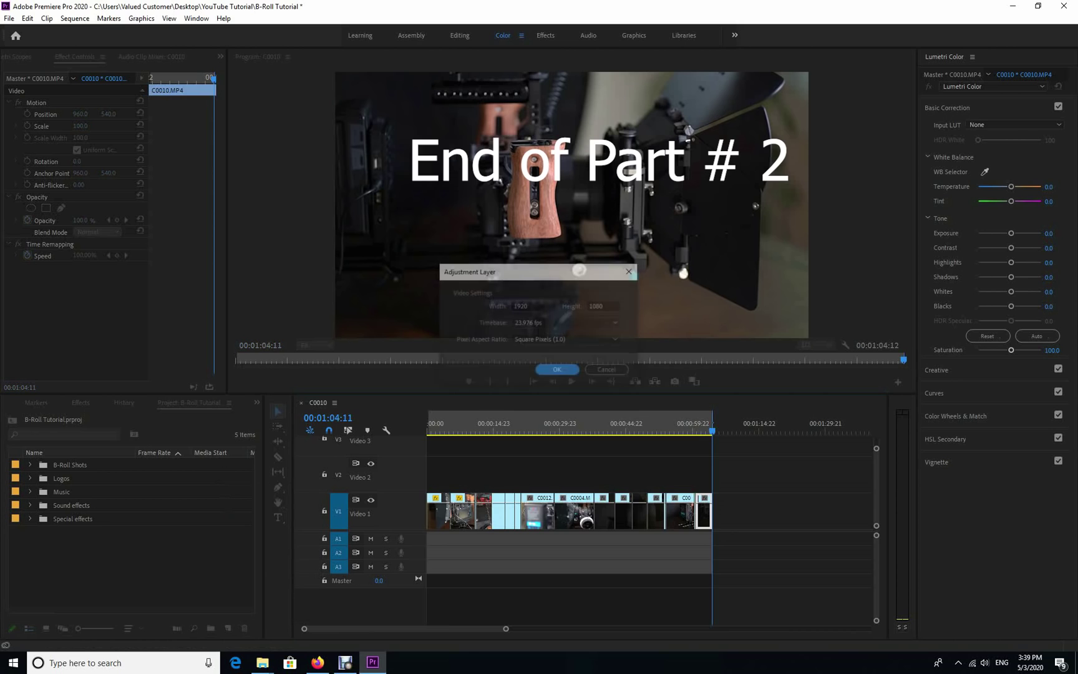
pyautogui.press('Return')
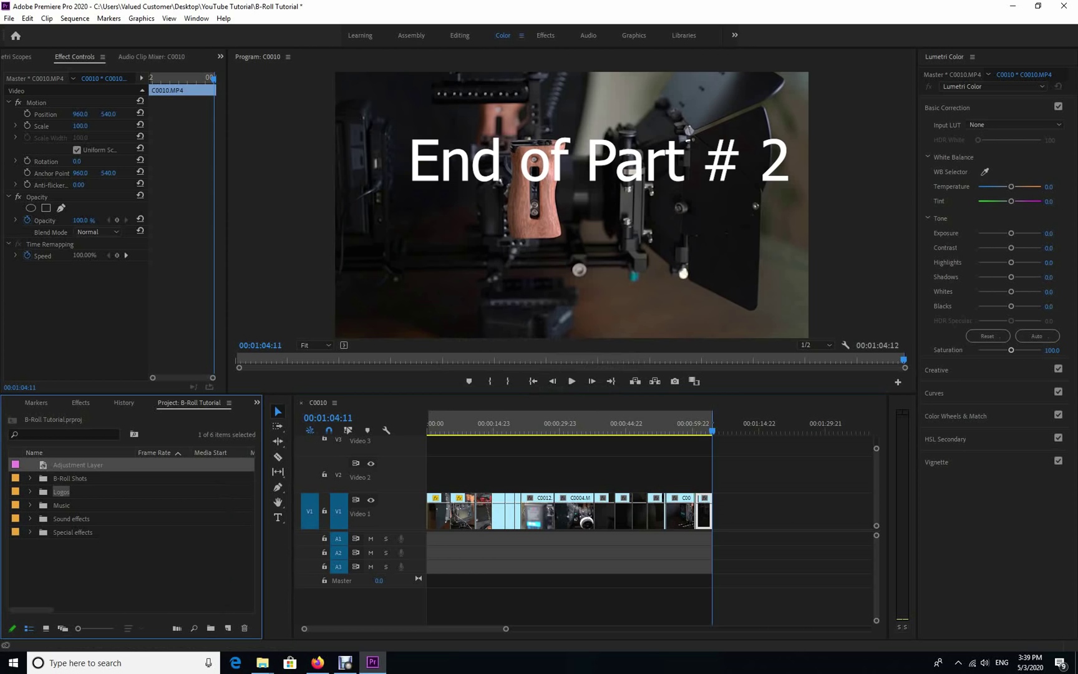
pyautogui.moveTo(61, 492); pyautogui.dragTo(444, 476)
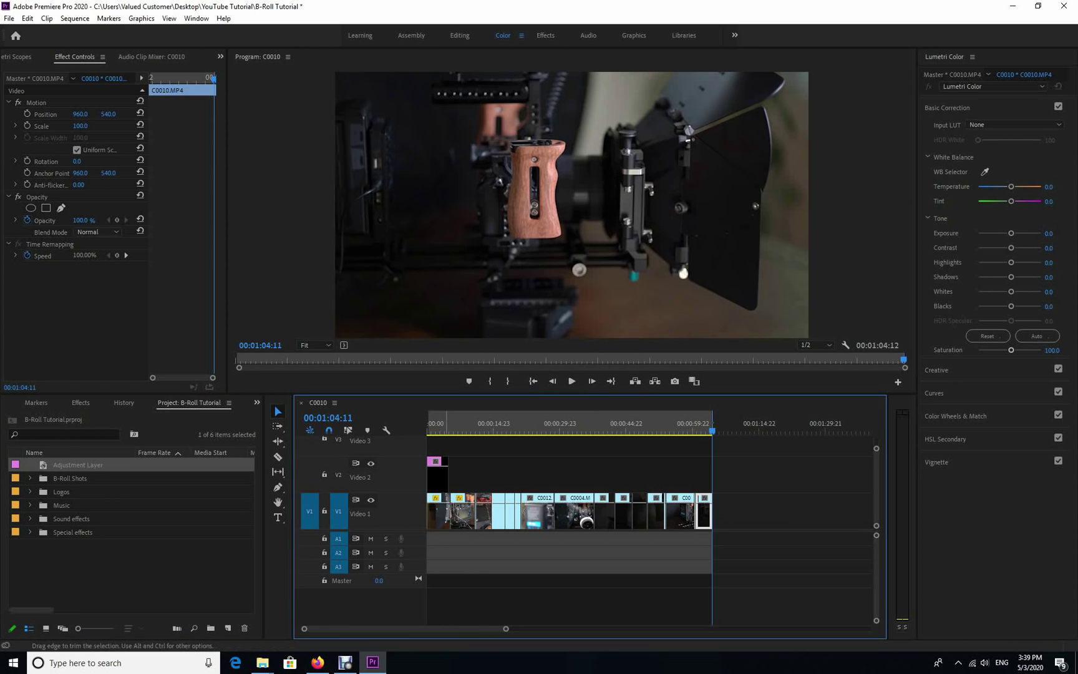